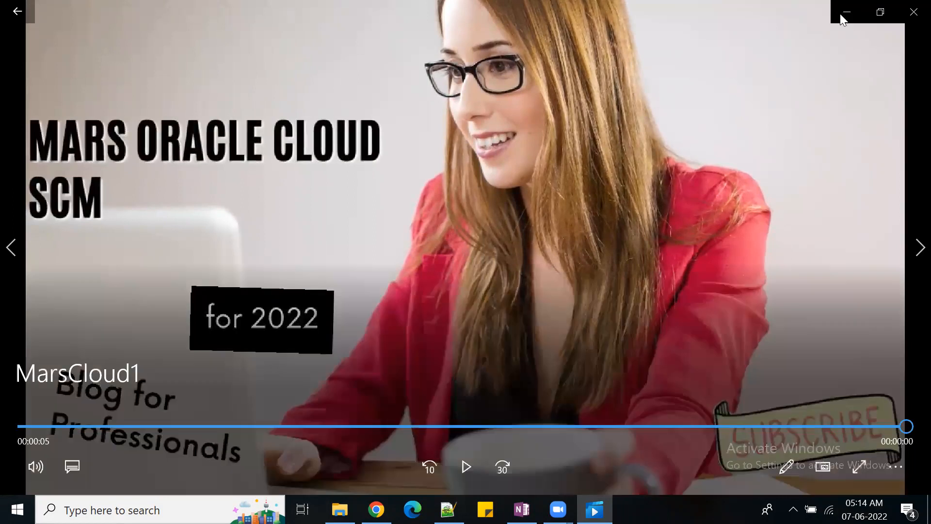
# - Minimize the video player and switch to the TAD-Transaction Account Definition notes in OneNote
pyautogui.click(842, 16)
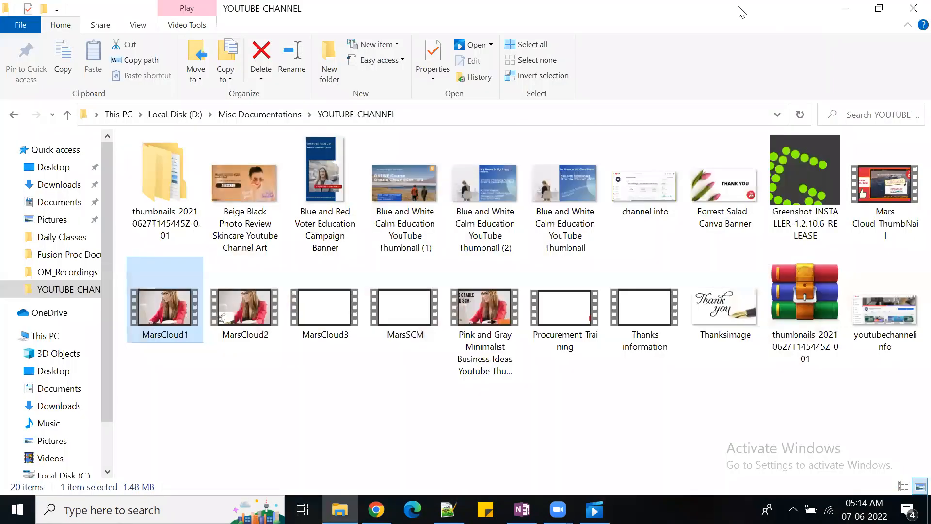
pyautogui.click(486, 509)
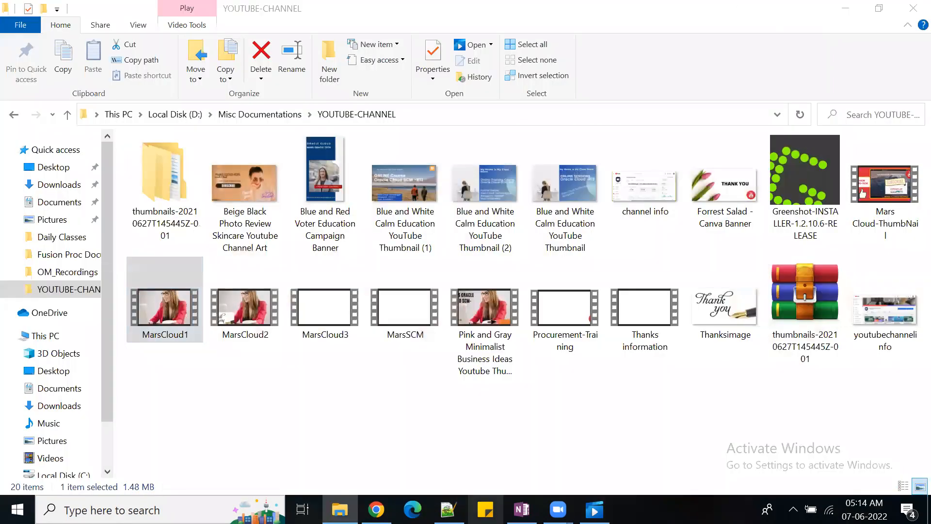
pyautogui.click(522, 509)
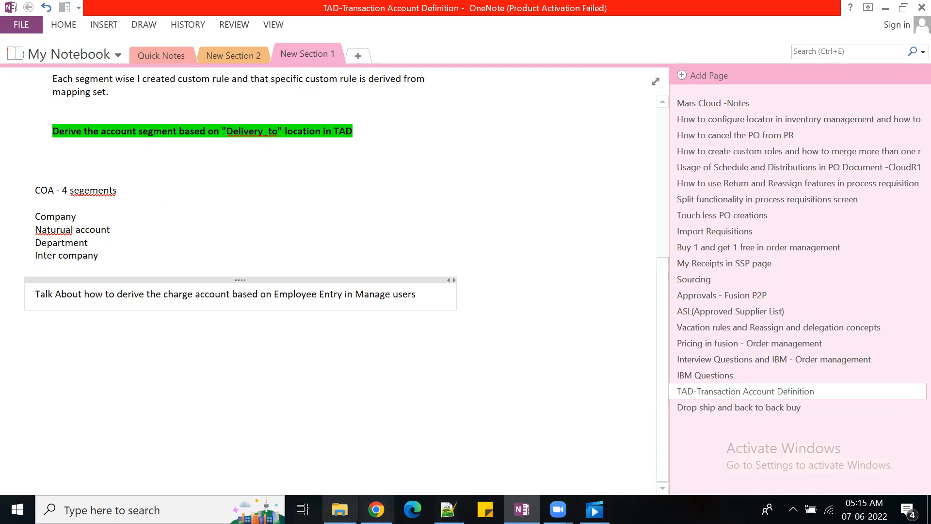
# - Switch to the Manage Account Rules page in Chrome and review the value type options for rule 1
pyautogui.moveTo(376, 509)
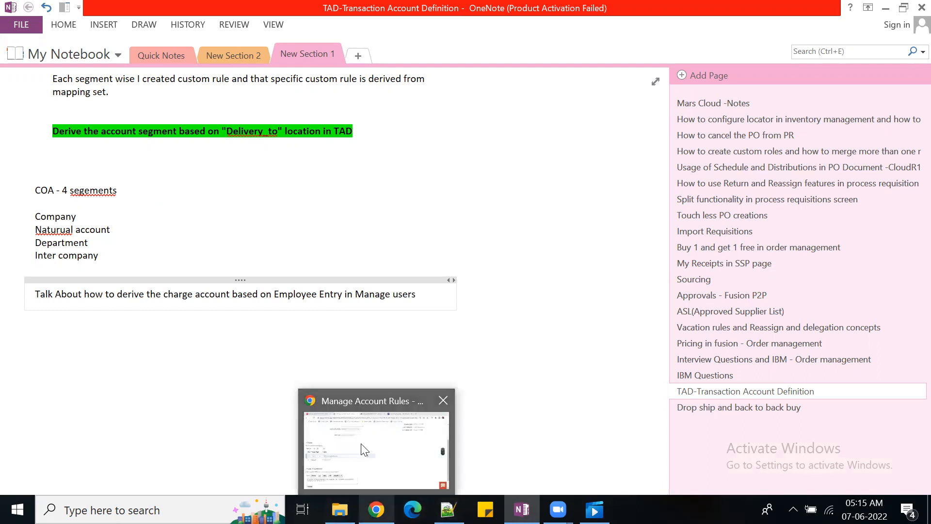
pyautogui.click(361, 443)
pyautogui.click(96, 285)
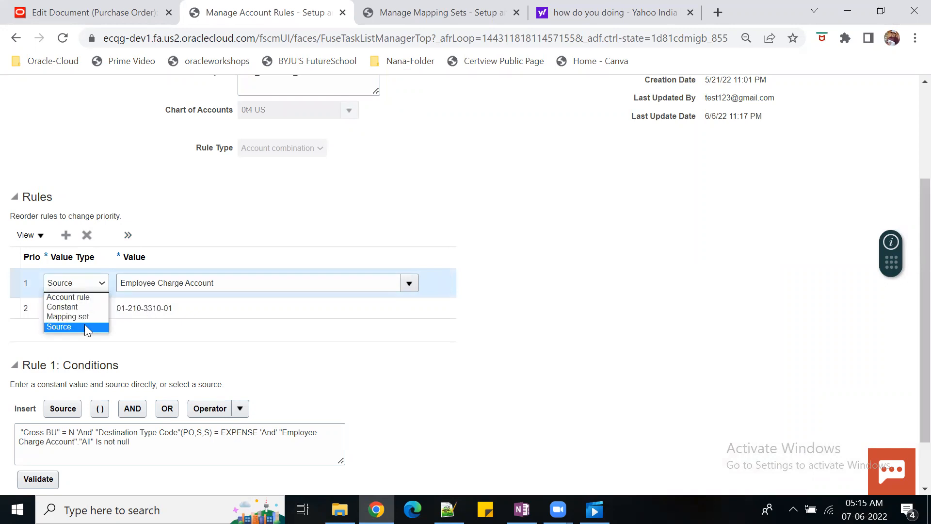
pyautogui.click(630, 333)
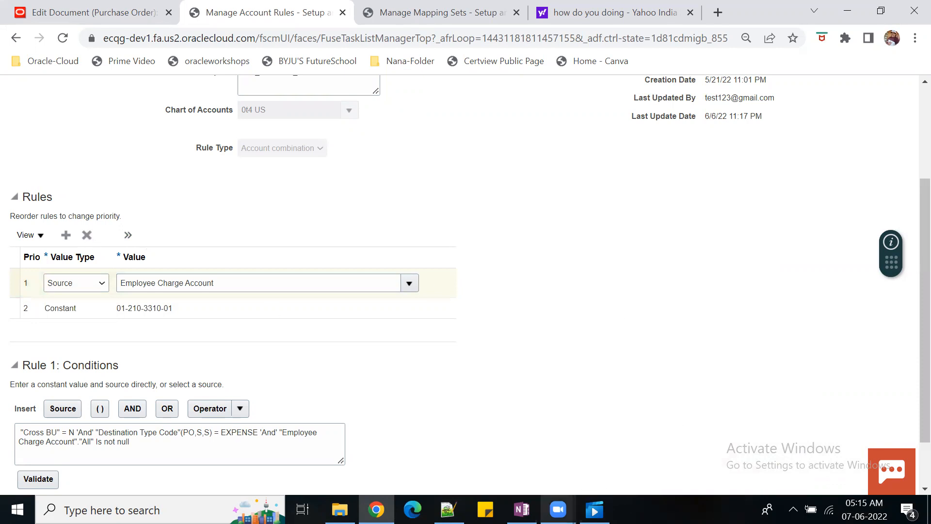
pyautogui.moveTo(522, 509)
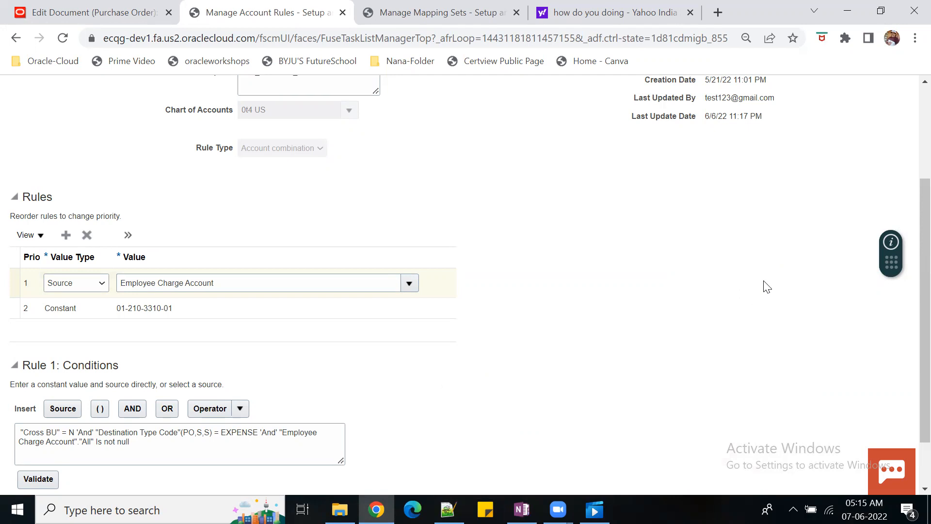
pyautogui.click(102, 284)
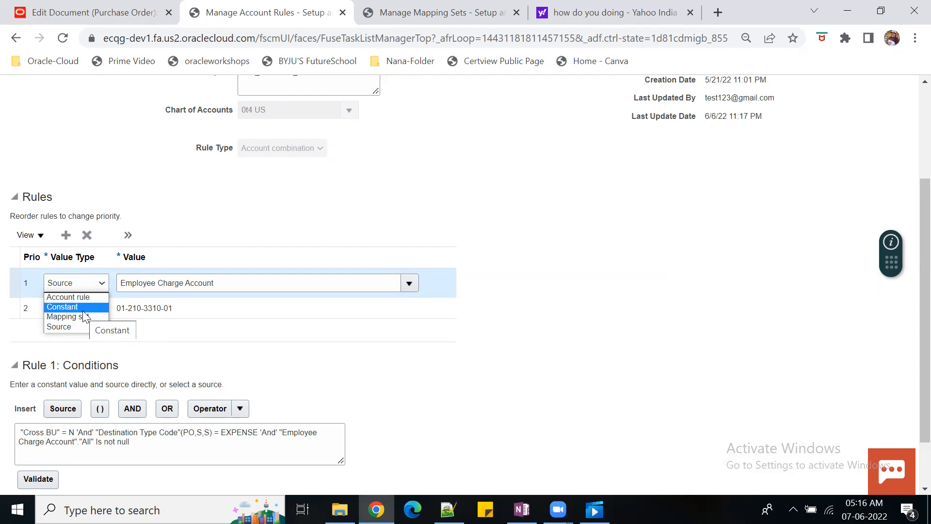
pyautogui.click(553, 276)
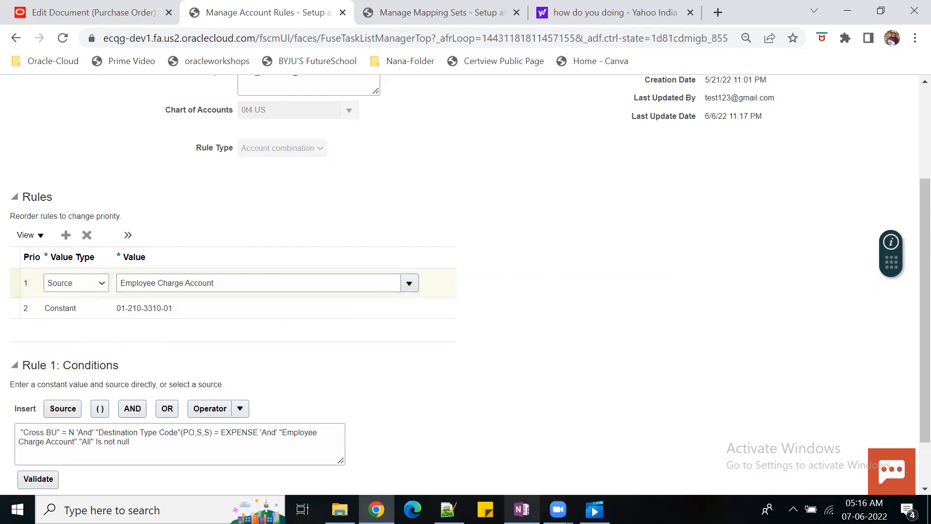
# - In the OneNote notes, start a numbered list under the charge account topic with "Enter the employee charge account in manage users"
pyautogui.click(519, 444)
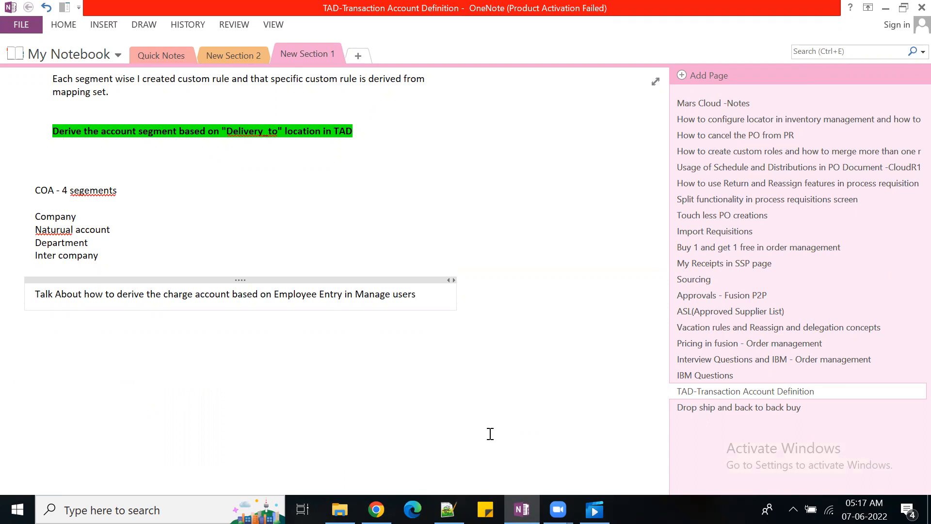
pyautogui.press('Return')
pyautogui.press('Return')
pyautogui.write('1.')
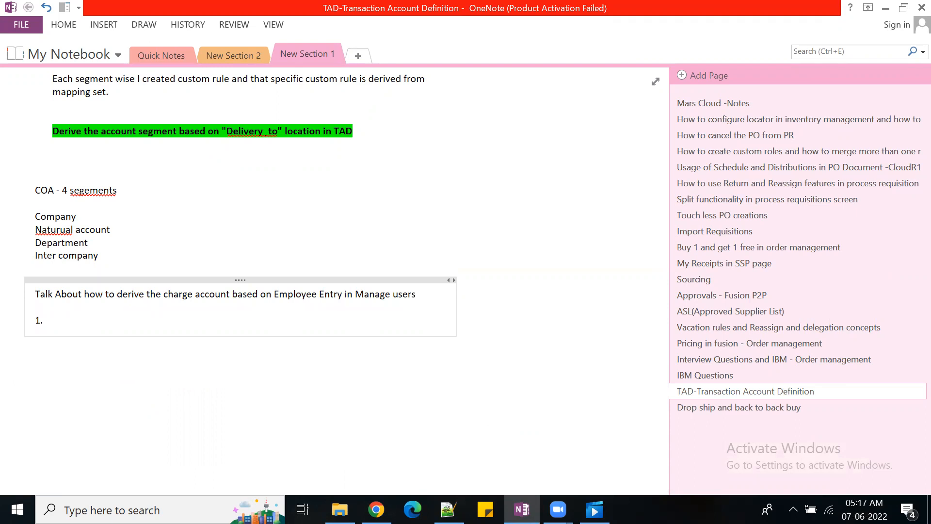
pyautogui.write(' Enter the ')
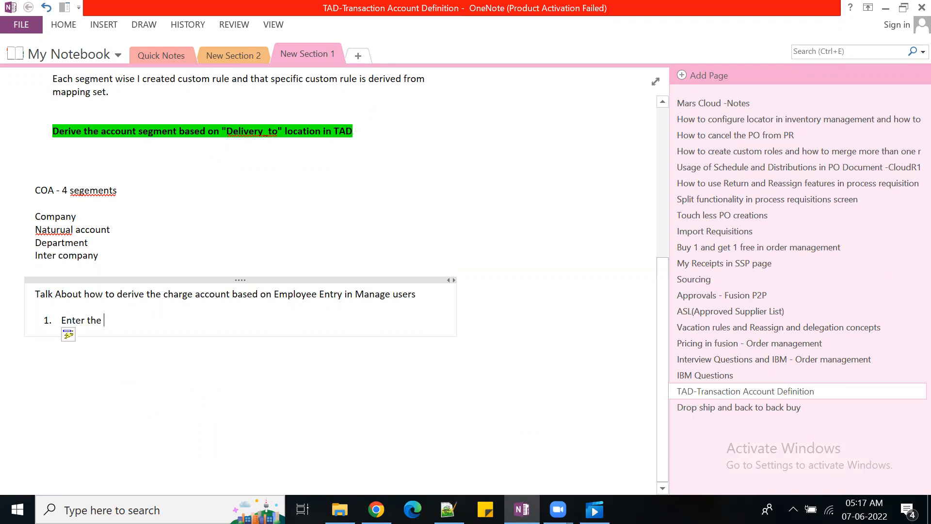
pyautogui.write('employee chage')
pyautogui.press('BackSpace')
pyautogui.press('BackSpace')
pyautogui.write('r')
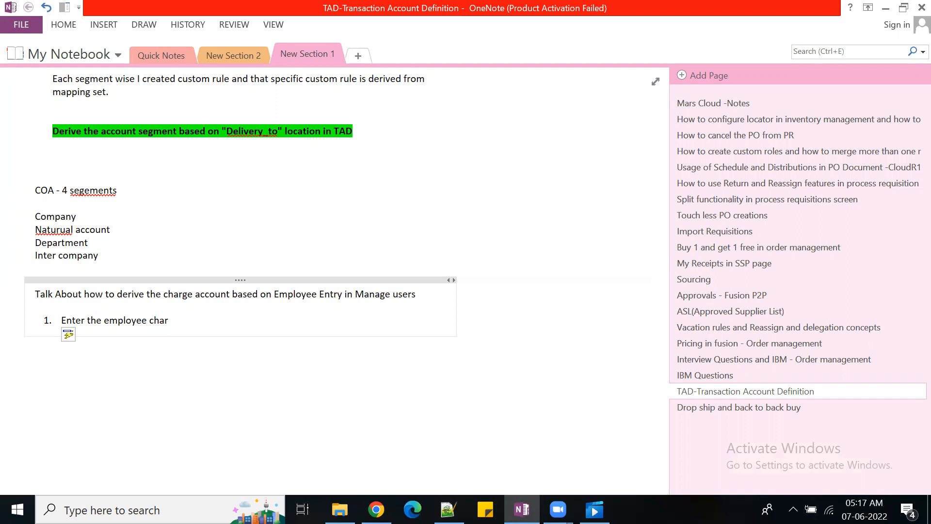
pyautogui.write('ge account in manage users')
pyautogui.press('Return')
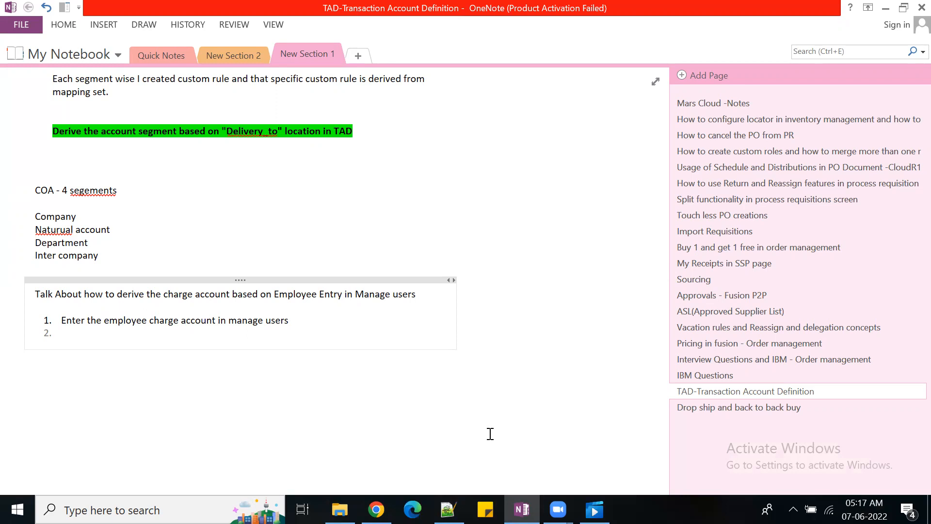
# - Add "Create mapping sets" as the second item of the numbered list
pyautogui.write('created')
pyautogui.press('BackSpace')
pyautogui.write('mapping sets')
pyautogui.press('Return')
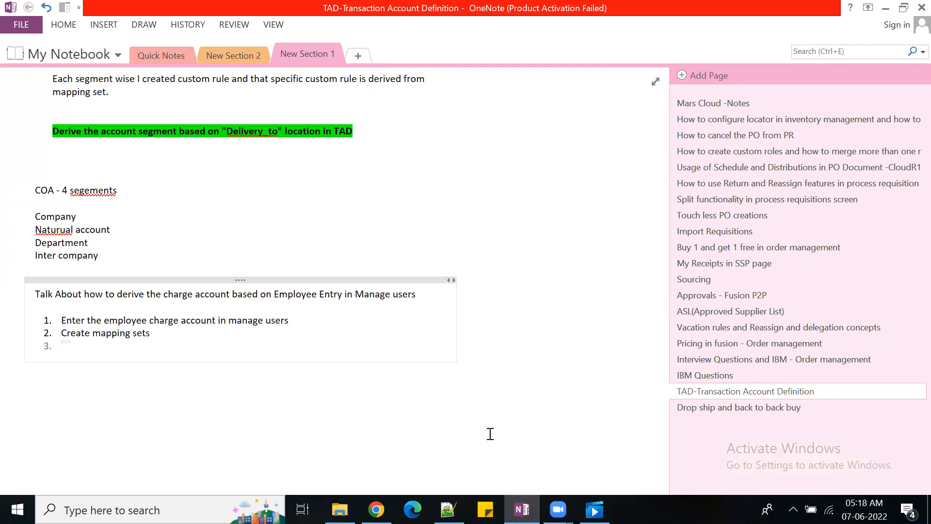
# - Add a third list item: "Accounting rule - value type we have to use (Sourcing rule or constant or mapping set or accounting rule)."
pyautogui.write('Account')
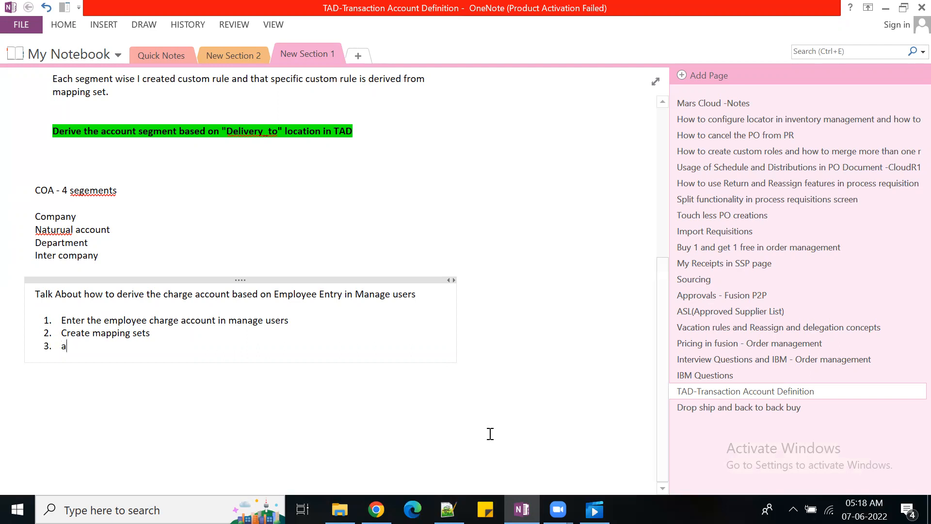
pyautogui.write('ing rule')
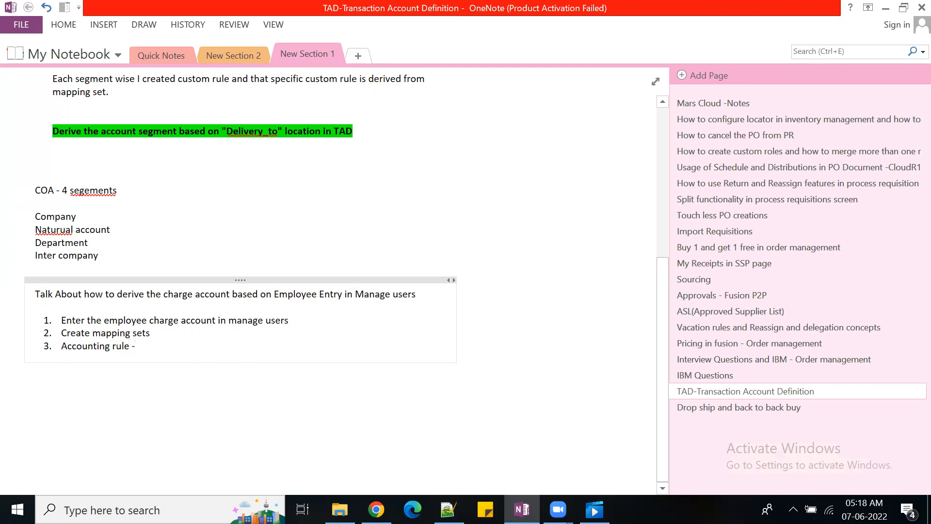
pyautogui.write(' - value type we hav')
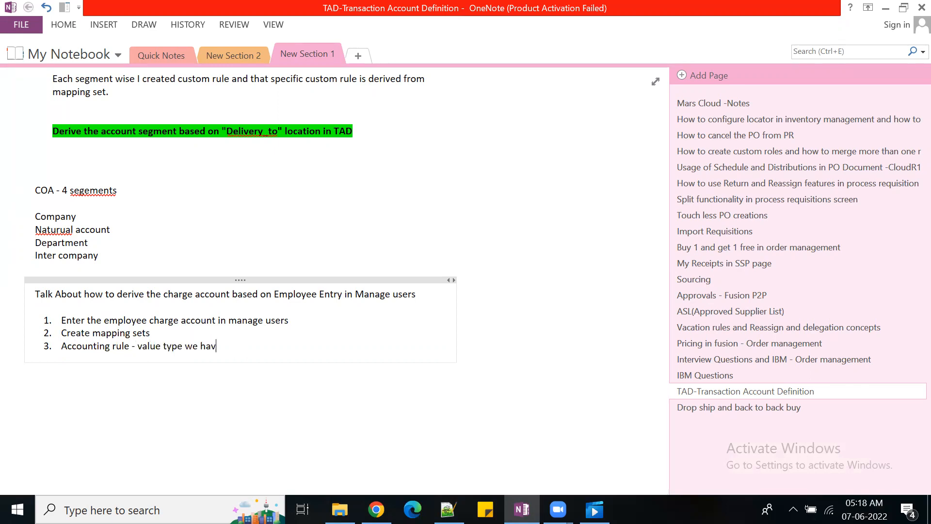
pyautogui.write('e to use (Sourcing rule, conts')
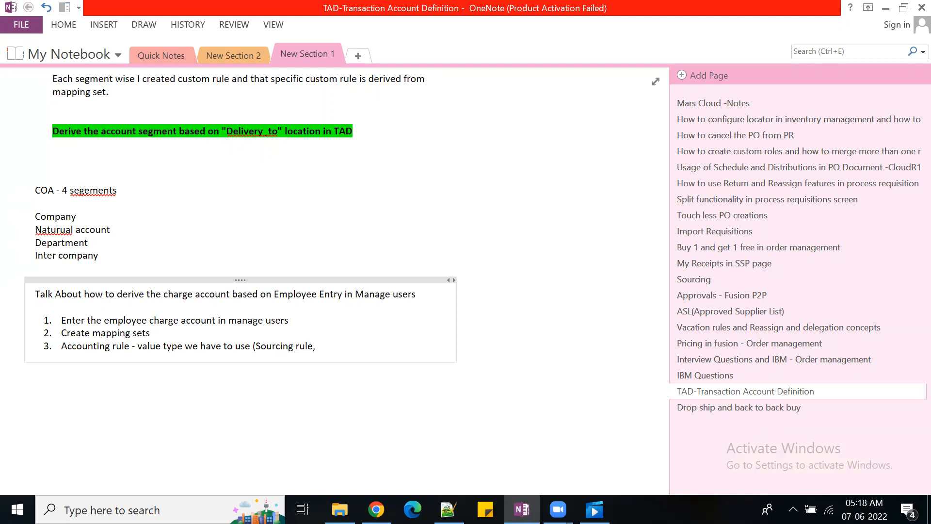
pyautogui.press('BackSpace')
pyautogui.press('BackSpace')
pyautogui.write('stant')
pyautogui.write(',')
pyautogui.press('BackSpace')
pyautogui.press('BackSpace')
pyautogui.press('BackSpace')
pyautogui.press('BackSpace')
pyautogui.press('BackSpace')
pyautogui.press('BackSpace')
pyautogui.press('BackSpace')
pyautogui.press('BackSpace')
pyautogui.press('BackSpace')
pyautogui.press('BackSpace')
pyautogui.write('or constant or mappn')
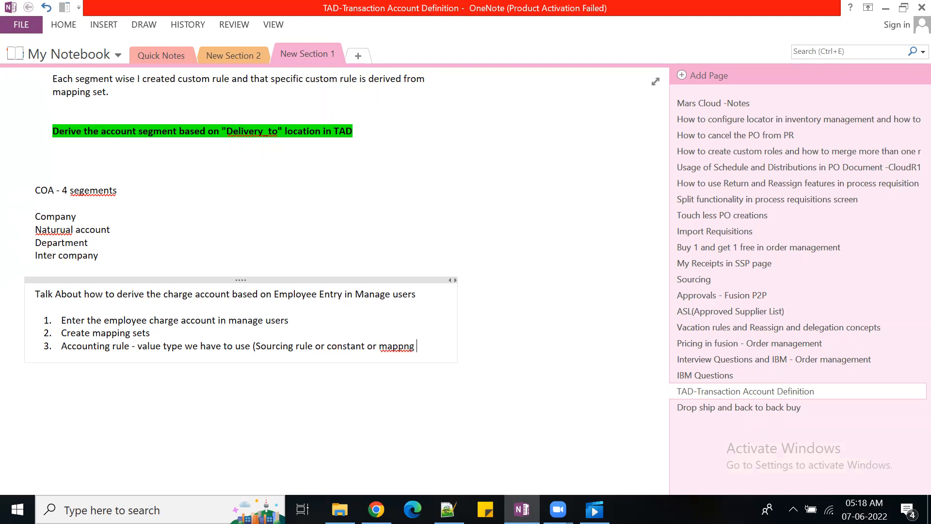
pyautogui.press('BackSpace')
pyautogui.write('ing set or account')
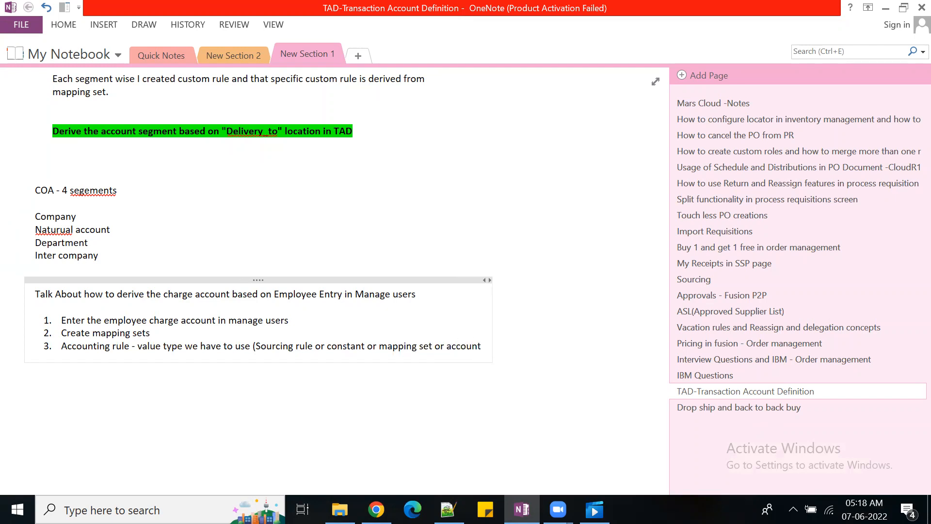
pyautogui.write('ing rule)')
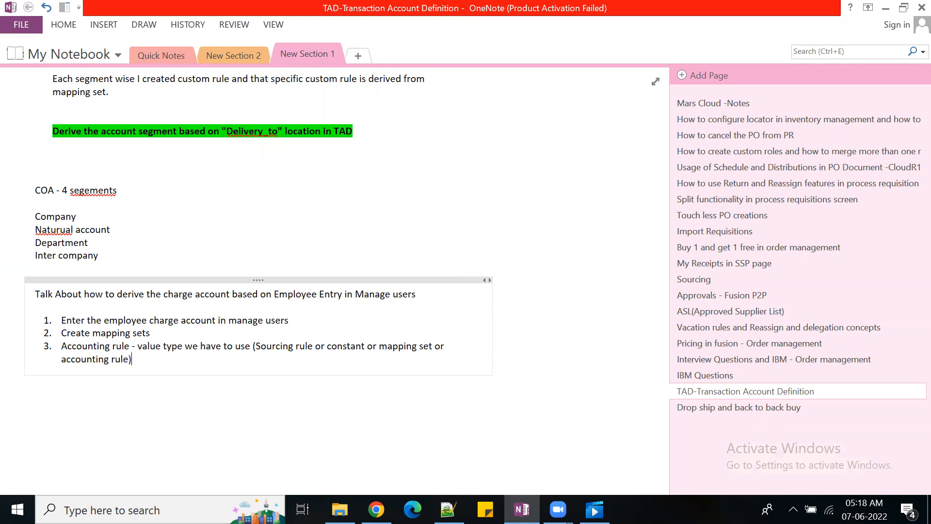
pyautogui.write('.')
pyautogui.press('Return')
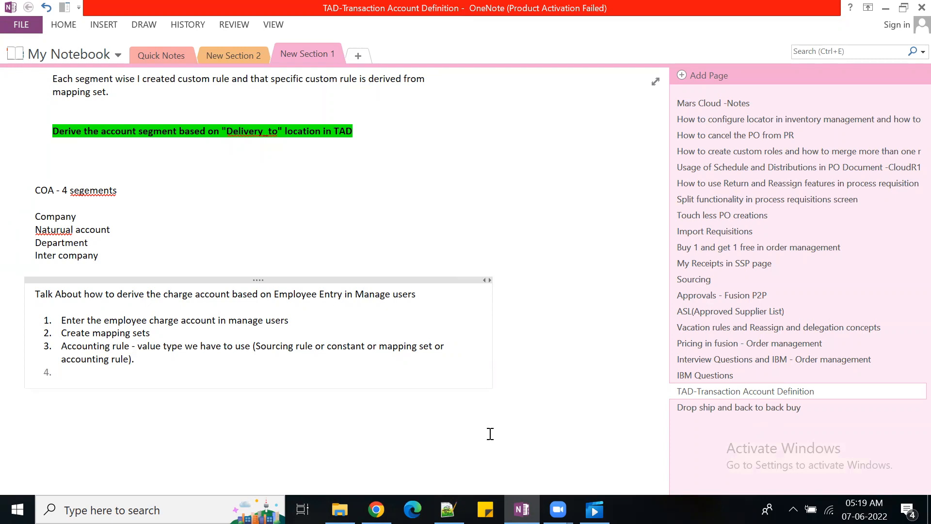
# - Add the fourth and fifth list items, "Activate your TAD" and "Create PO or PR to verify the Charge account."
pyautogui.write('Activate your TAD')
pyautogui.press('Return')
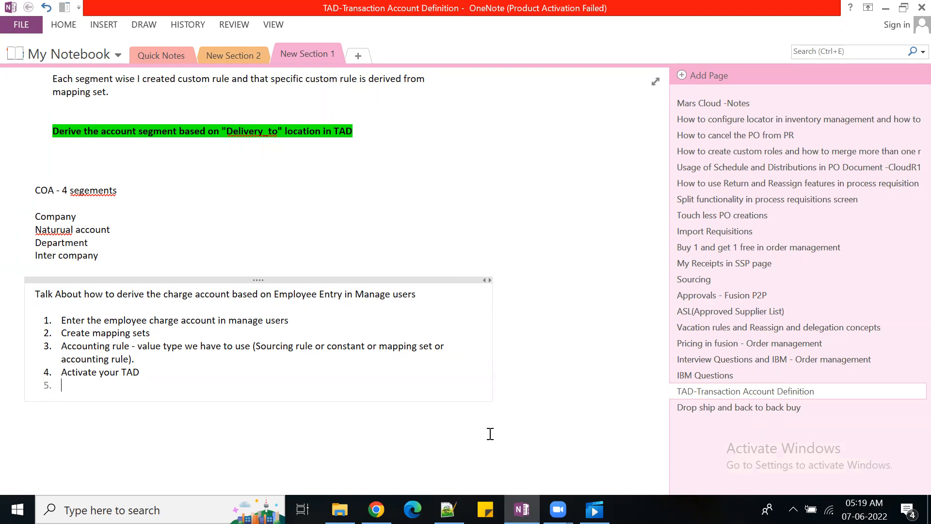
pyautogui.write('crate')
pyautogui.press('BackSpace')
pyautogui.press('BackSpace')
pyautogui.press('BackSpace')
pyautogui.write('eate ')
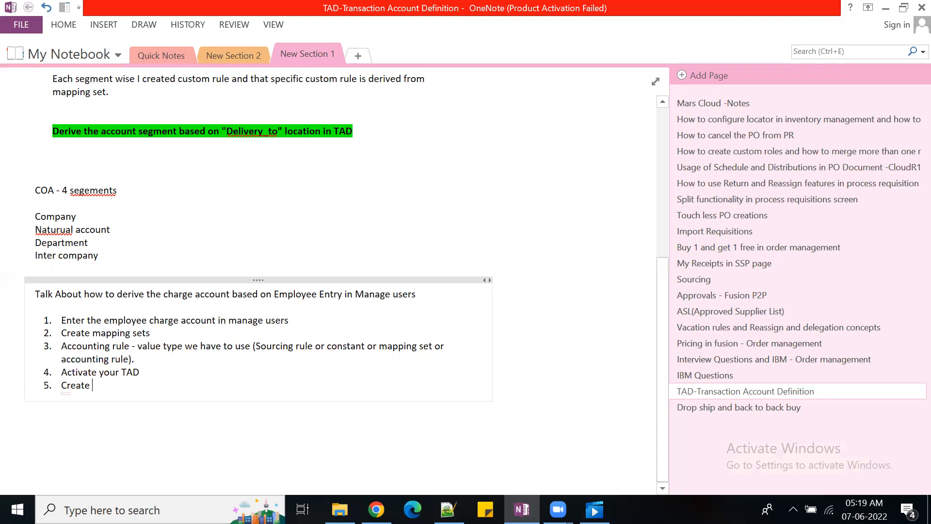
pyautogui.write('PO or PR to verify the C')
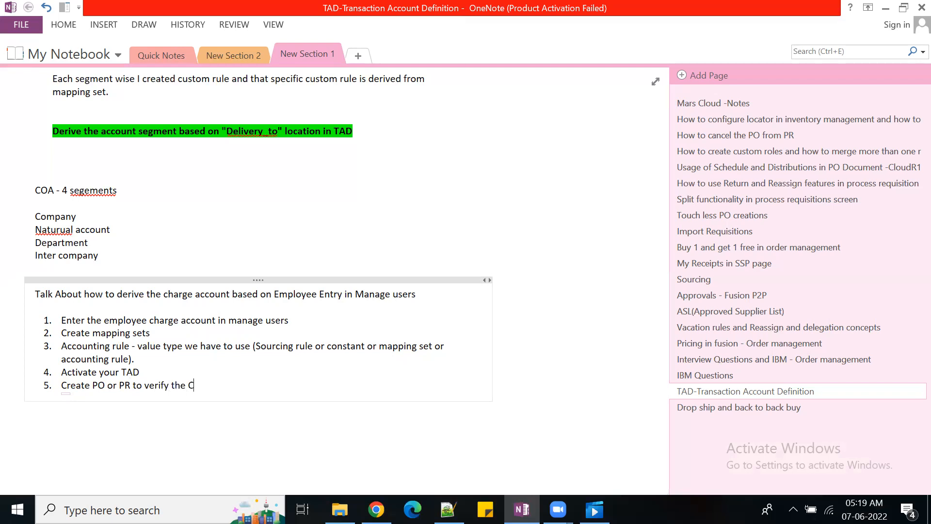
pyautogui.write('harge account.')
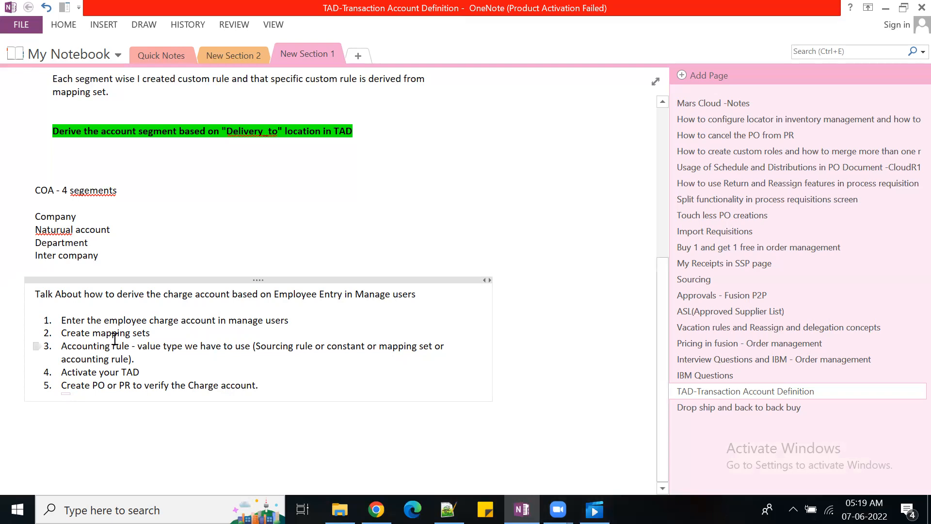
# - Highlight the first list item, switch to the Oracle account rule in Chrome and leave its editing page without saving
pyautogui.moveTo(302, 322); pyautogui.dragTo(60, 321)
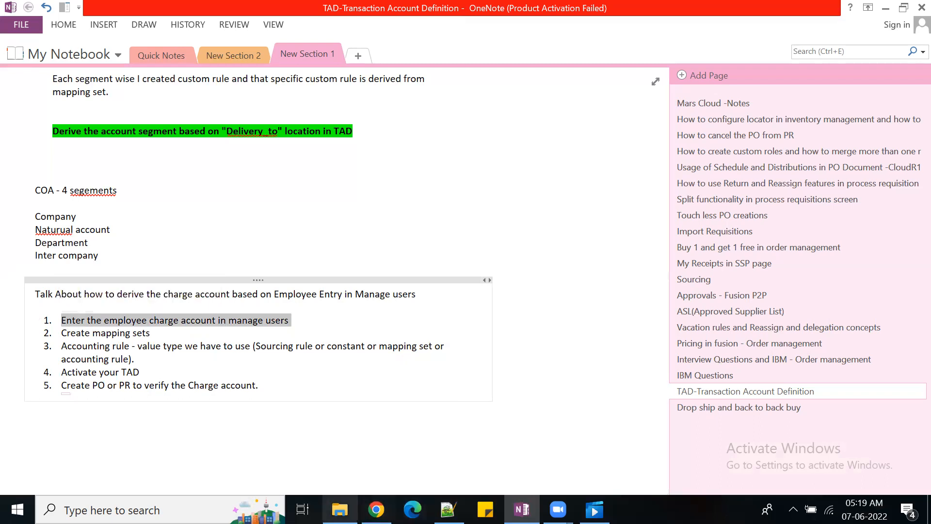
pyautogui.moveTo(376, 510)
pyautogui.click(373, 450)
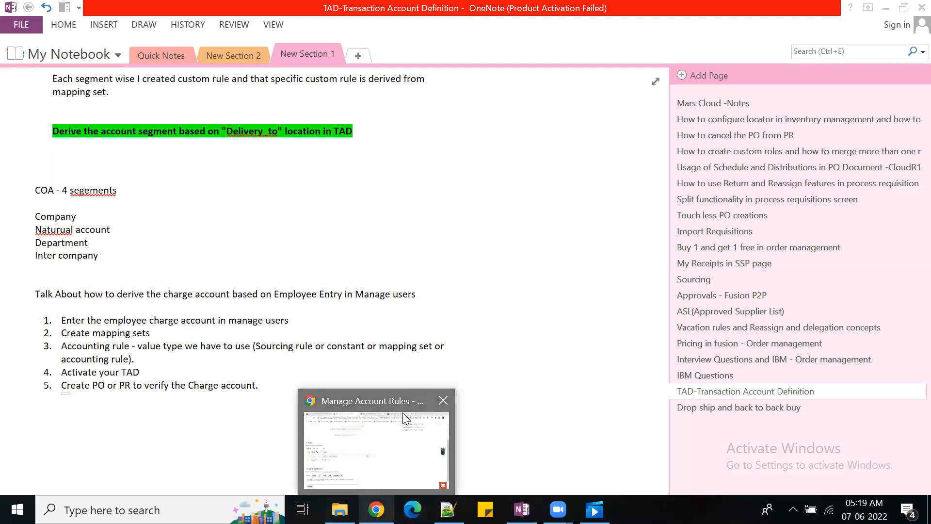
pyautogui.scroll(3, 509, 228)
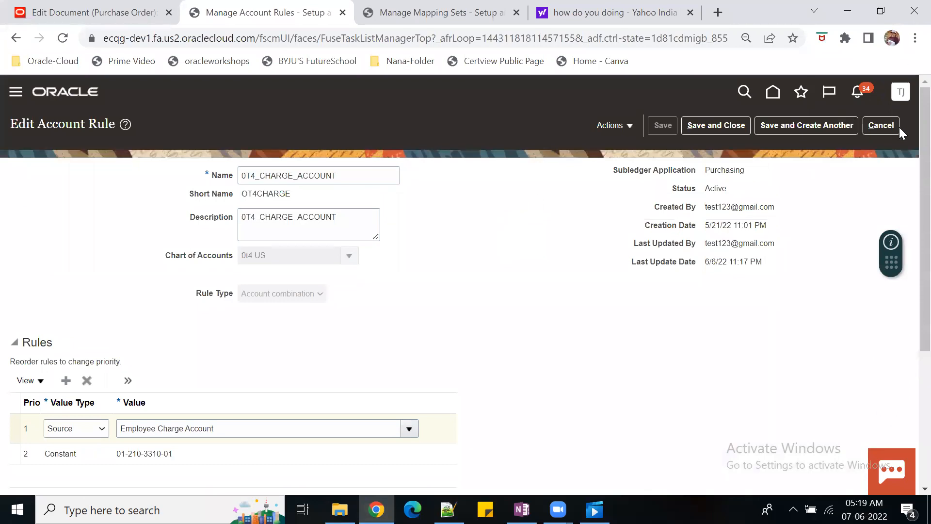
pyautogui.click(881, 126)
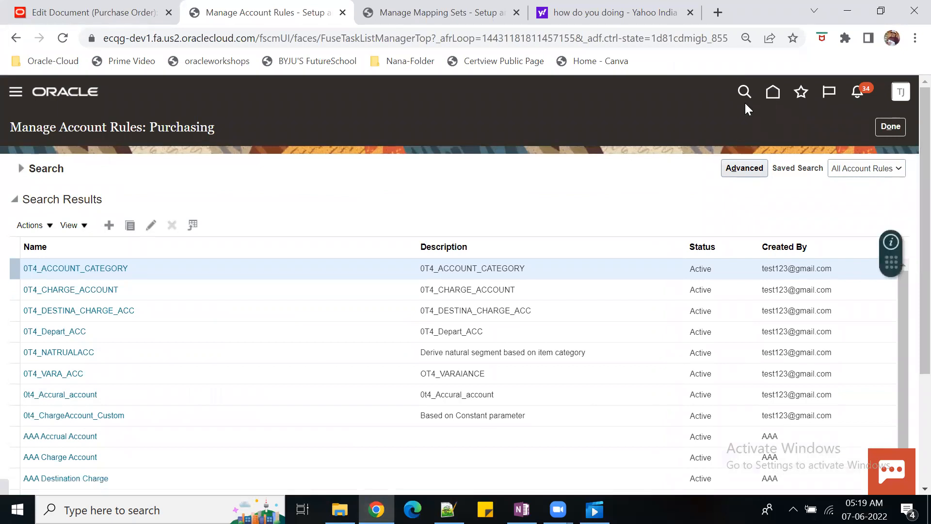
# - Return to the Oracle home page, collapse the chat assistant and open Setup and Maintenance
pyautogui.click(771, 93)
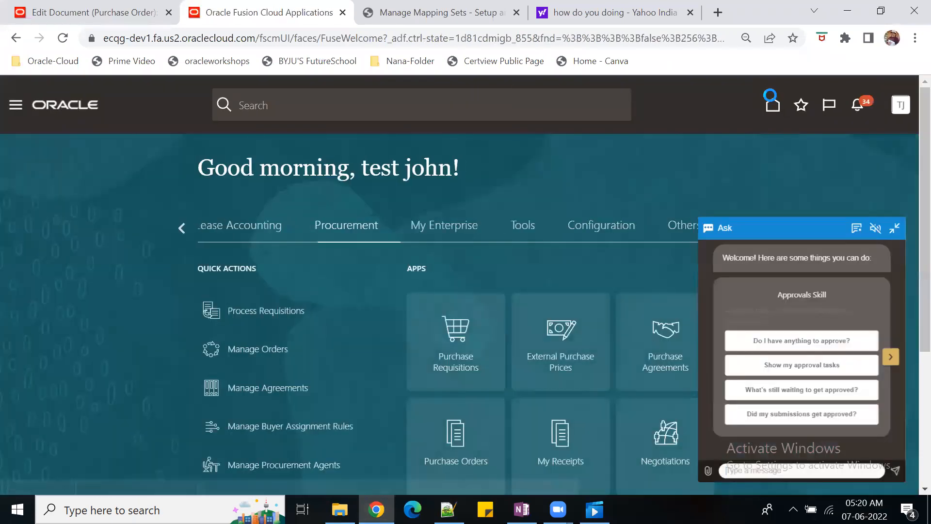
pyautogui.click(888, 133)
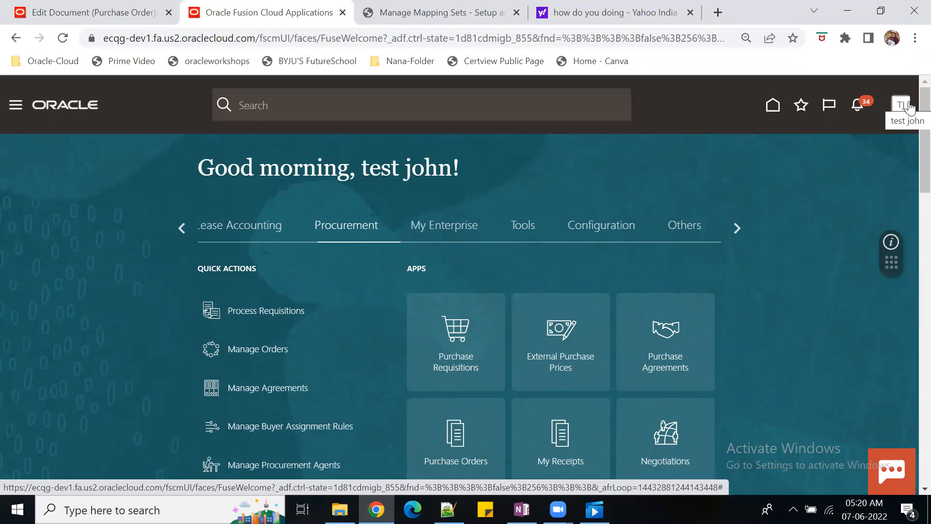
pyautogui.click(904, 112)
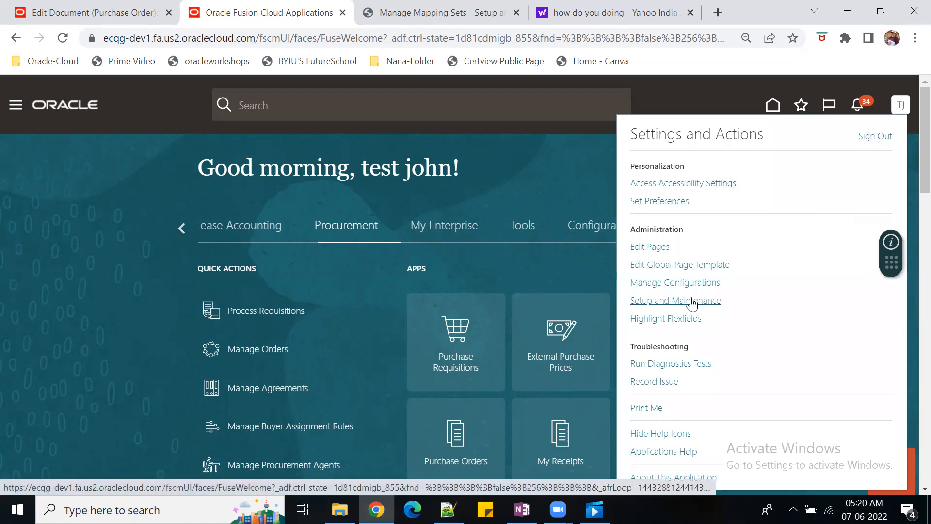
pyautogui.click(689, 302)
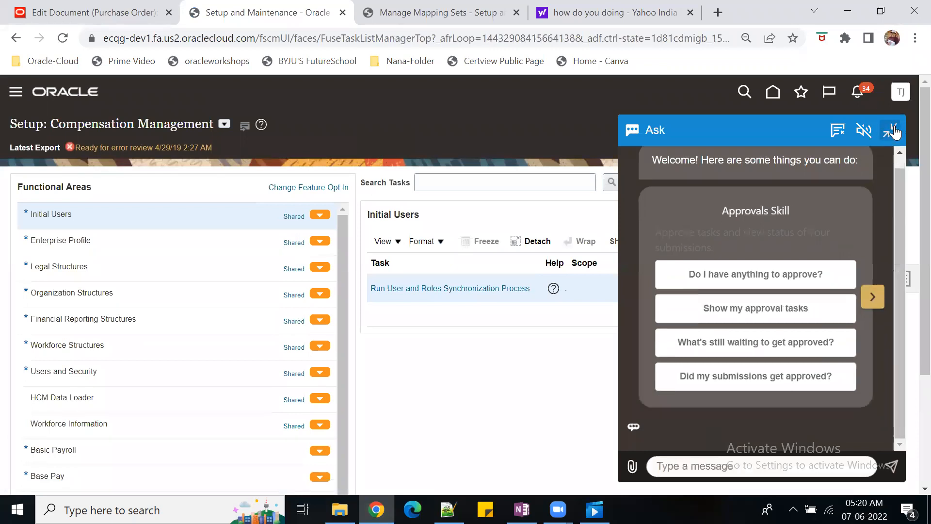
# - Search the setup tasks for "Manage users" and open the Manage Users task, collapsing the chat assistant whenever it covers the page
pyautogui.click(891, 145)
pyautogui.click(912, 283)
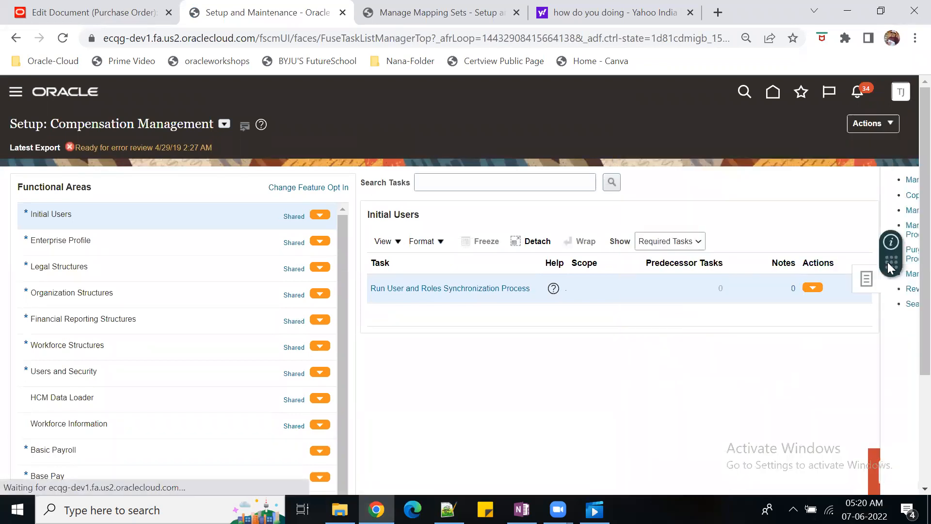
pyautogui.click(803, 305)
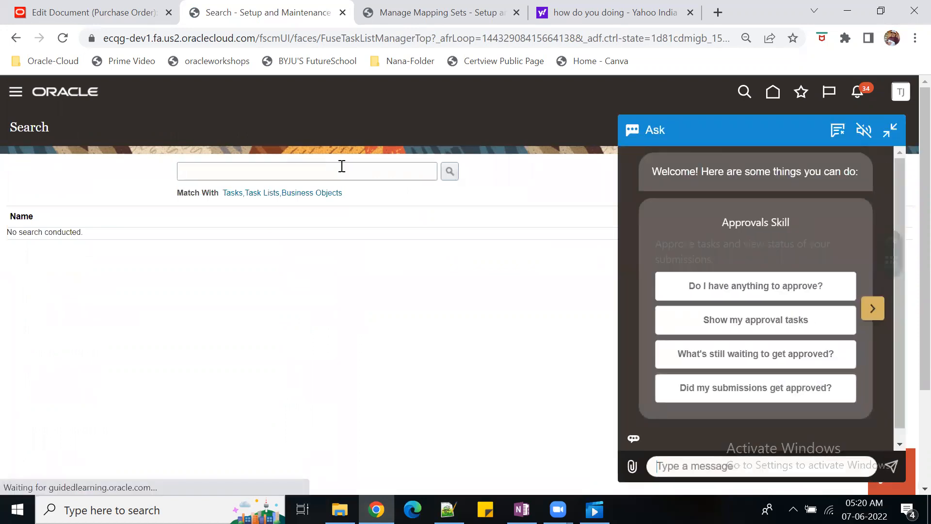
pyautogui.click(893, 130)
pyautogui.click(292, 168)
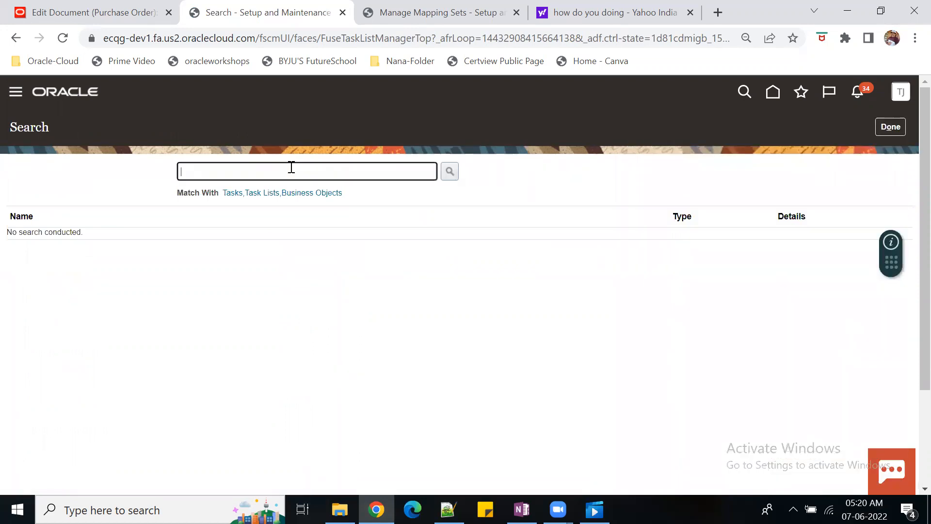
pyautogui.write('Manage users')
pyautogui.press('Return')
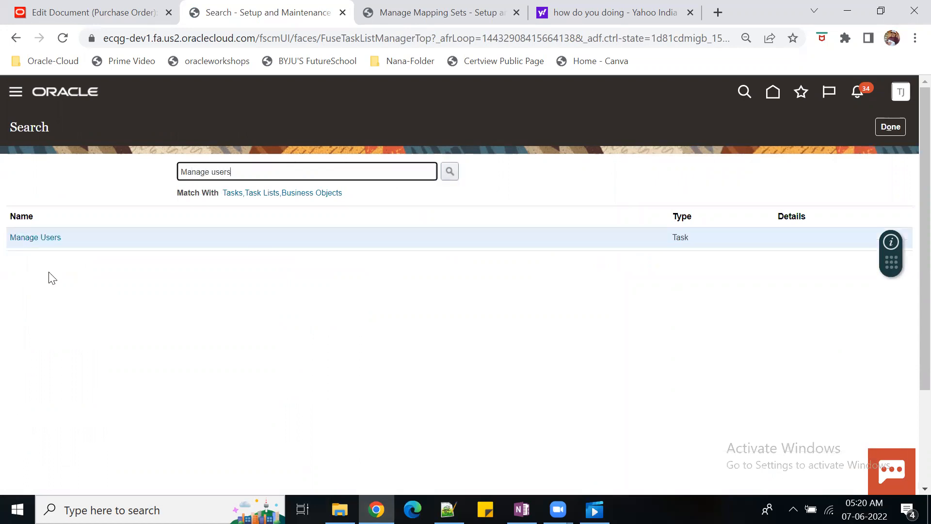
pyautogui.click(35, 238)
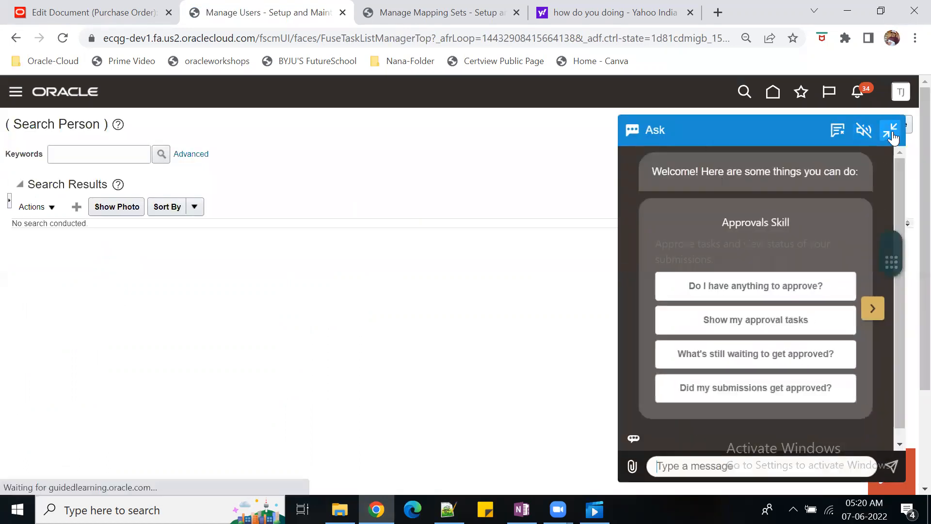
# - Search for the employee by last name and open the Expense Information of the Engineer I employee
pyautogui.click(893, 136)
pyautogui.click(95, 157)
pyautogui.write('johnson')
pyautogui.press('Return')
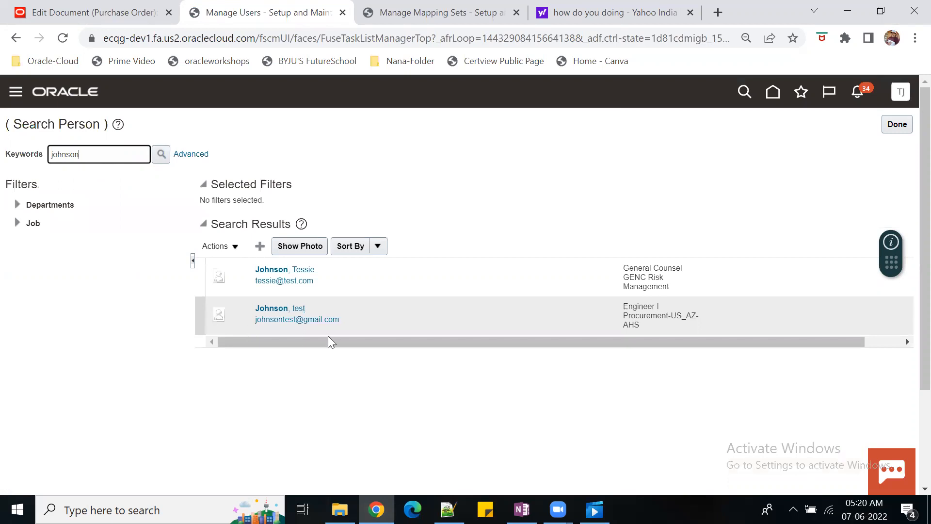
pyautogui.click(394, 316)
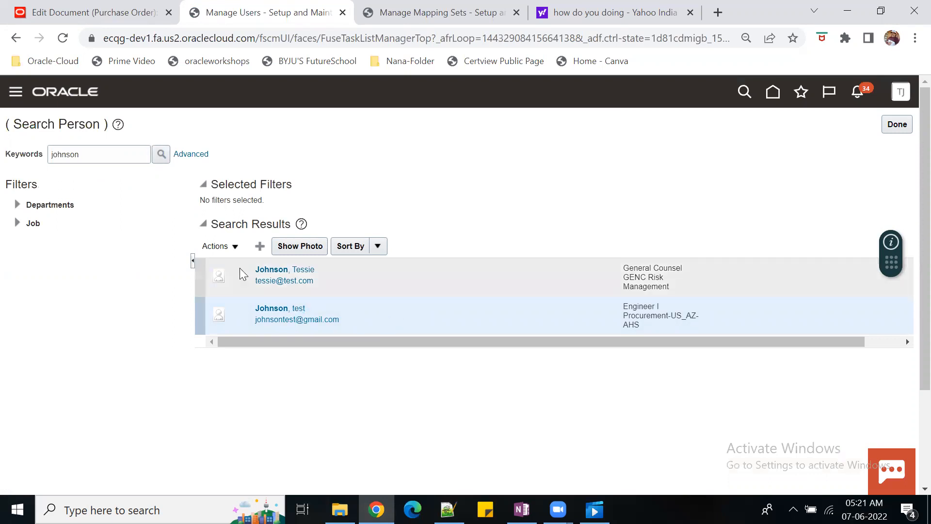
pyautogui.click(235, 246)
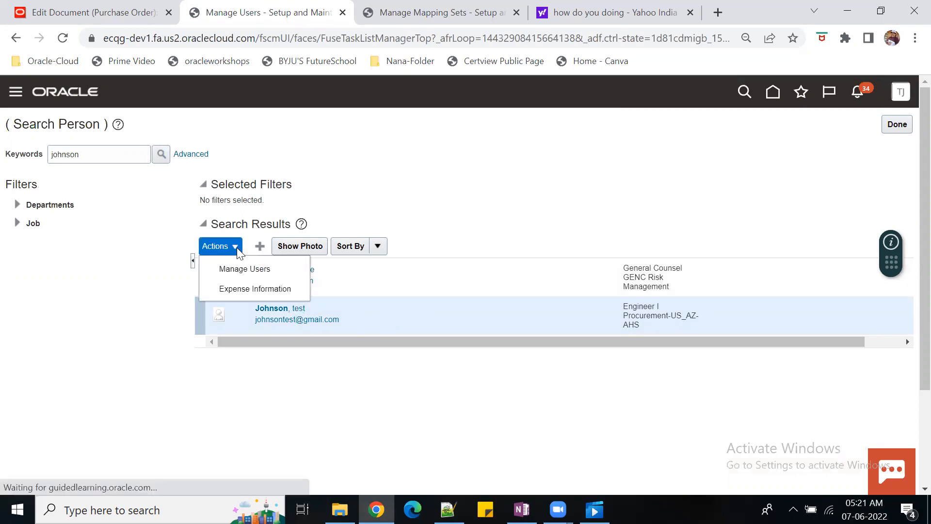
pyautogui.click(256, 290)
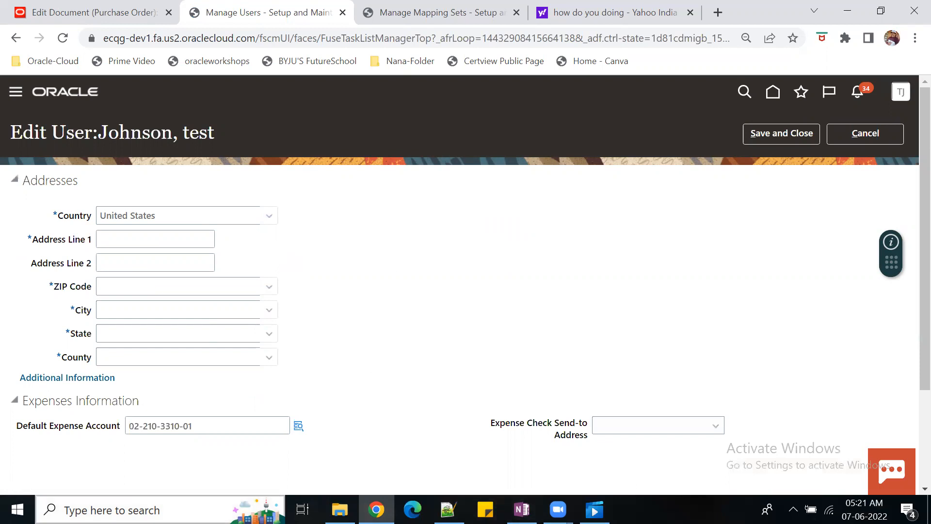
# - Capture a snip of the employee's Addresses and Expenses Information sections with Snipping Tool, and return to the Oracle page
pyautogui.click(111, 510)
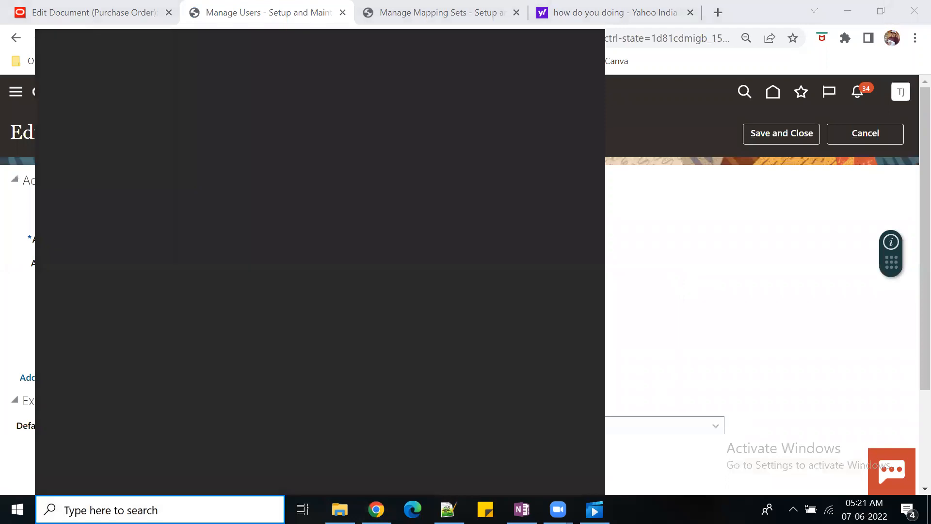
pyautogui.write('sni')
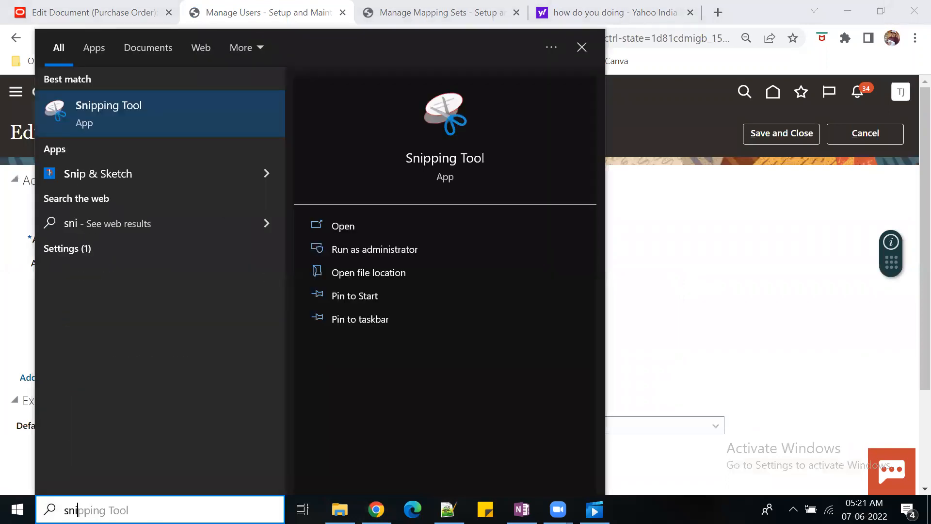
pyautogui.click(141, 115)
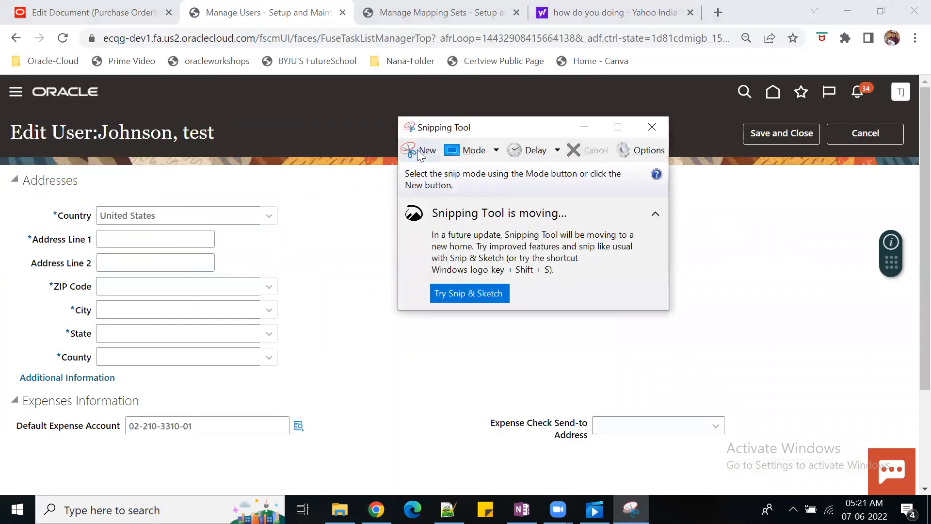
pyautogui.click(421, 151)
pyautogui.moveTo(1, 165); pyautogui.dragTo(849, 495)
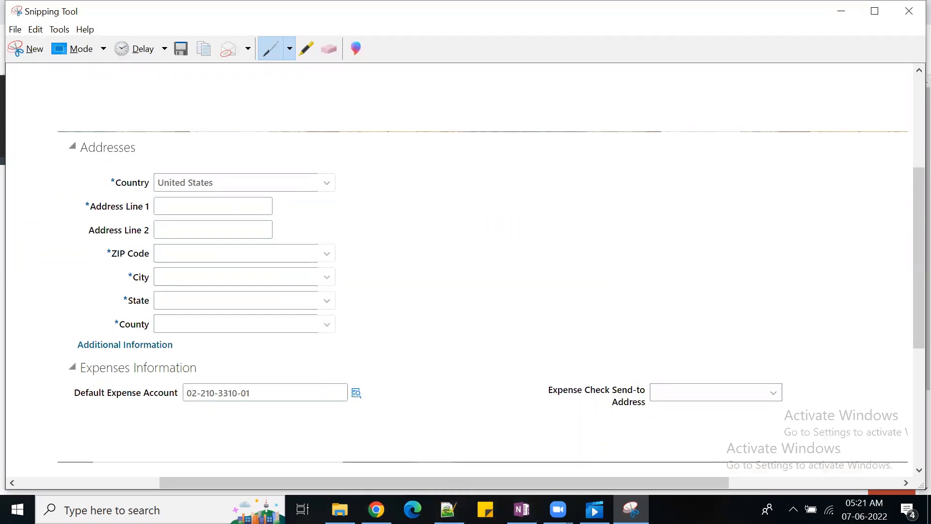
pyautogui.click(373, 480)
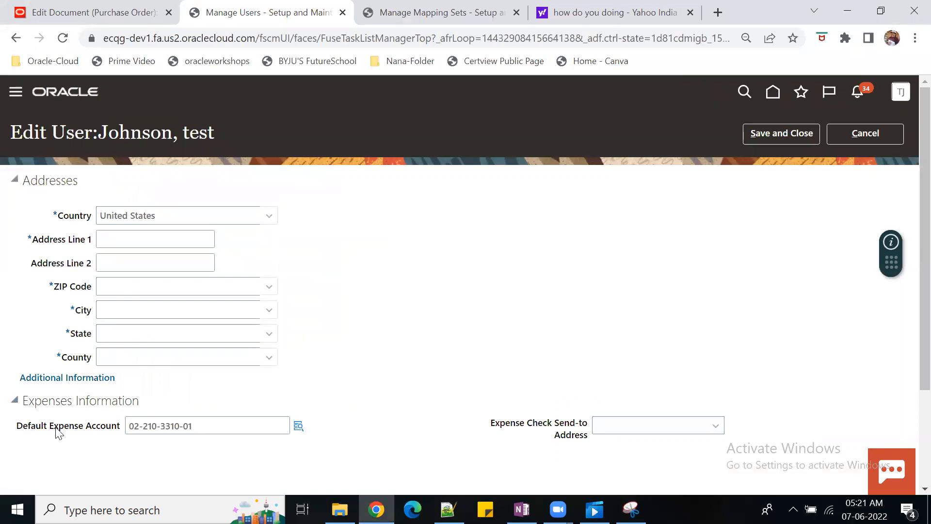
# - Cancel the employee's edit page, reopen Expense Information to review the Default Expense Account, and leave it without saving
pyautogui.click(875, 140)
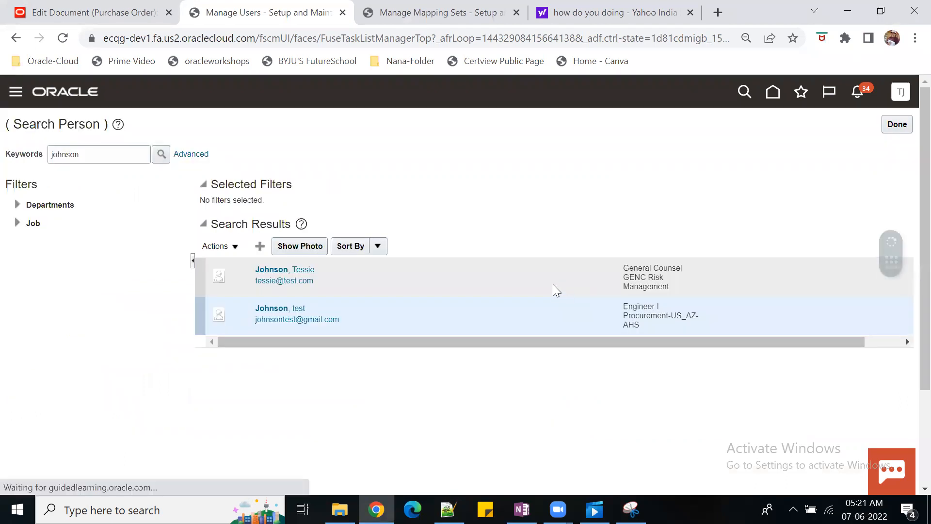
pyautogui.click(217, 247)
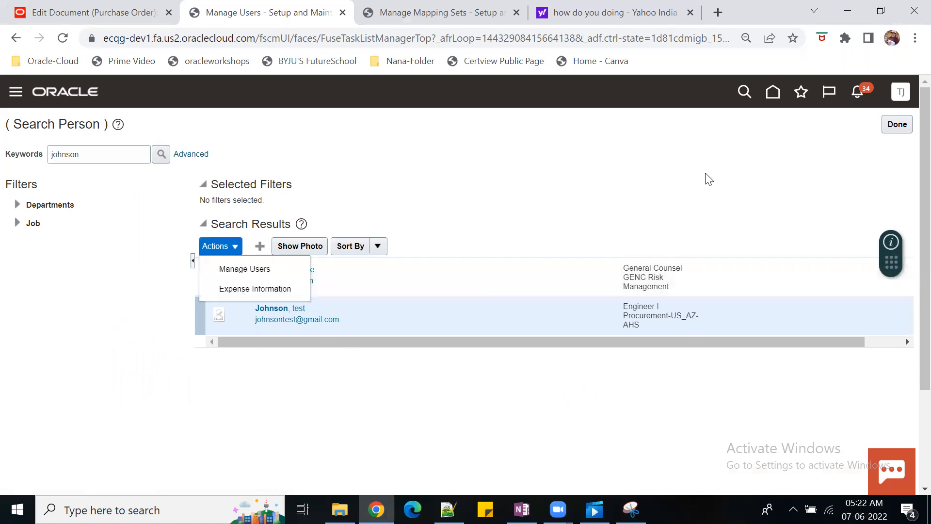
pyautogui.click(243, 289)
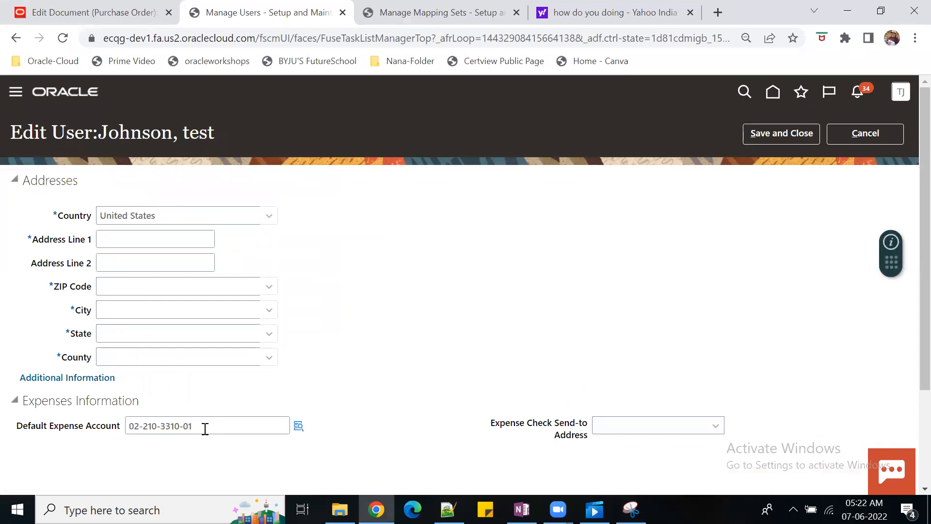
pyautogui.click(868, 135)
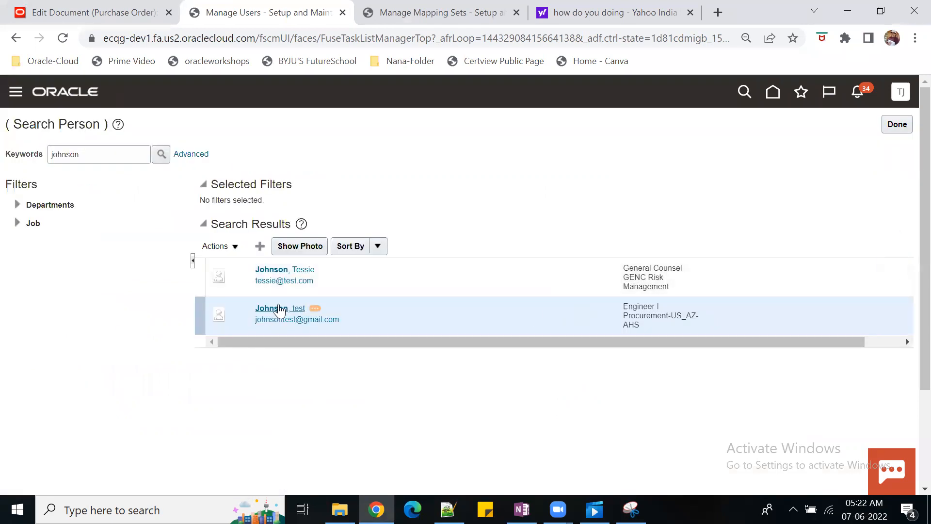
# - Open the Engineer I employee's user record, examine the legal employer and business unit under Employment Information, and cancel without changes
pyautogui.click(279, 313)
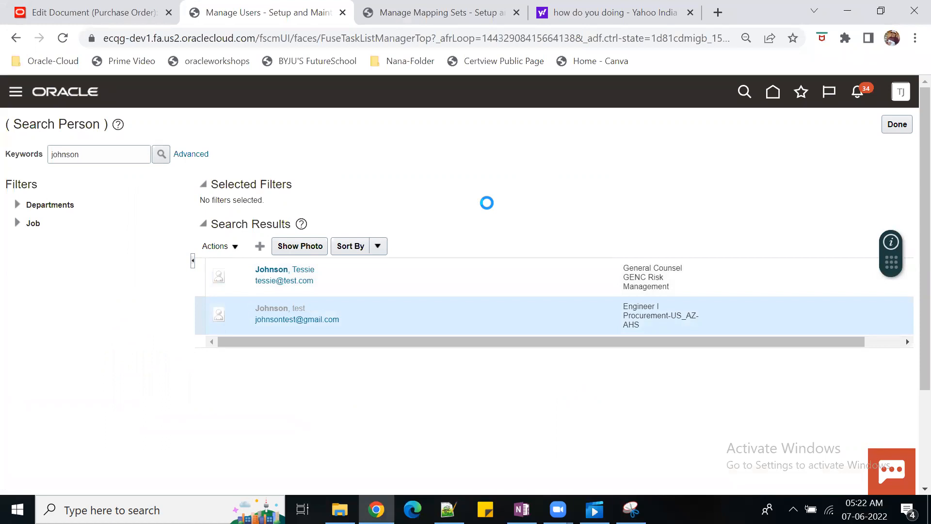
pyautogui.scroll(-5, 470, 290)
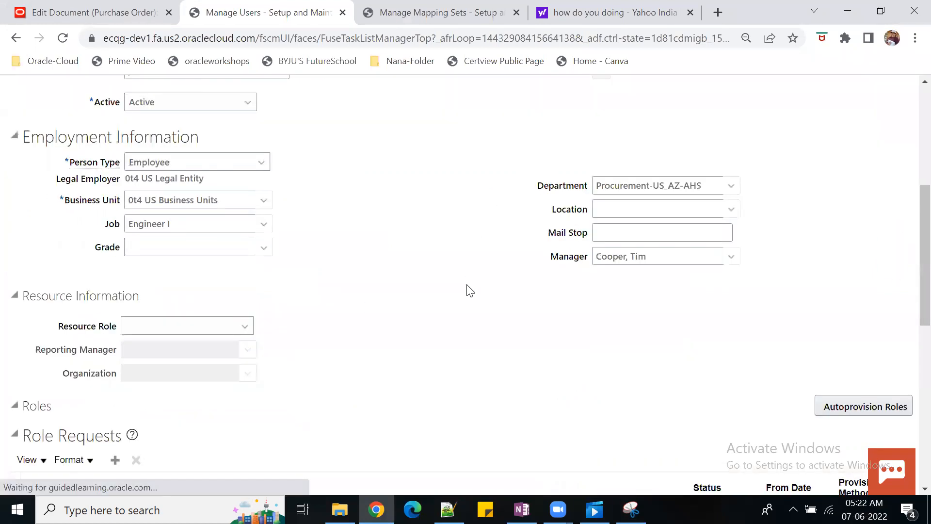
pyautogui.moveTo(66, 184); pyautogui.dragTo(120, 203)
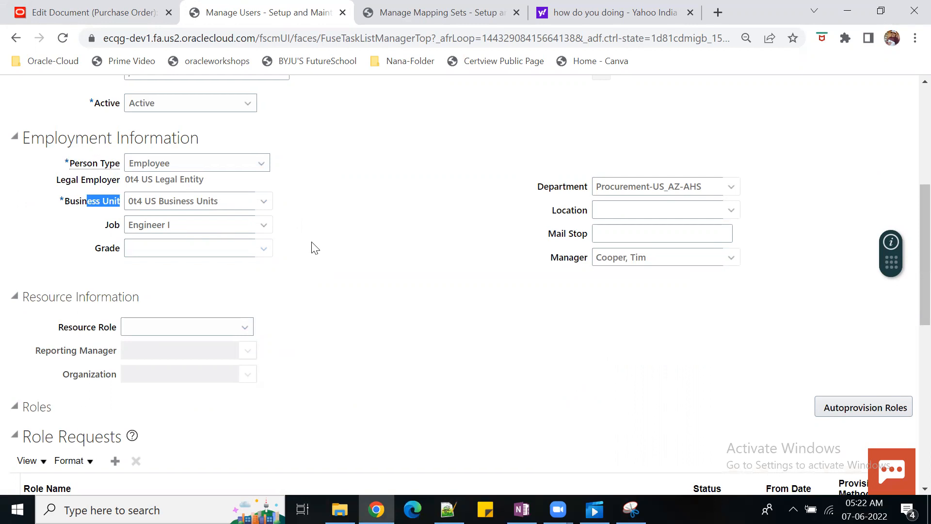
pyautogui.scroll(5, 312, 250)
pyautogui.click(854, 134)
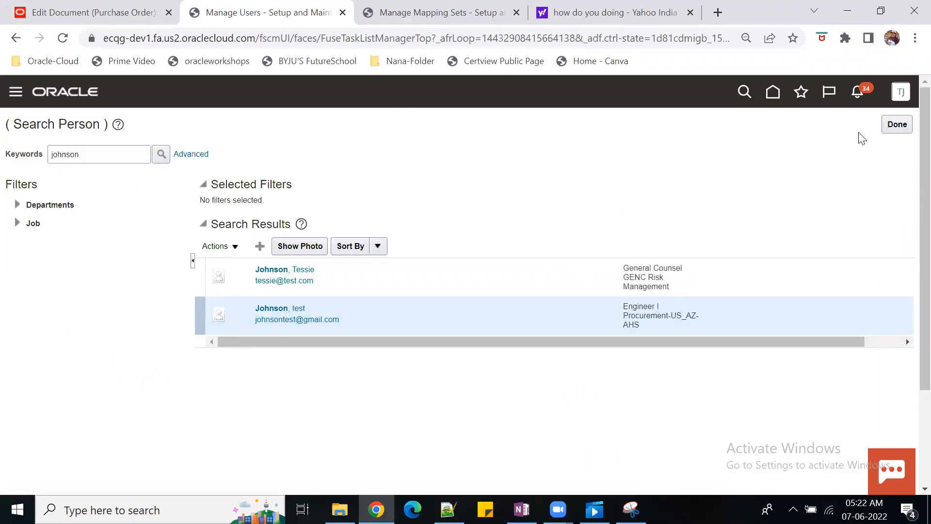
# - Finish Manage Users and the task search to return to the Setup and Maintenance overview, with the chat assistant collapsed
pyautogui.click(901, 127)
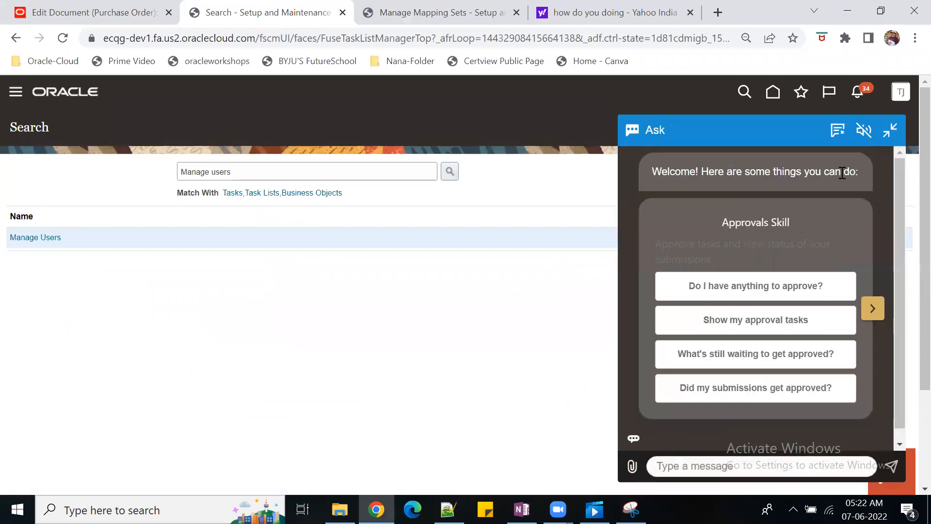
pyautogui.click(890, 134)
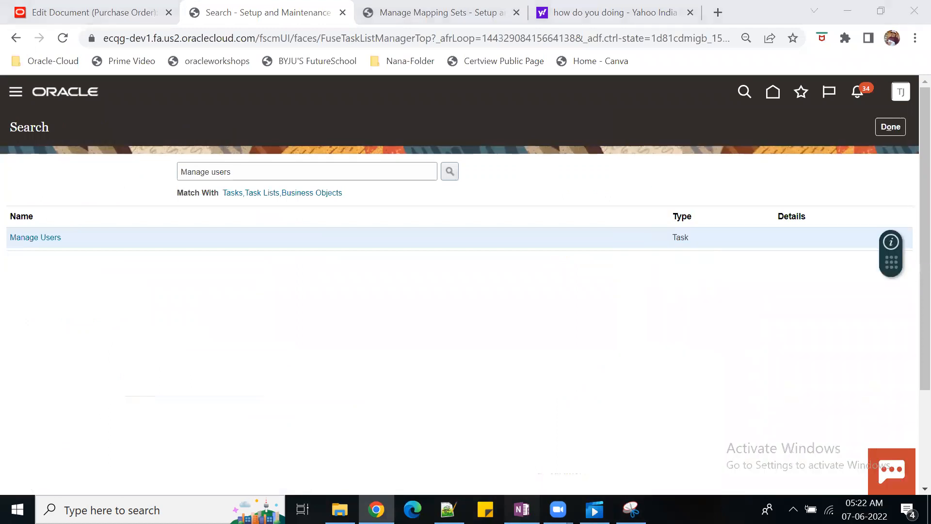
pyautogui.click(522, 510)
pyautogui.click(522, 510)
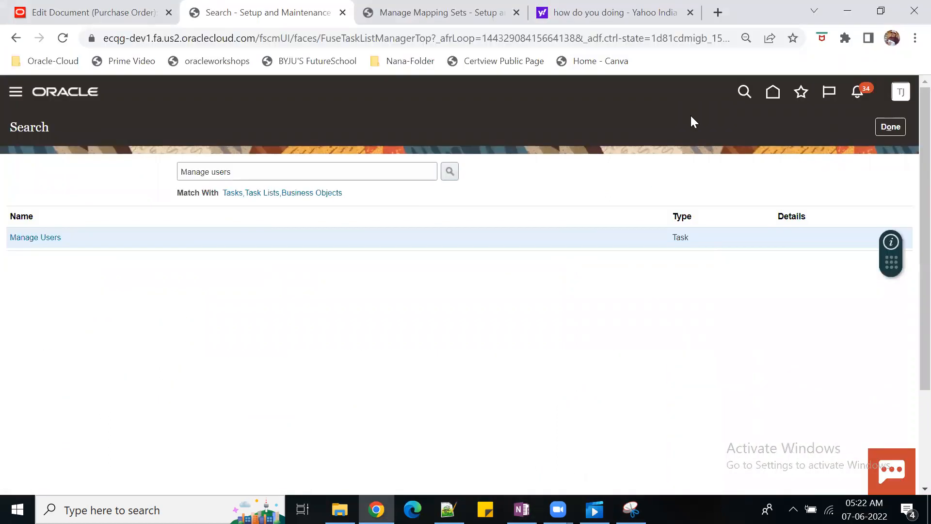
pyautogui.click(891, 126)
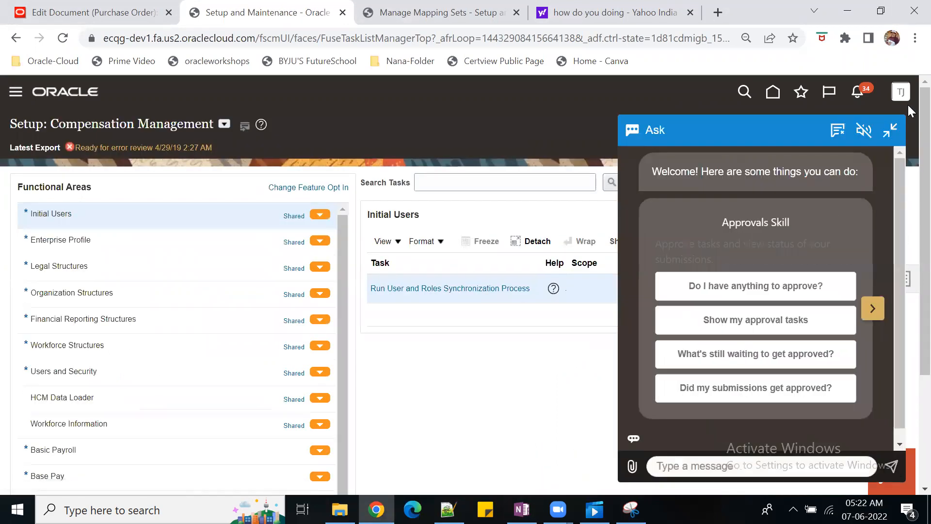
pyautogui.click(892, 131)
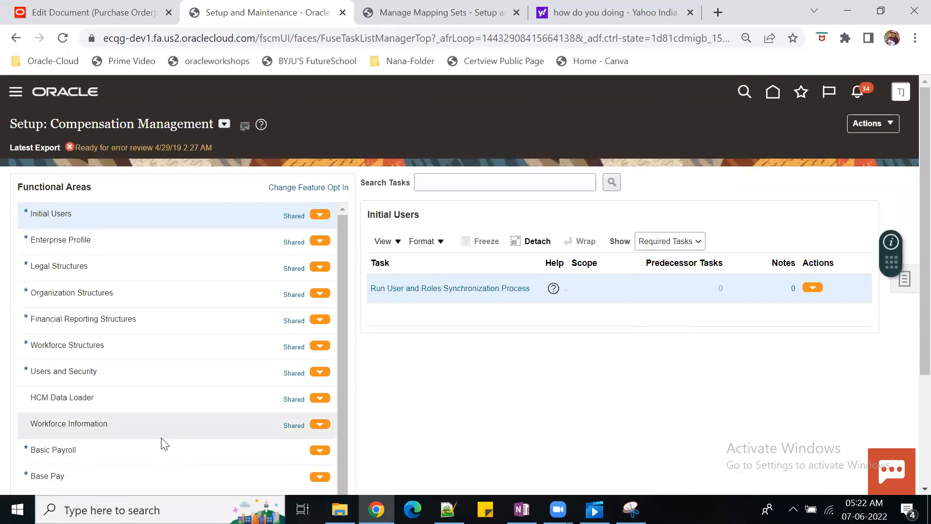
# - Switch the setup offering to Procurement and open Manage Mapping Sets from the Procurement Transaction Account Rules tasks
pyautogui.scroll(-1, 162, 443)
pyautogui.click(224, 126)
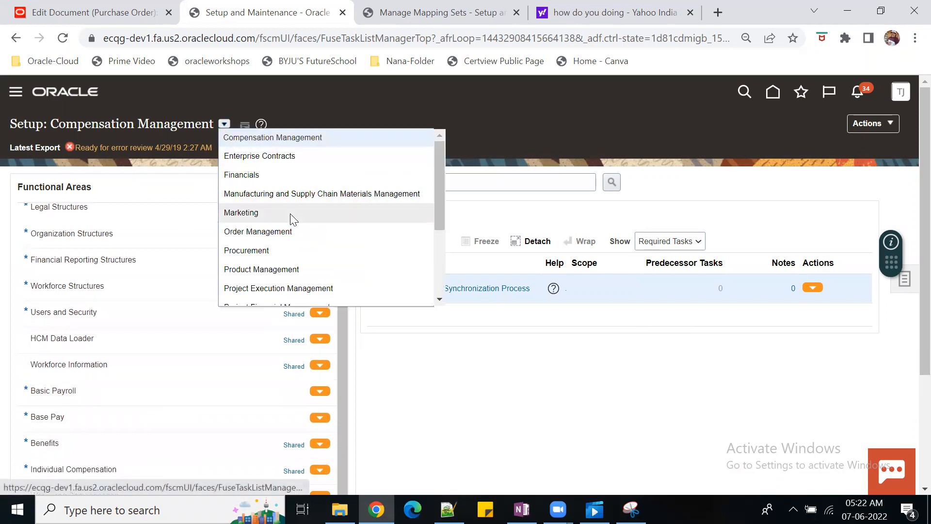
pyautogui.click(284, 251)
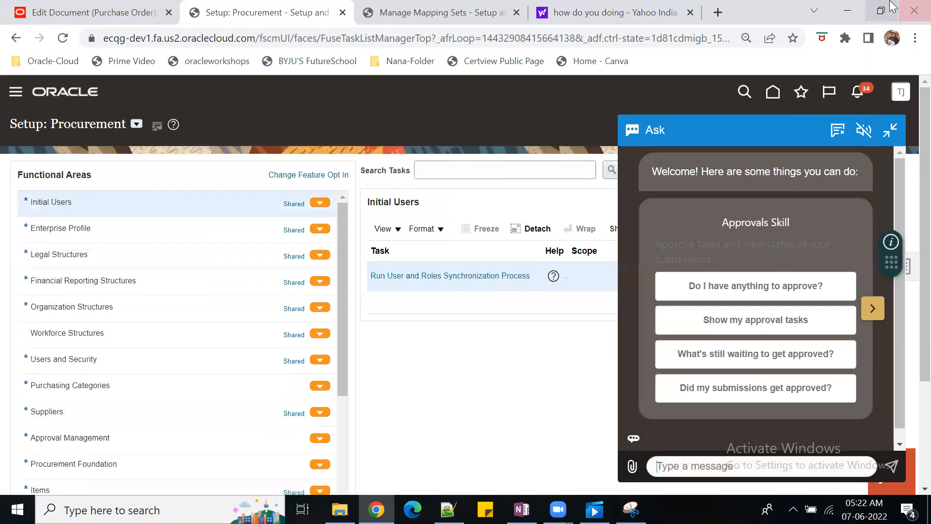
pyautogui.click(890, 130)
pyautogui.scroll(-3, 230, 435)
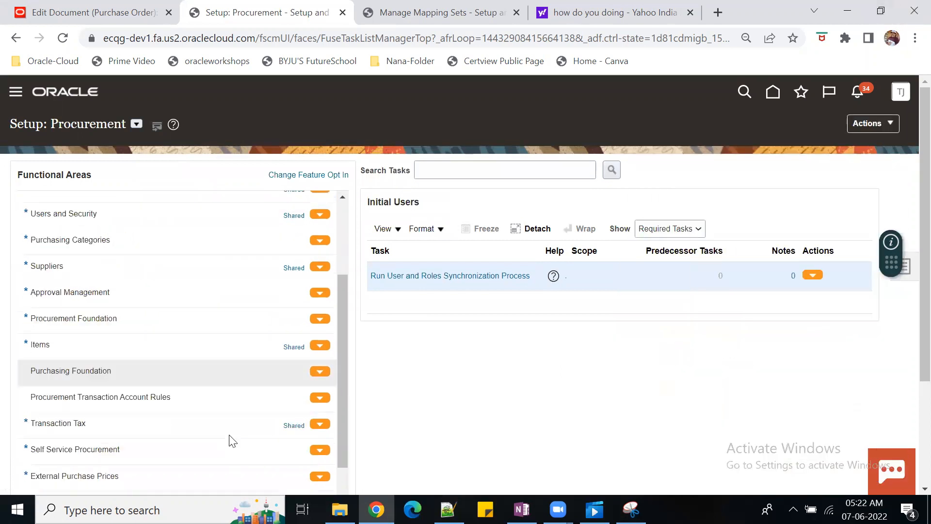
pyautogui.click(143, 396)
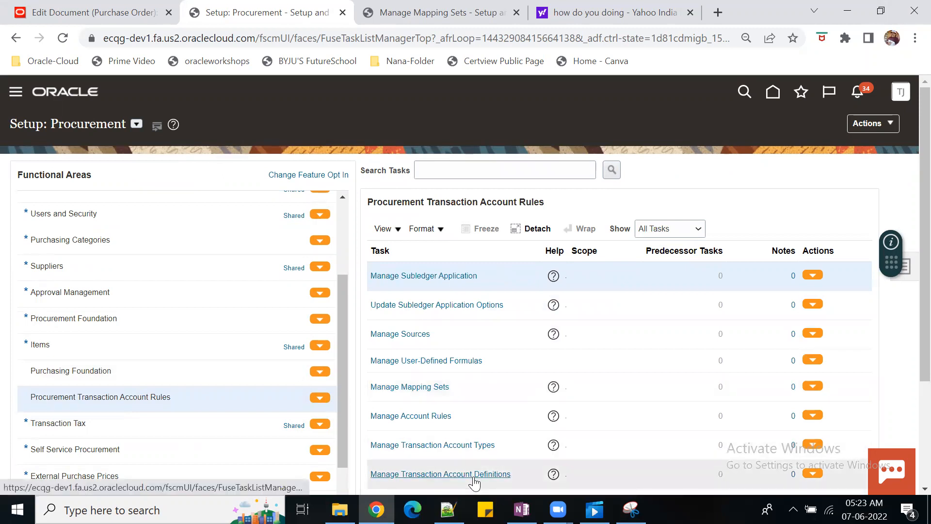
pyautogui.click(411, 387)
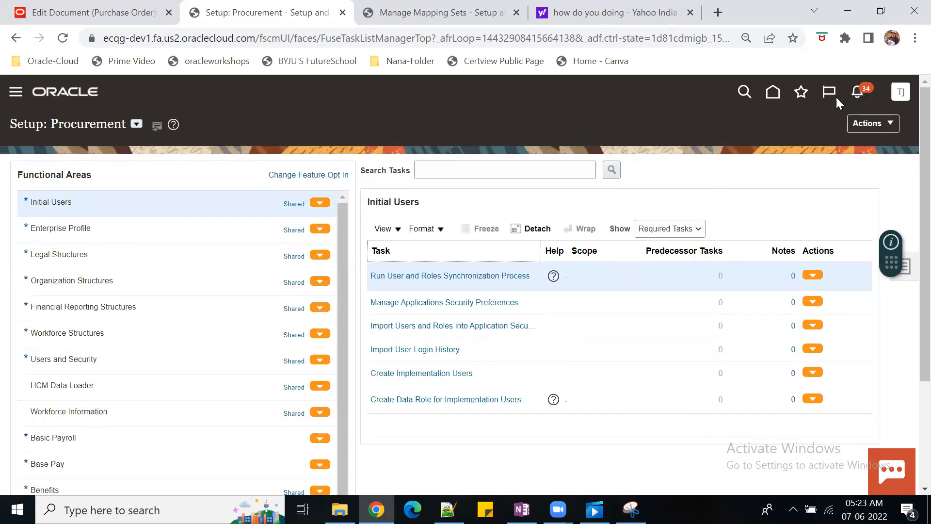
# - Return to the Oracle home page, close the Yahoo tab and switch to the Manage Mapping Sets tab in the restored browser window
pyautogui.click(773, 93)
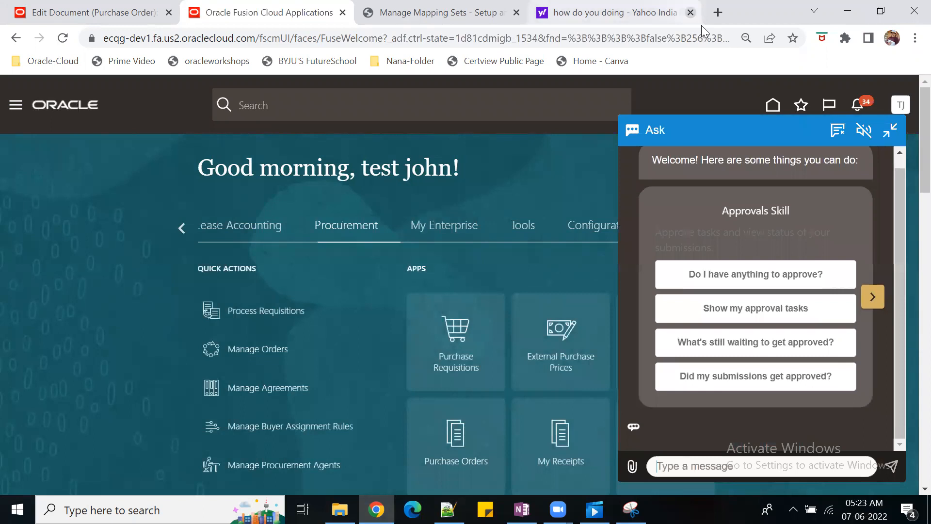
pyautogui.click(690, 12)
pyautogui.click(881, 16)
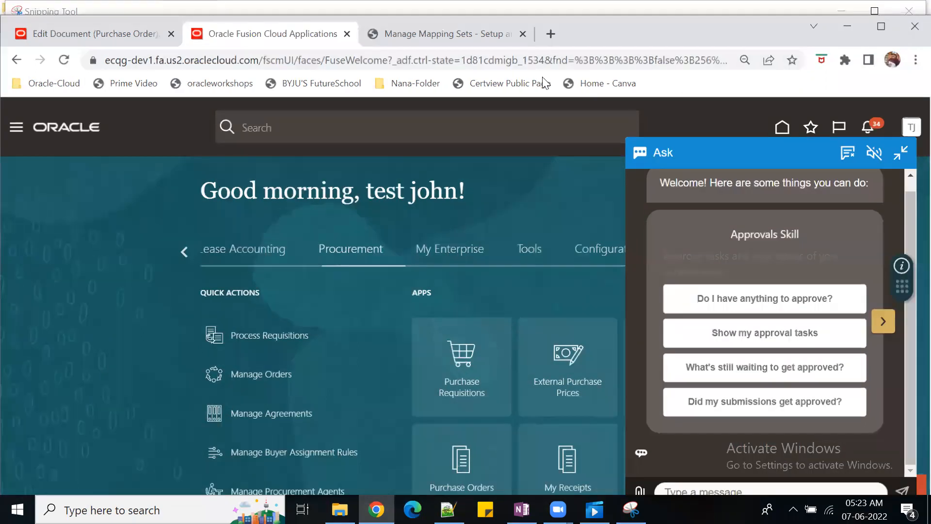
pyautogui.click(502, 40)
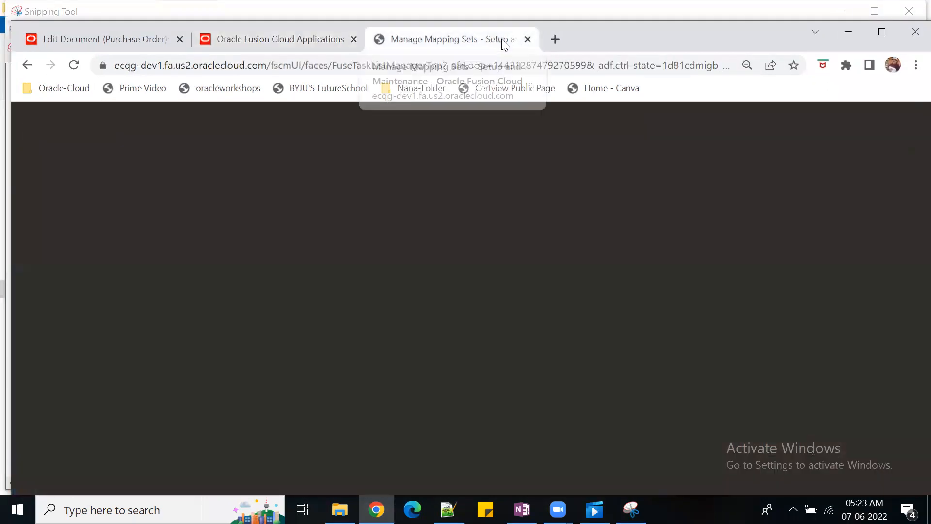
# - Maximize the browser window and cancel out of editing the mapping set without saving
pyautogui.click(883, 27)
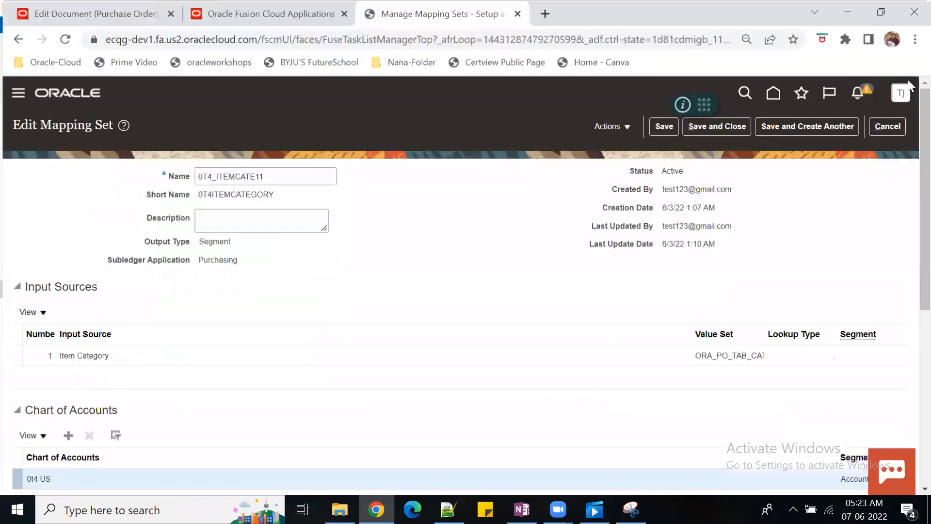
pyautogui.click(887, 126)
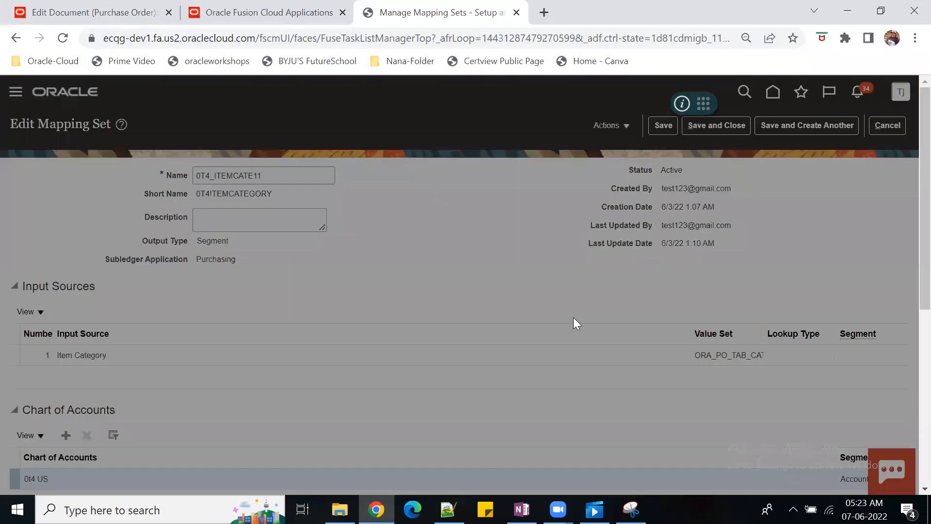
pyautogui.click(586, 310)
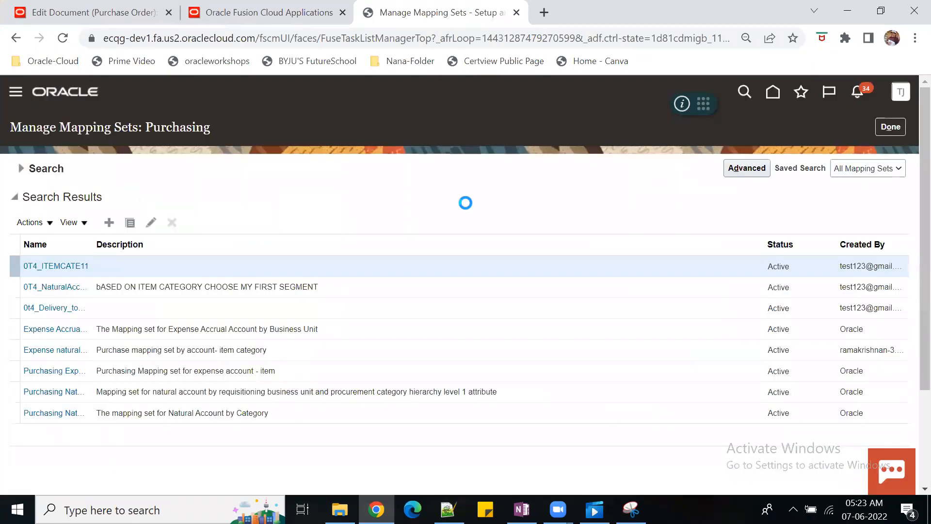
# - Open the 0T4_ITEMCATE11 mapping set, examine its input source, chart of accounts and item category mappings, and cancel without changes
pyautogui.click(75, 266)
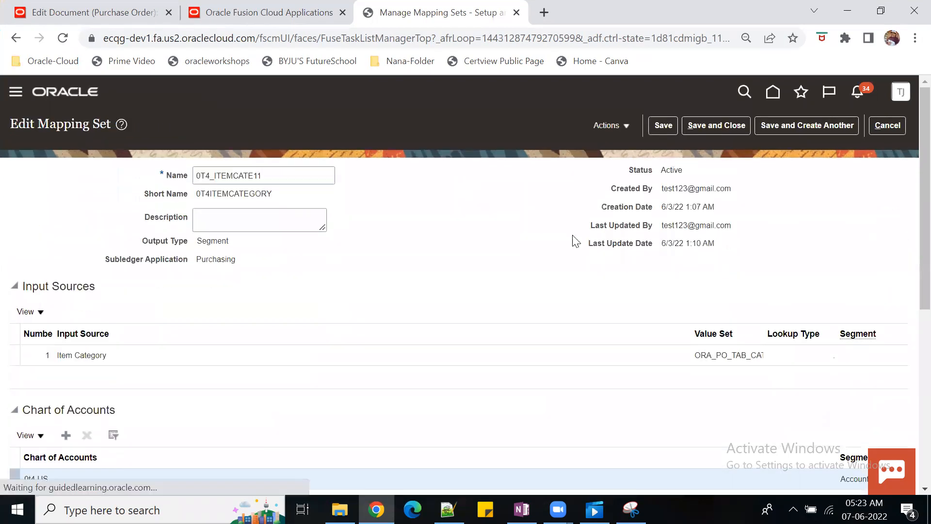
pyautogui.scroll(-3, 300, 365)
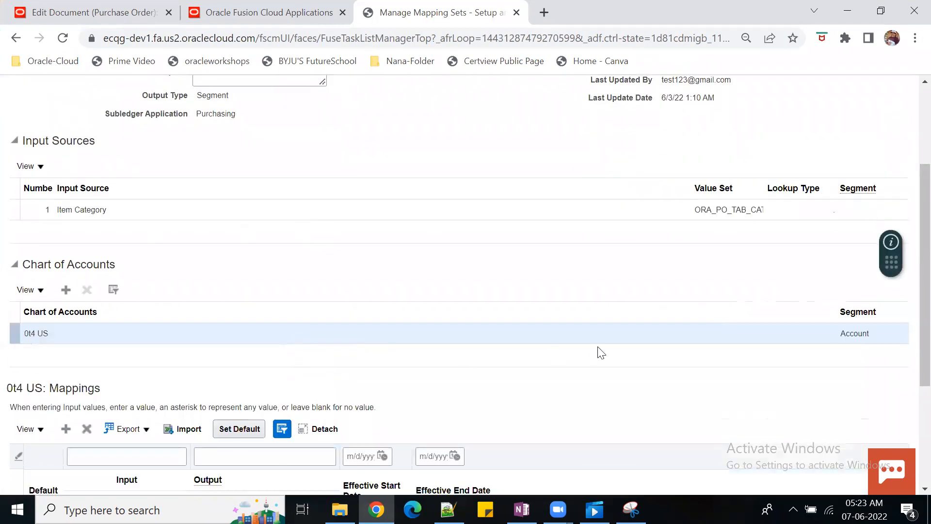
pyautogui.scroll(-3, 602, 353)
pyautogui.scroll(3, 718, 343)
pyautogui.scroll(-3, 718, 340)
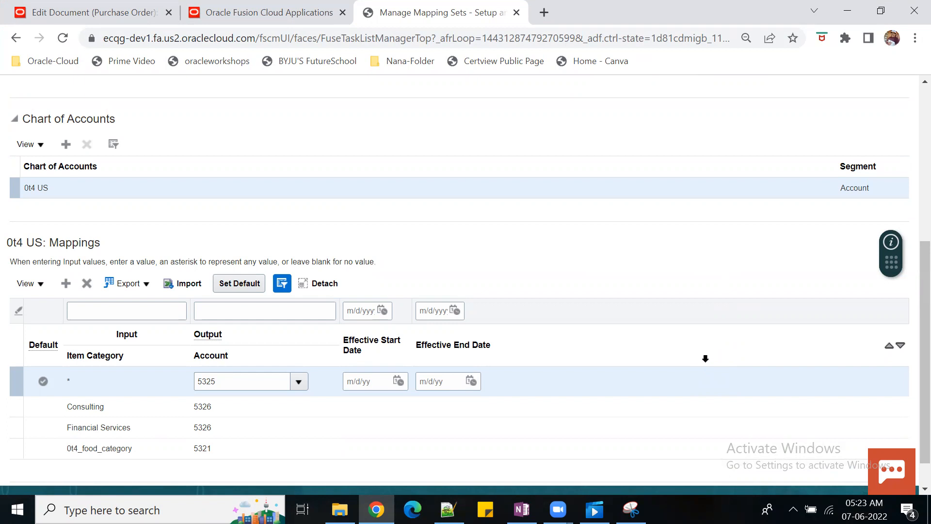
pyautogui.scroll(6, 705, 358)
pyautogui.click(888, 127)
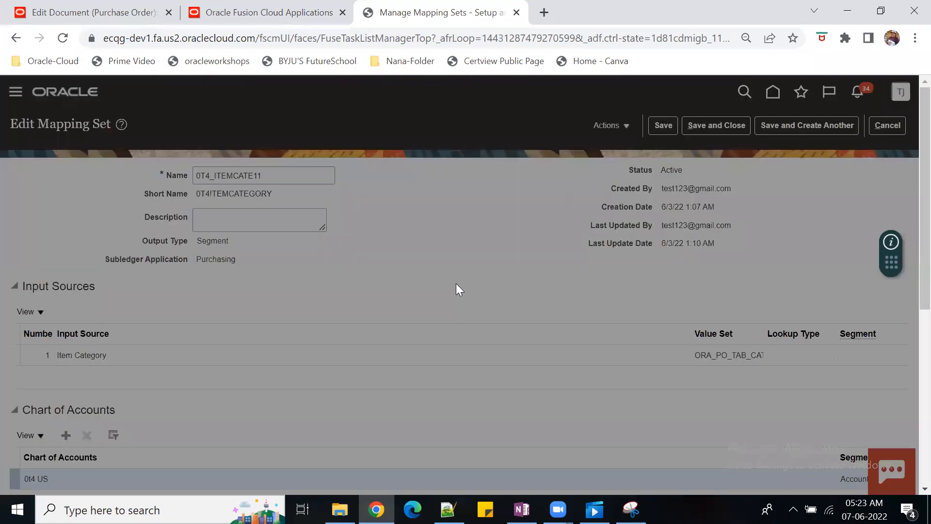
pyautogui.click(589, 307)
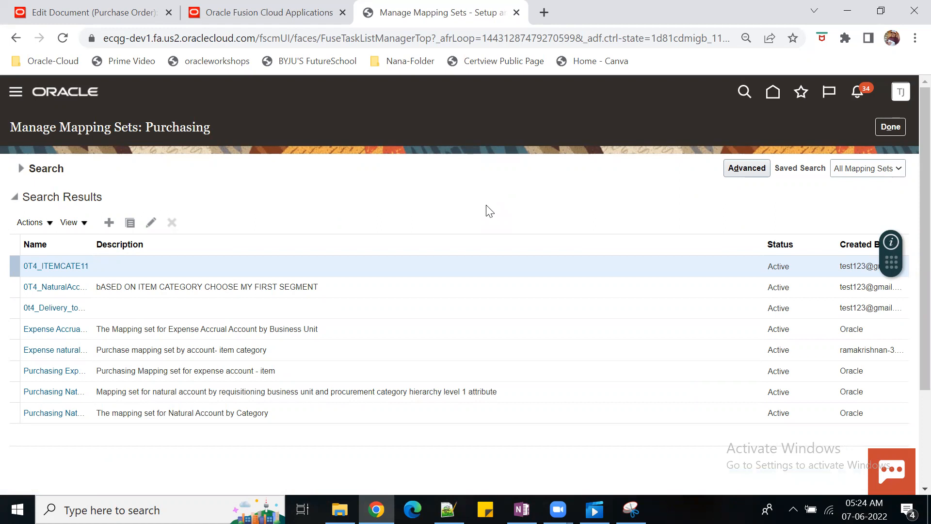
# - Finish Manage Mapping Sets to return to the Procurement setup page and collapse the chat assistant
pyautogui.click(897, 128)
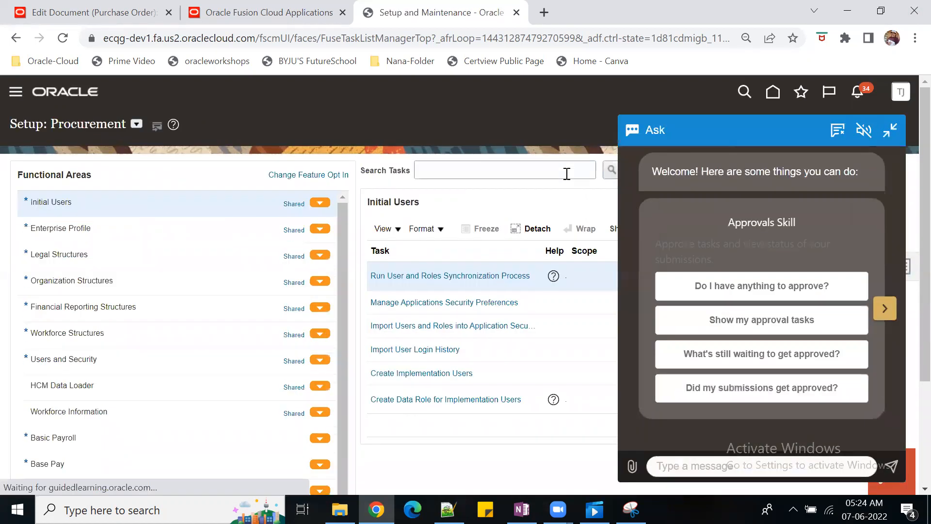
pyautogui.click(890, 129)
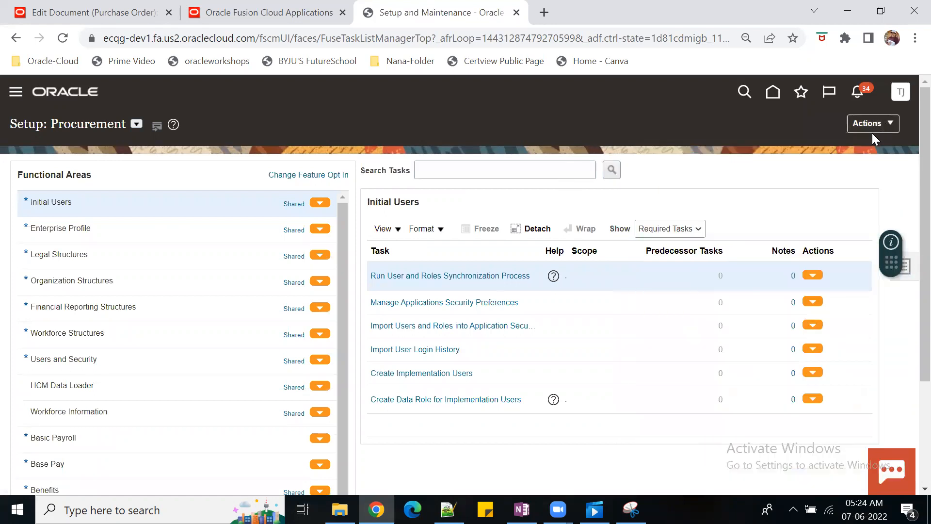
pyautogui.click(137, 124)
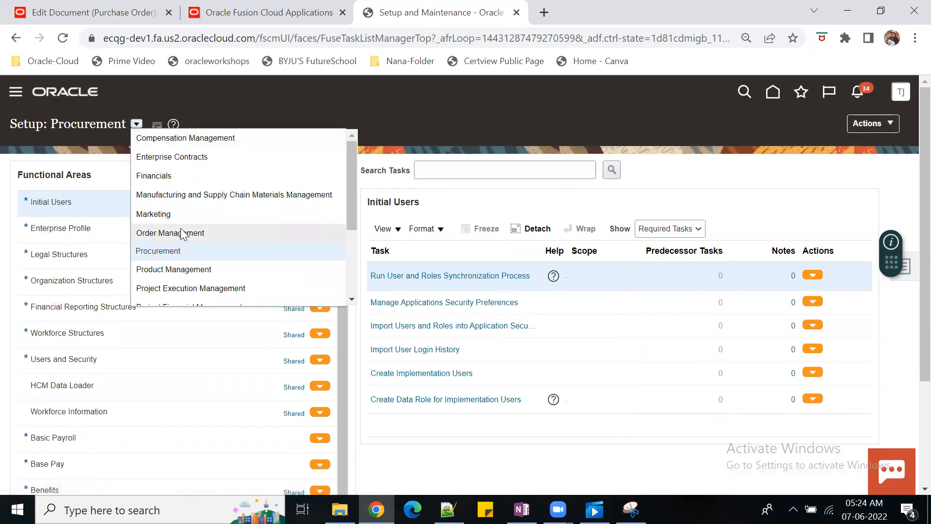
pyautogui.click(181, 232)
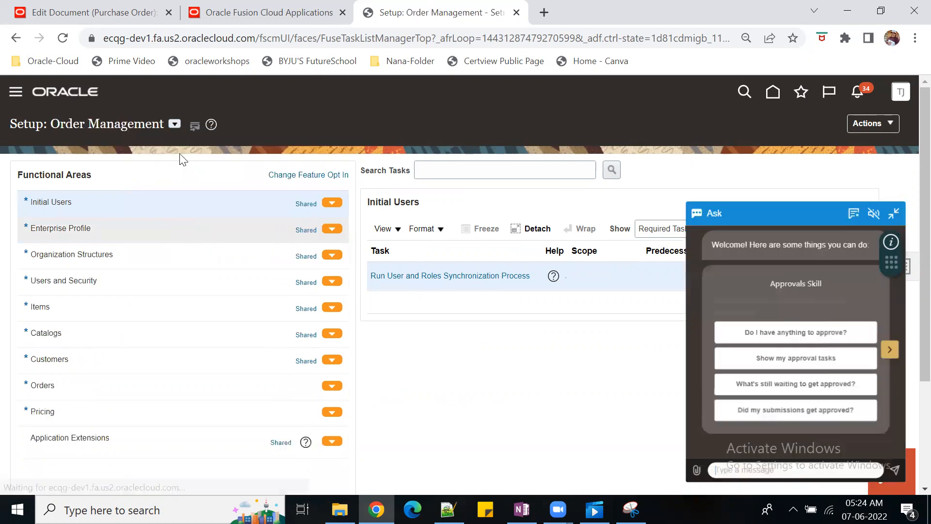
pyautogui.click(736, 136)
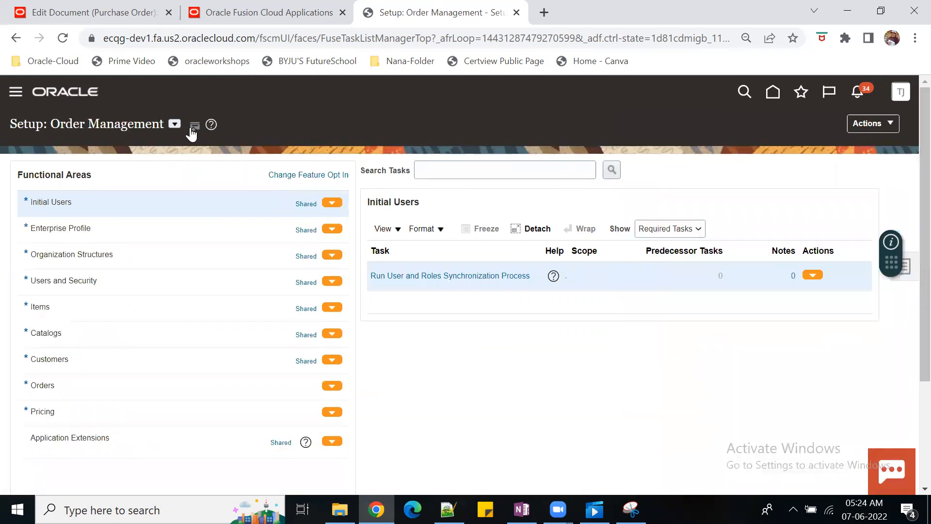
# - Set the setup offering to Procurement and open Manage Account Rules from the Procurement Transaction Account Rules tasks, with the chat assistant collapsed
pyautogui.click(174, 124)
pyautogui.scroll(-2, 231, 264)
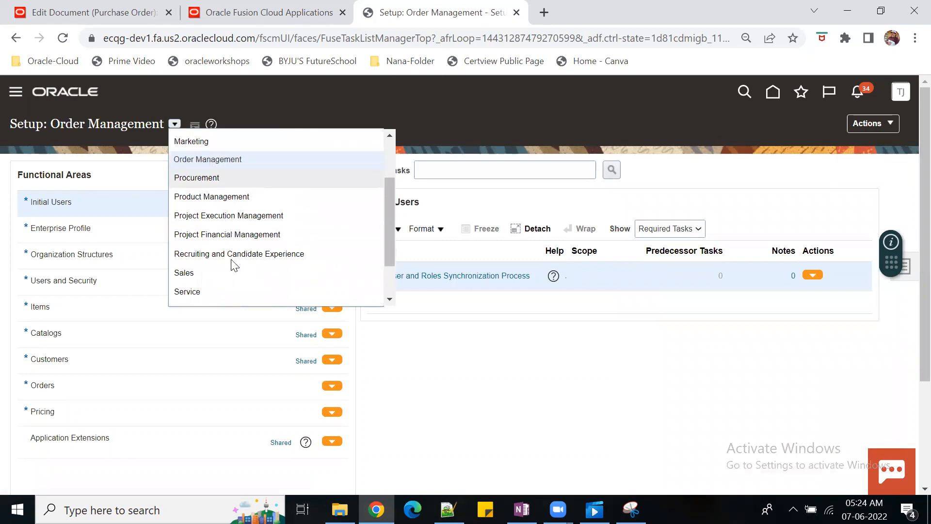
pyautogui.click(208, 178)
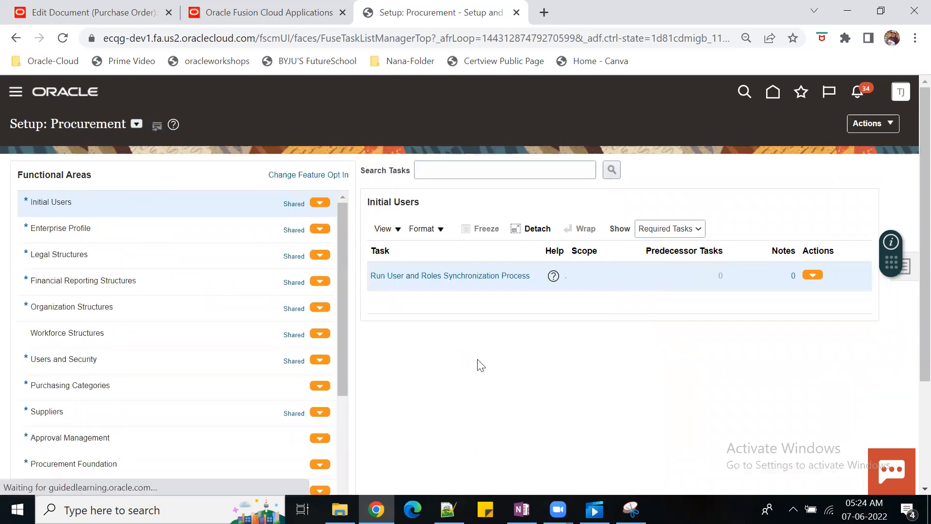
pyautogui.click(898, 132)
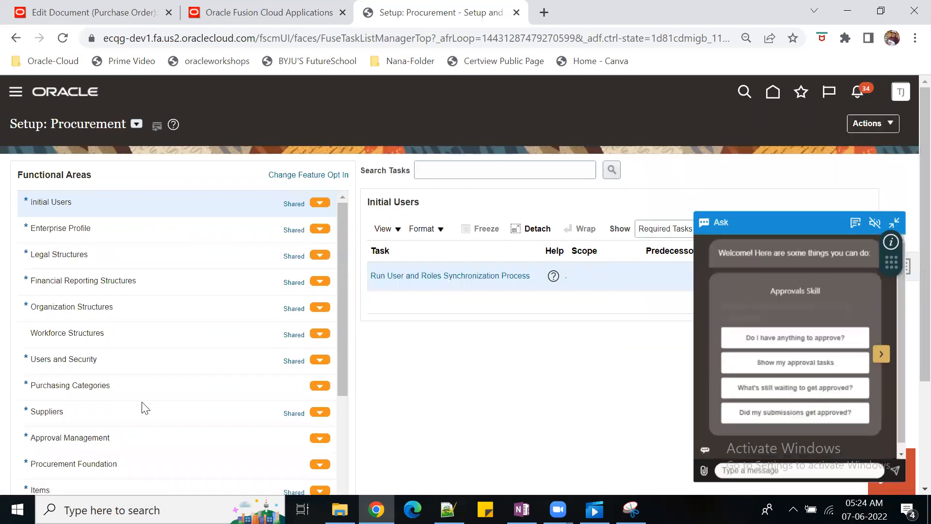
pyautogui.scroll(-3, 130, 458)
pyautogui.click(131, 474)
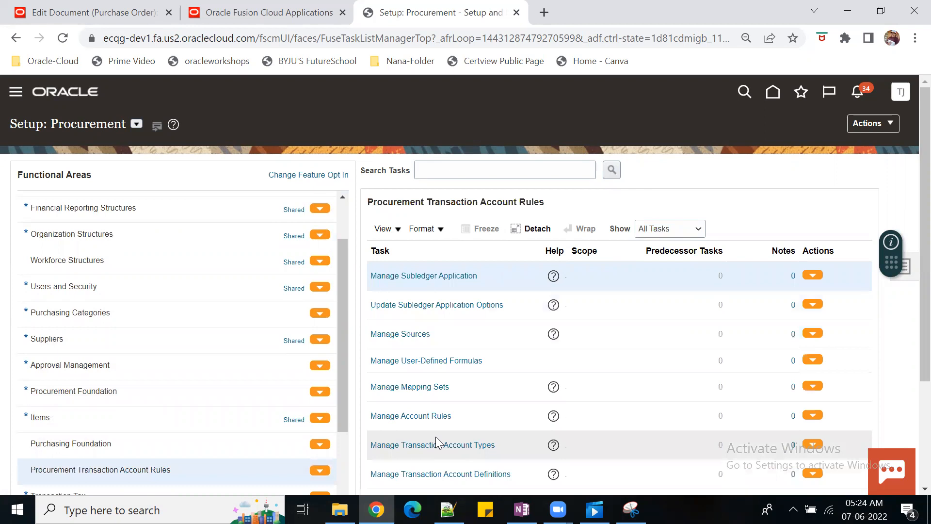
pyautogui.click(423, 416)
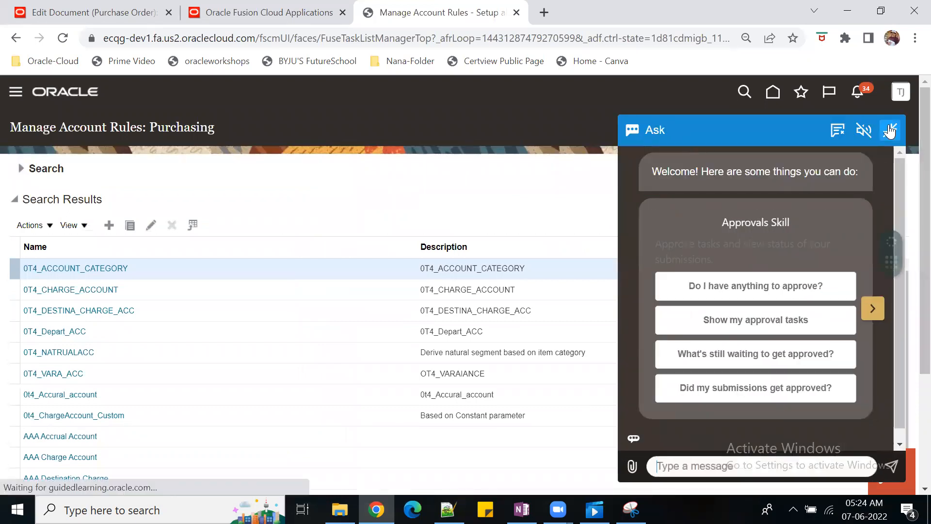
pyautogui.click(891, 131)
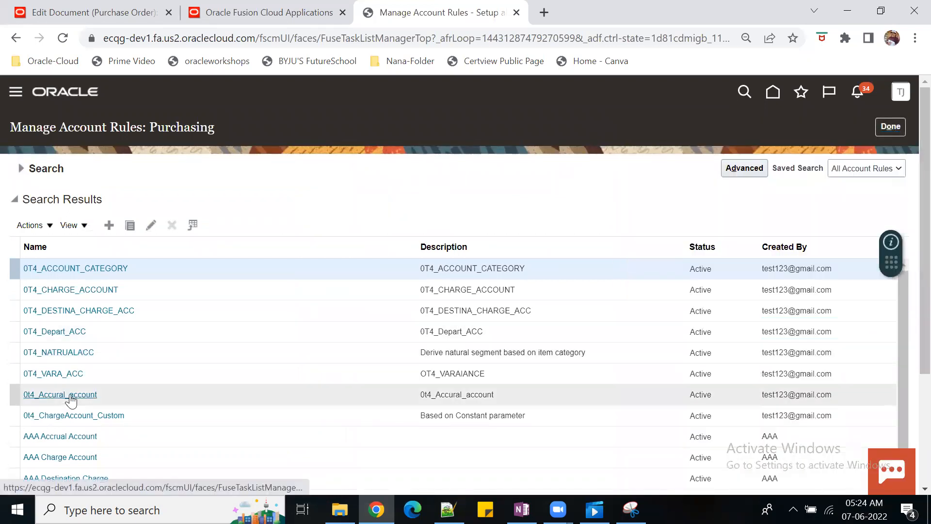
# - Open a blank account rule, examine its header fields and the Rule Type options, and cancel without saving
pyautogui.click(109, 227)
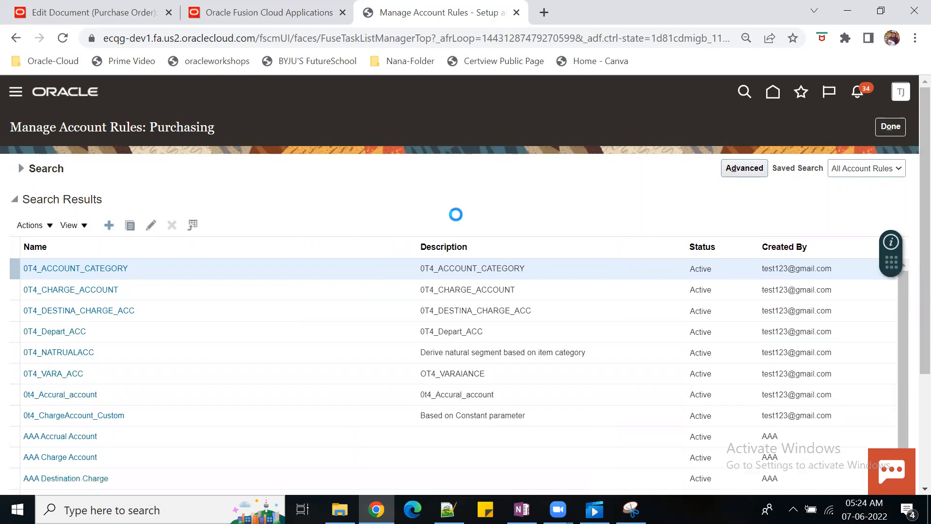
pyautogui.click(265, 181)
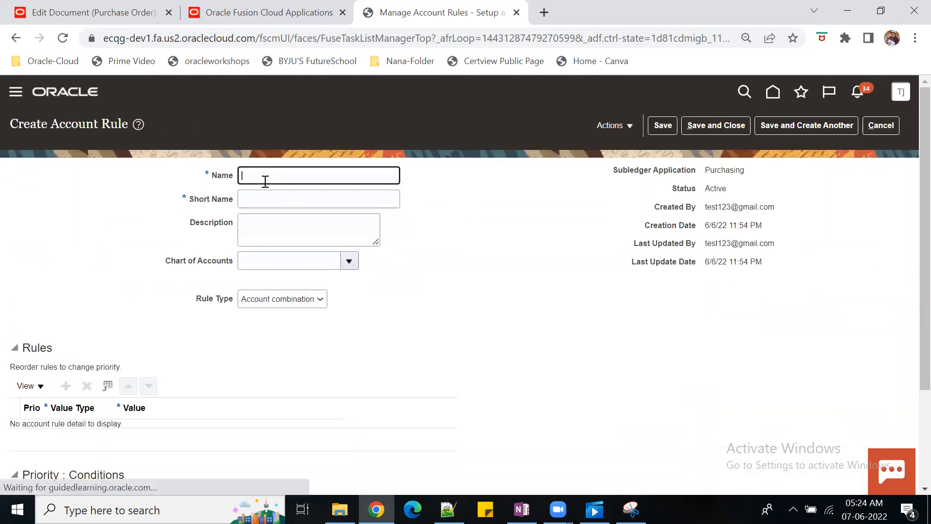
pyautogui.click(270, 200)
pyautogui.click(284, 243)
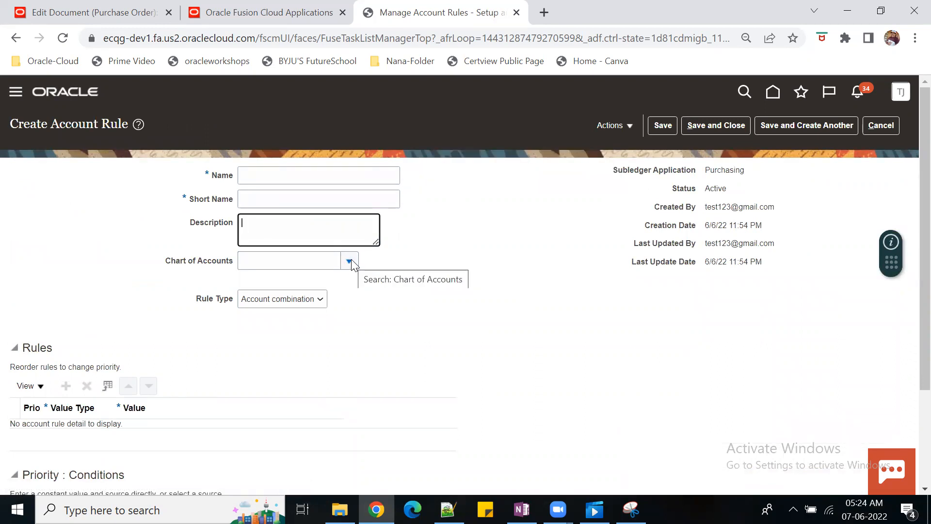
pyautogui.click(320, 305)
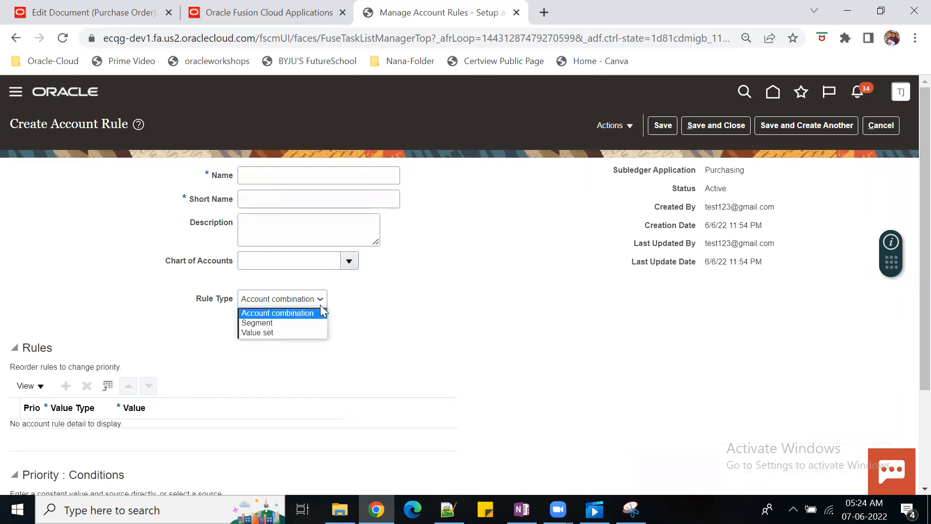
pyautogui.click(296, 313)
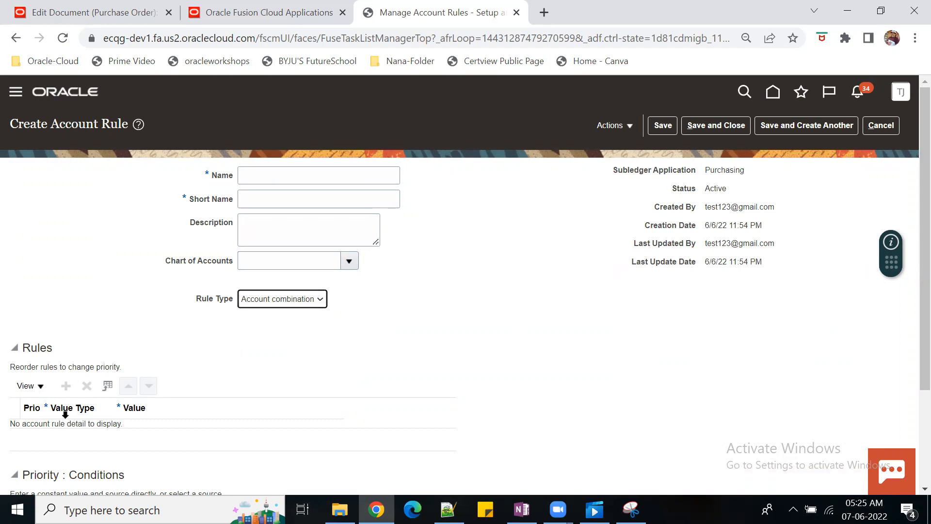
pyautogui.click(880, 127)
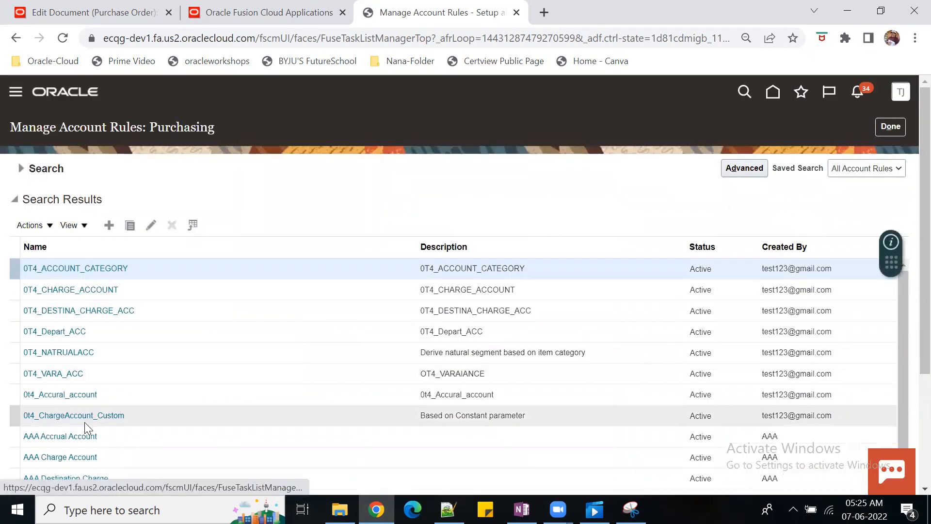
# - Open the 0T4_CHARGE_ACCOUNT rule, view the value types on the empty third line, delete that line and display the Employee Charge Account line's conditions
pyautogui.click(80, 290)
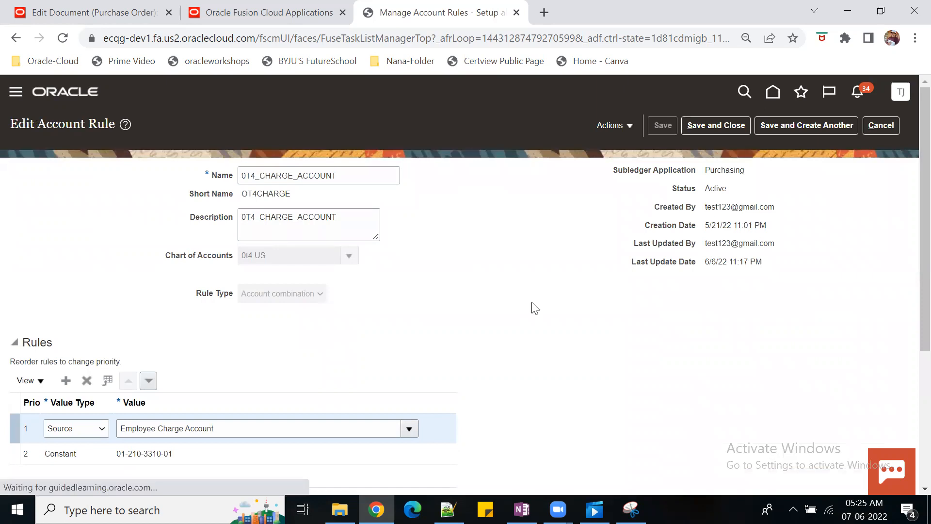
pyautogui.scroll(-4, 108, 287)
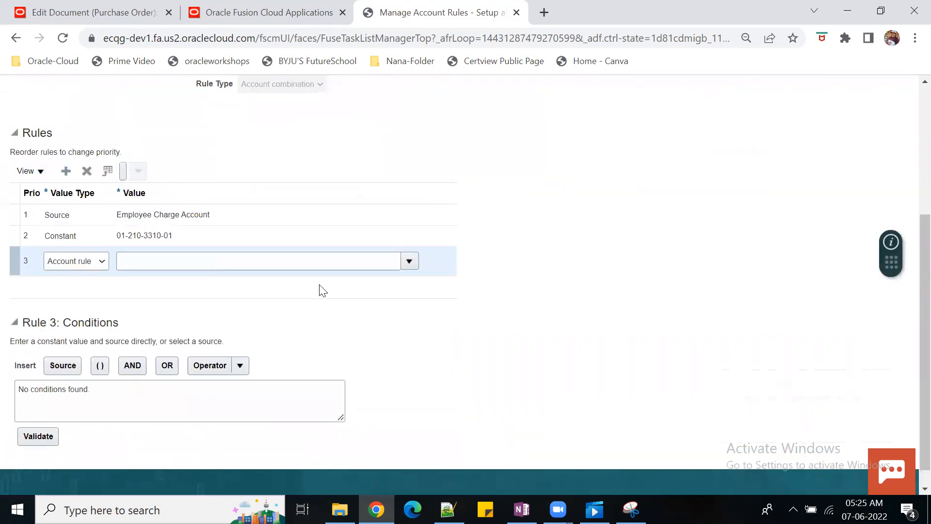
pyautogui.click(102, 261)
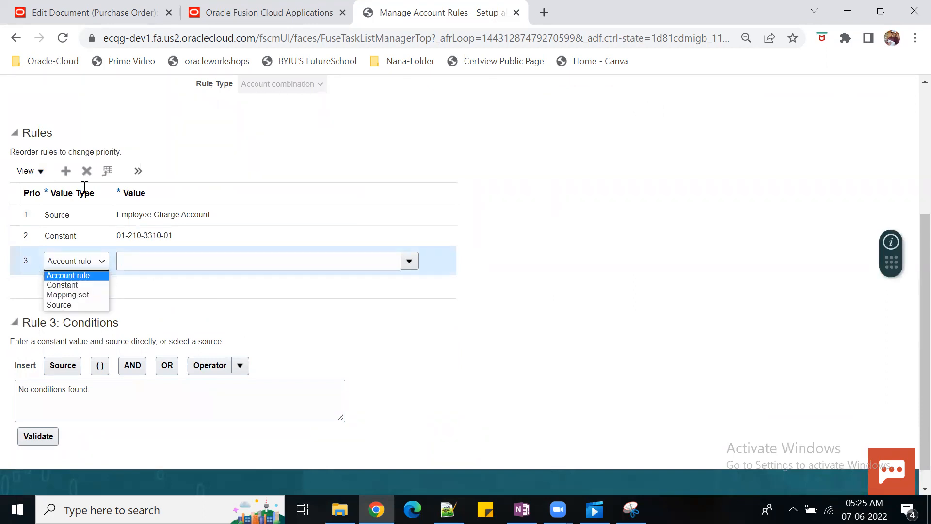
pyautogui.click(86, 172)
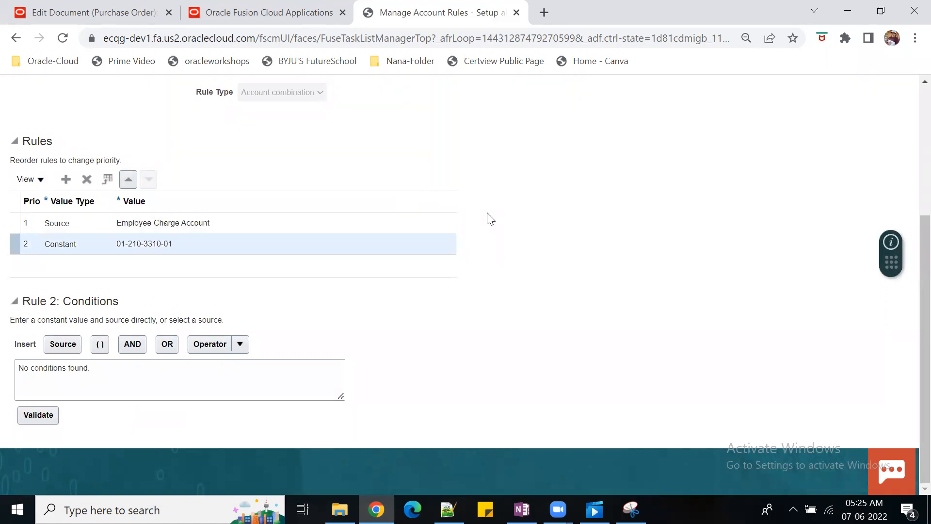
pyautogui.click(38, 224)
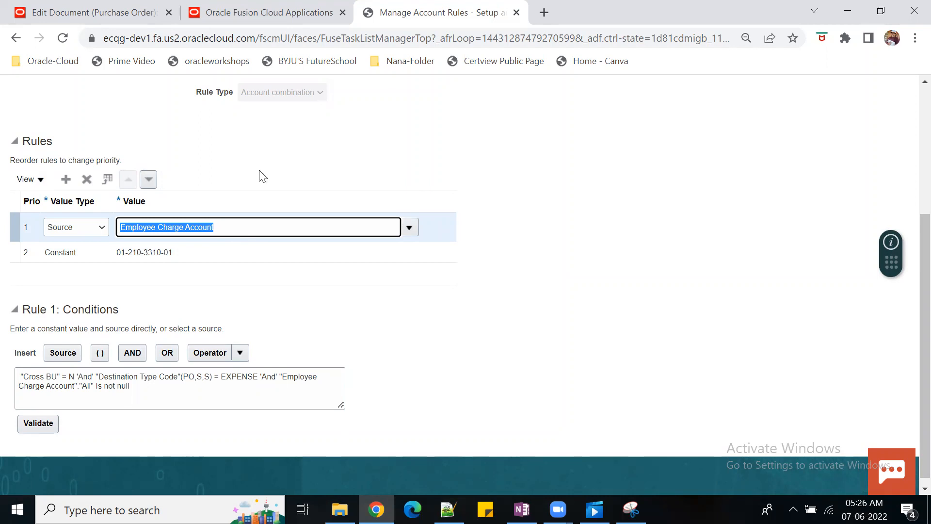
# - Add a third rule line with value type Source and choose Ship-to Organization Expense Account as its value
pyautogui.click(66, 179)
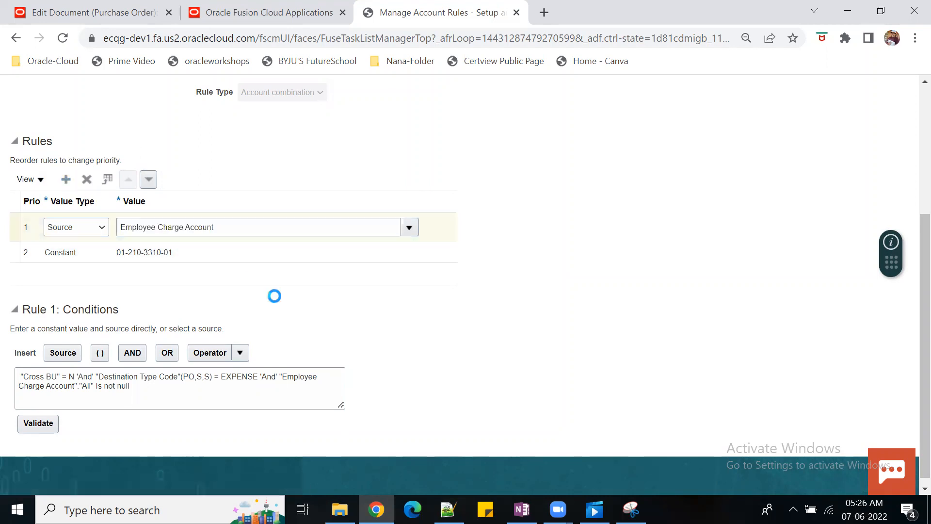
pyautogui.click(101, 270)
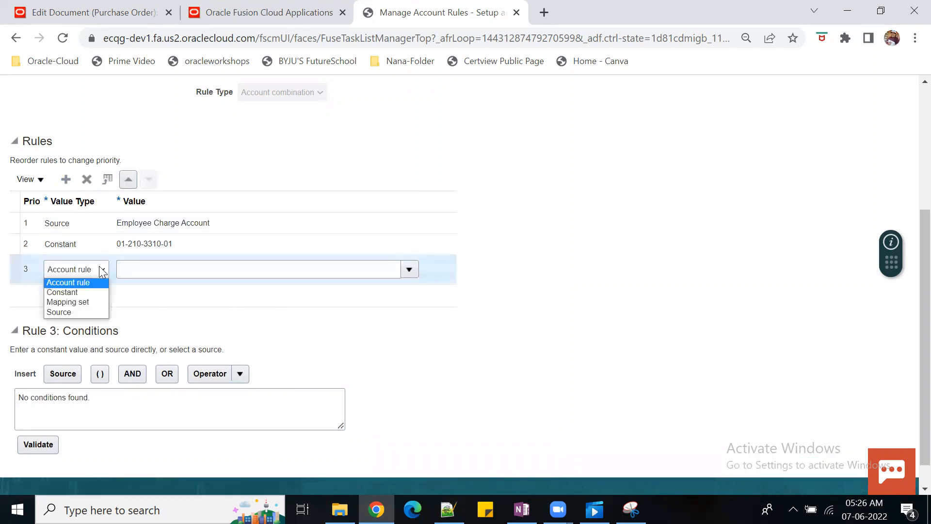
pyautogui.click(92, 312)
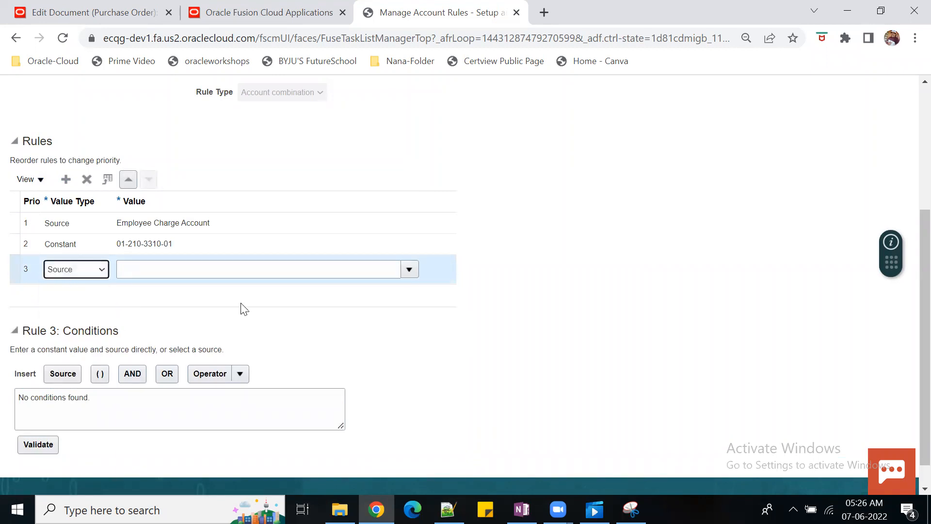
pyautogui.click(410, 270)
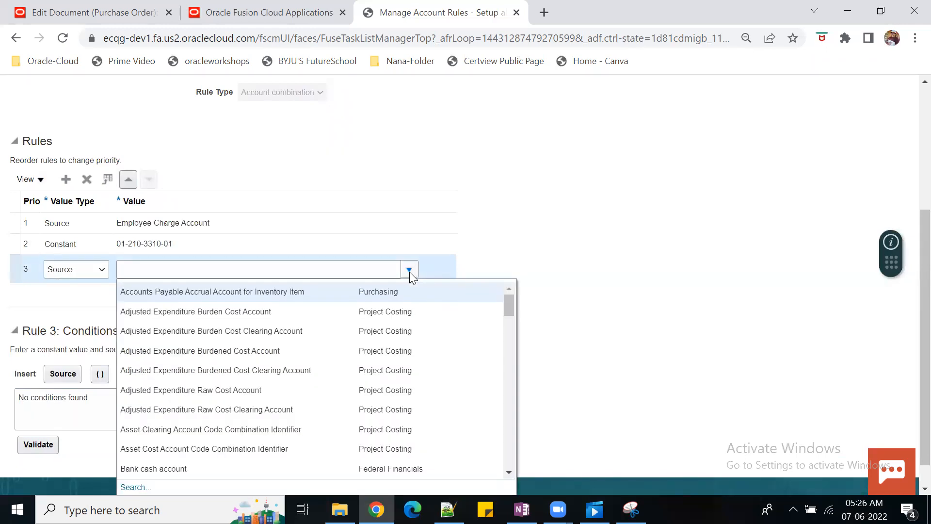
pyautogui.click(238, 265)
pyautogui.write('dest')
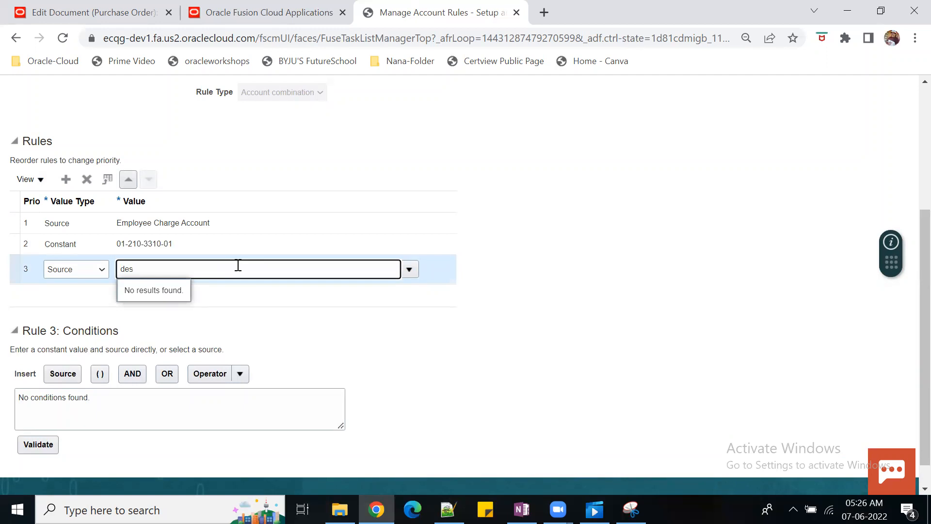
pyautogui.press('BackSpace')
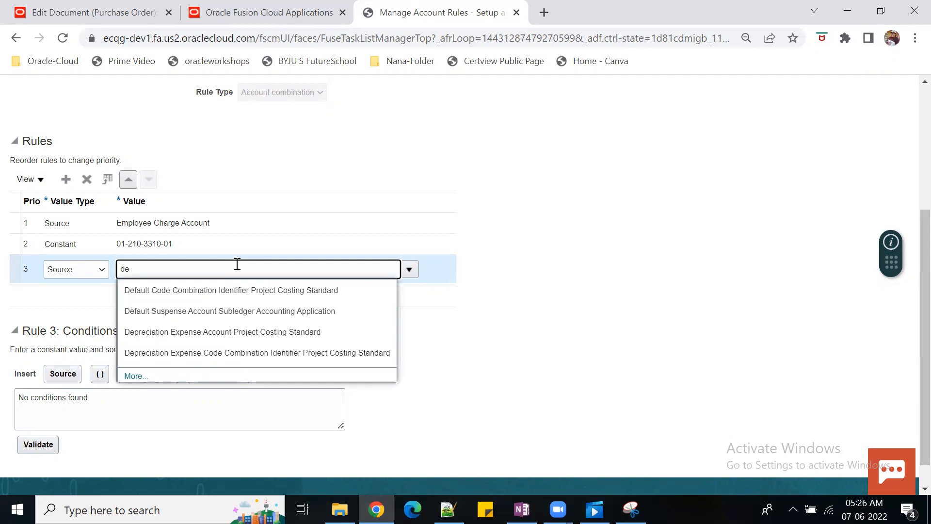
pyautogui.doubleClick(130, 268)
pyautogui.write('shp')
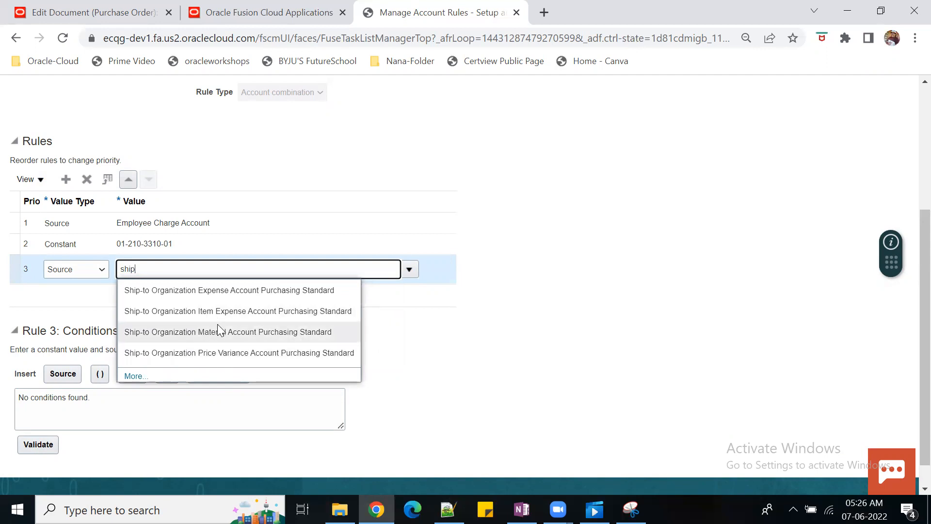
pyautogui.click(223, 291)
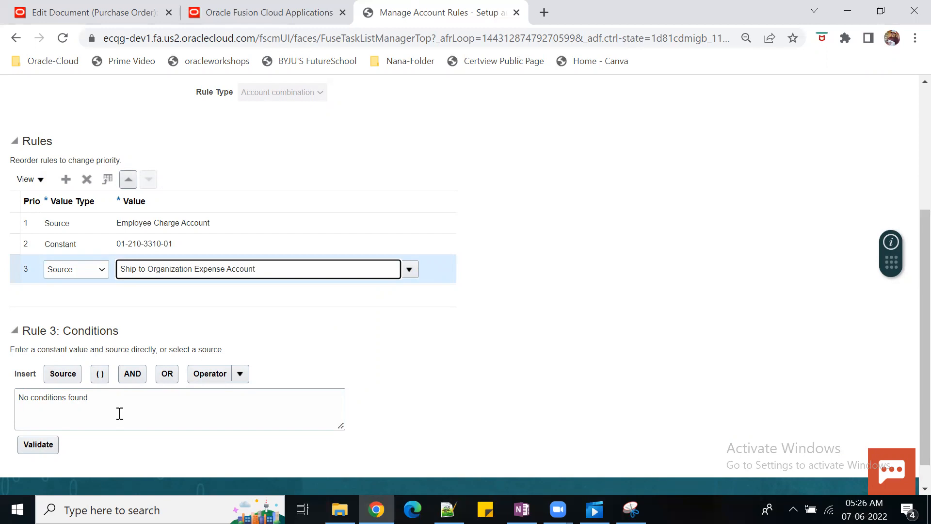
# - Delete the third rule line for Ship-to Organization Expense Account
pyautogui.click(86, 180)
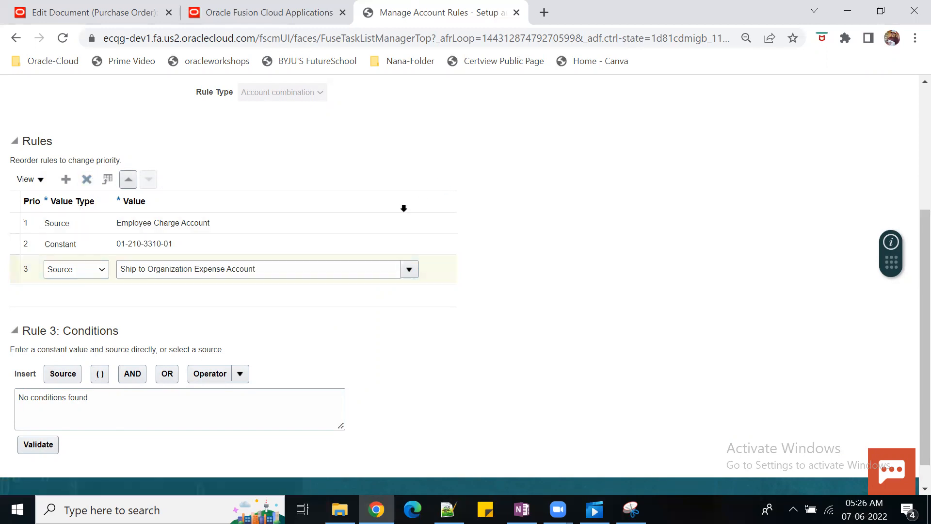
pyautogui.scroll(3, 588, 292)
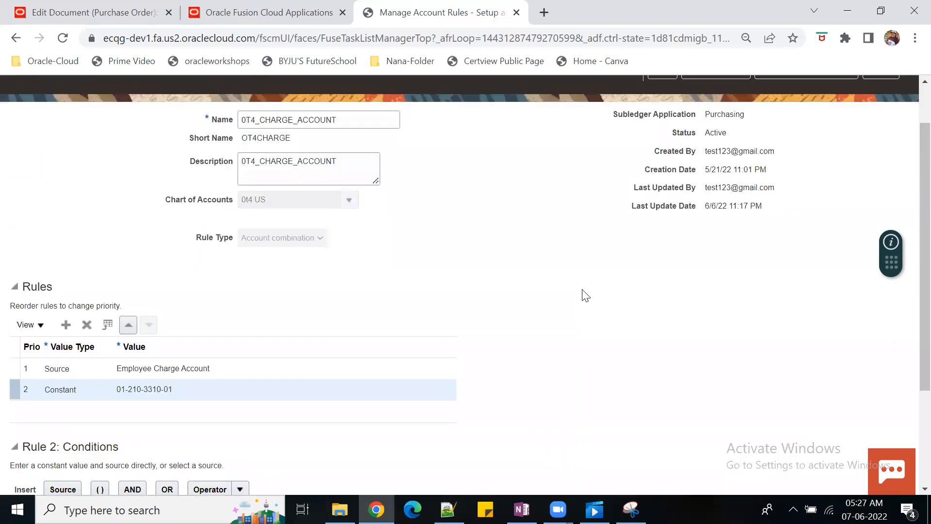
pyautogui.scroll(1, 582, 292)
# - In the home page browser tab, open Setup and Maintenance and set the offering to Procurement, with the chat assistant collapsed
pyautogui.click(261, 17)
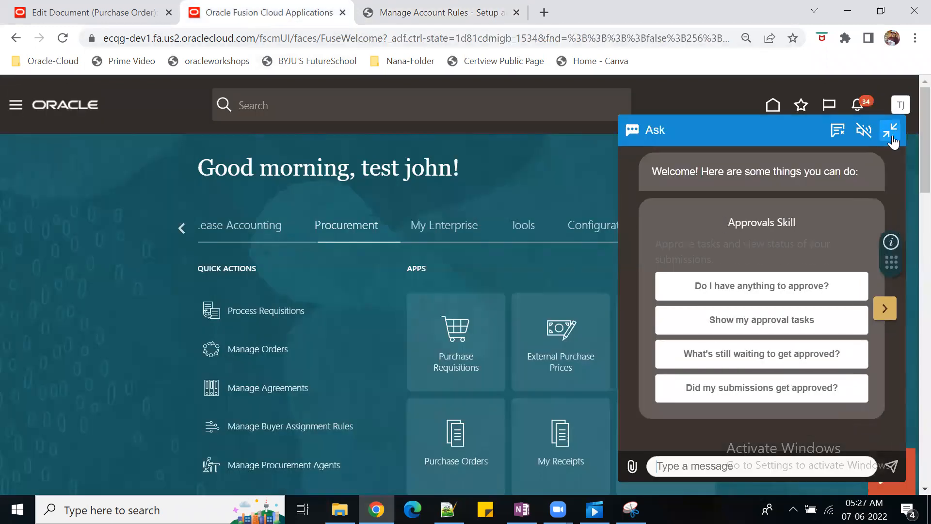
pyautogui.click(891, 150)
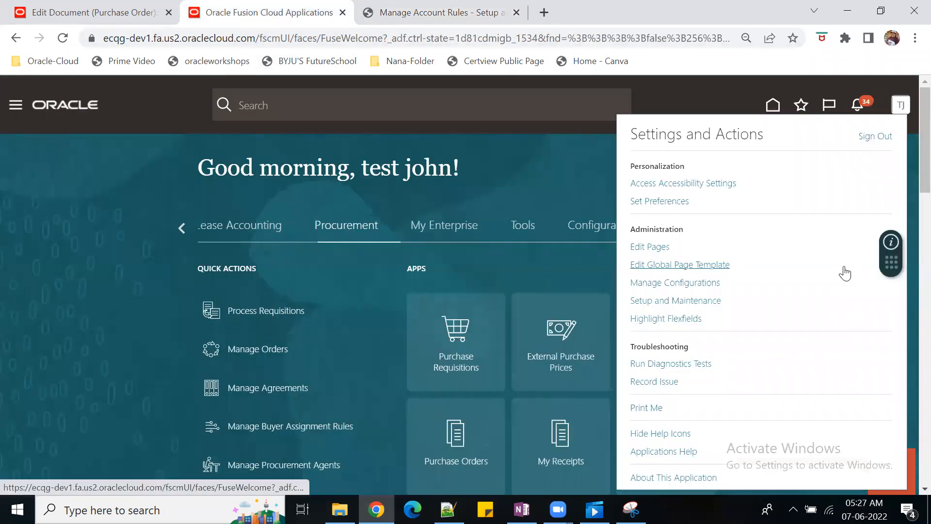
pyautogui.click(676, 301)
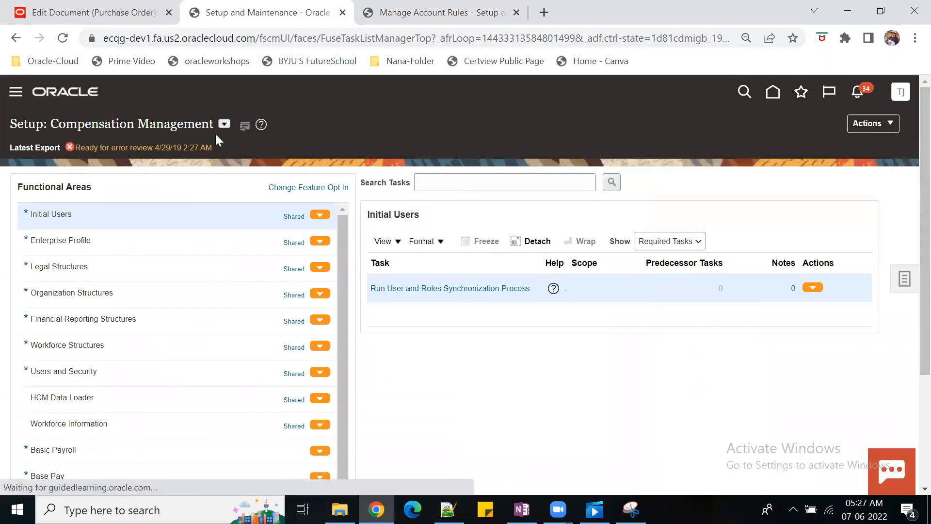
pyautogui.click(224, 123)
pyautogui.click(297, 253)
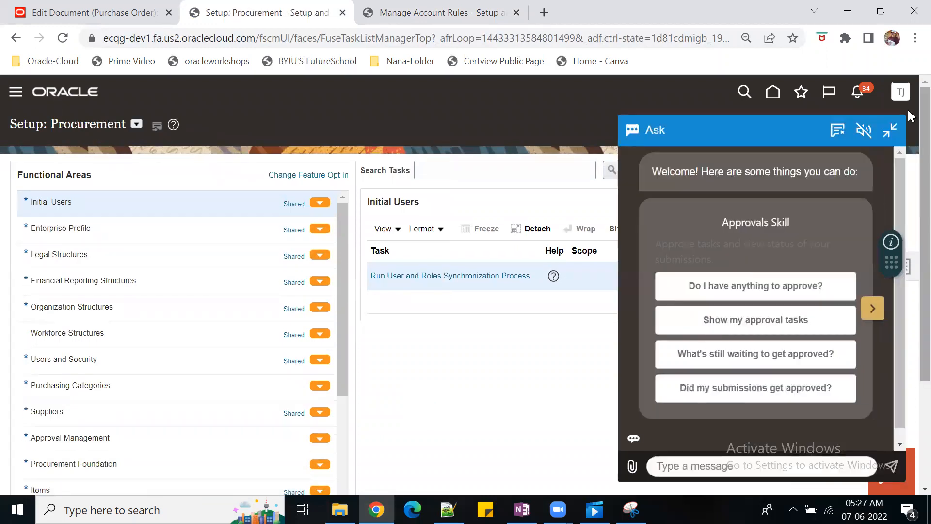
pyautogui.click(892, 132)
# - Open Manage Account Rules from the Procurement Transaction Account Rules tasks and collapse the chat assistant
pyautogui.scroll(-3, 155, 444)
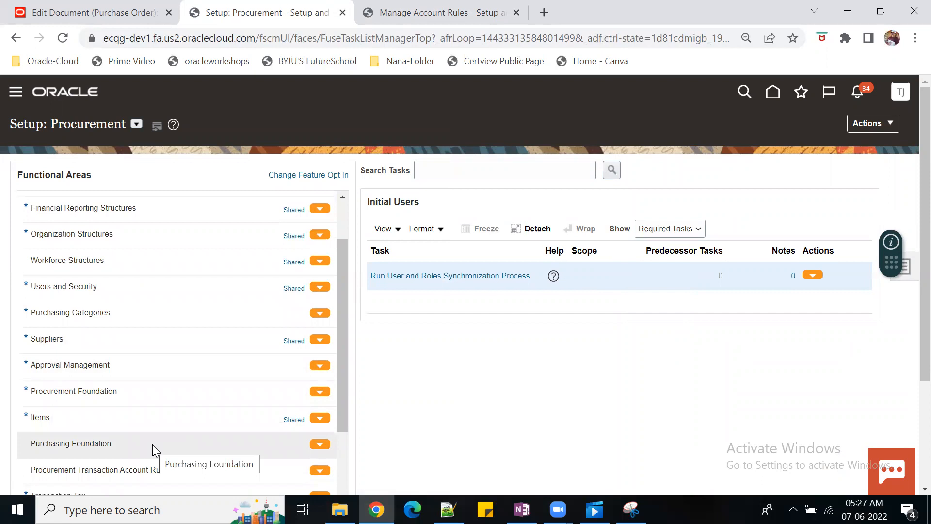
pyautogui.click(145, 469)
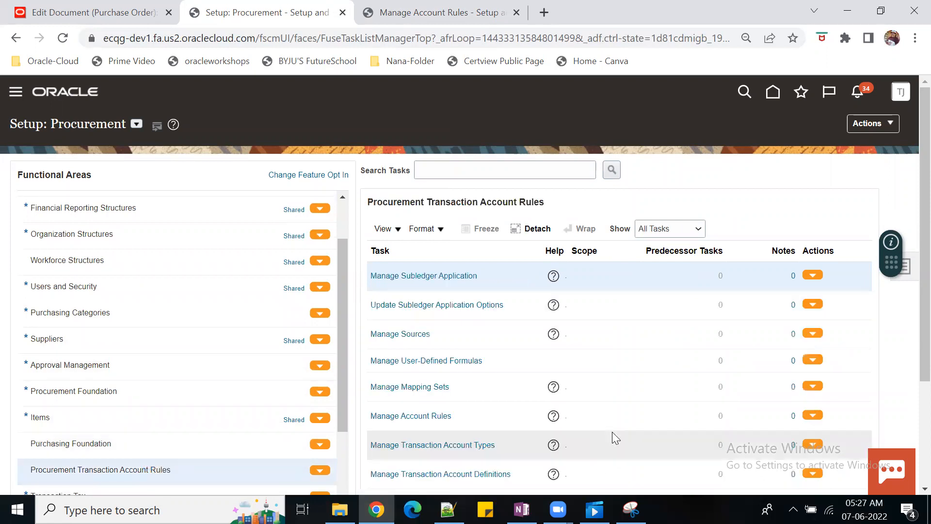
pyautogui.click(424, 417)
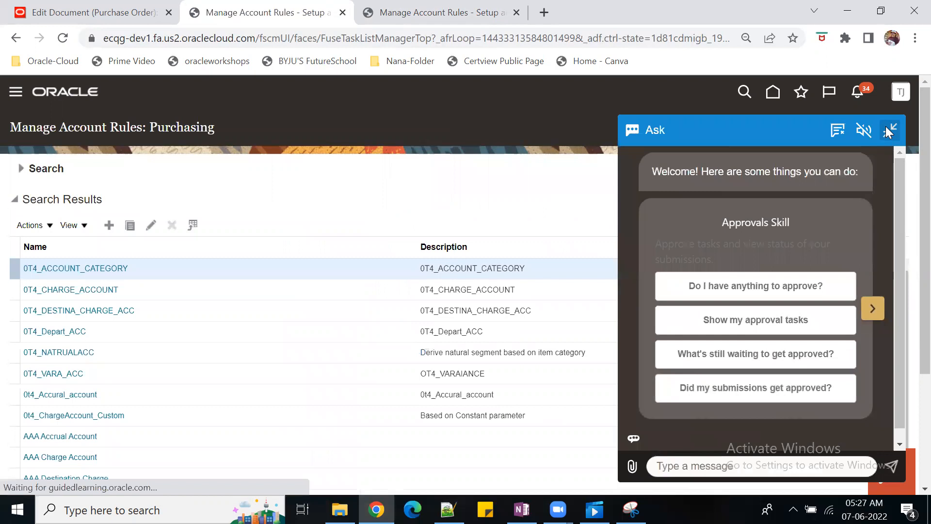
pyautogui.click(889, 130)
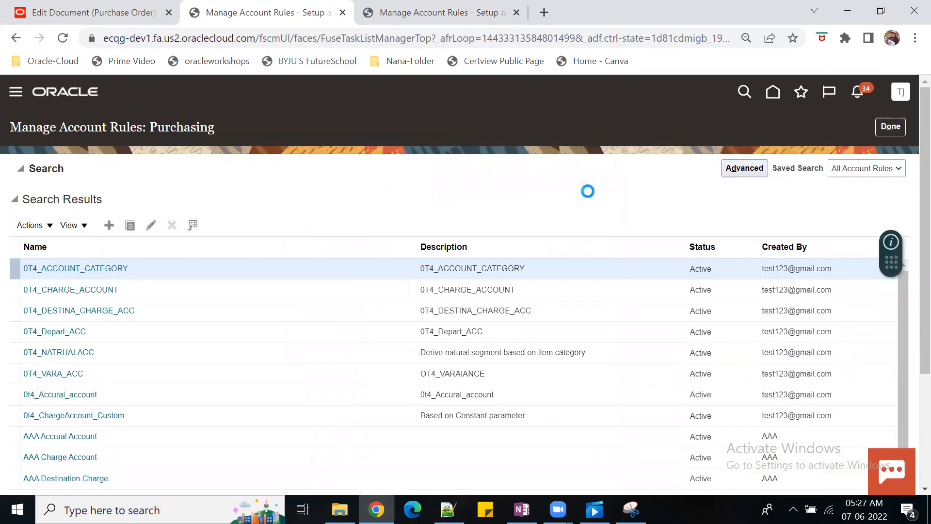
# - Search the account rules with Created by Application set to Yes
pyautogui.click(787, 219)
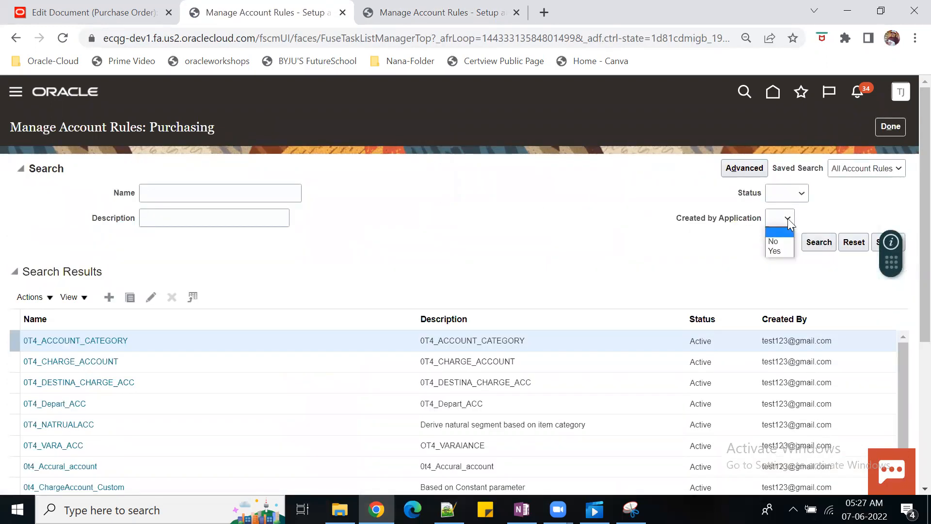
pyautogui.click(778, 252)
pyautogui.click(819, 243)
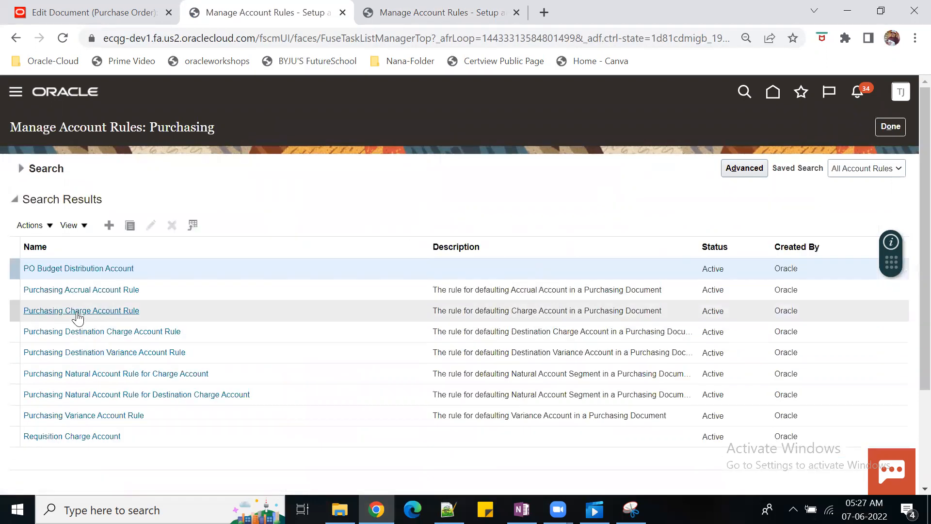
# - Open the predefined Purchasing Charge Account Rule, examine its full list of prioritized sources, and close it
pyautogui.click(76, 312)
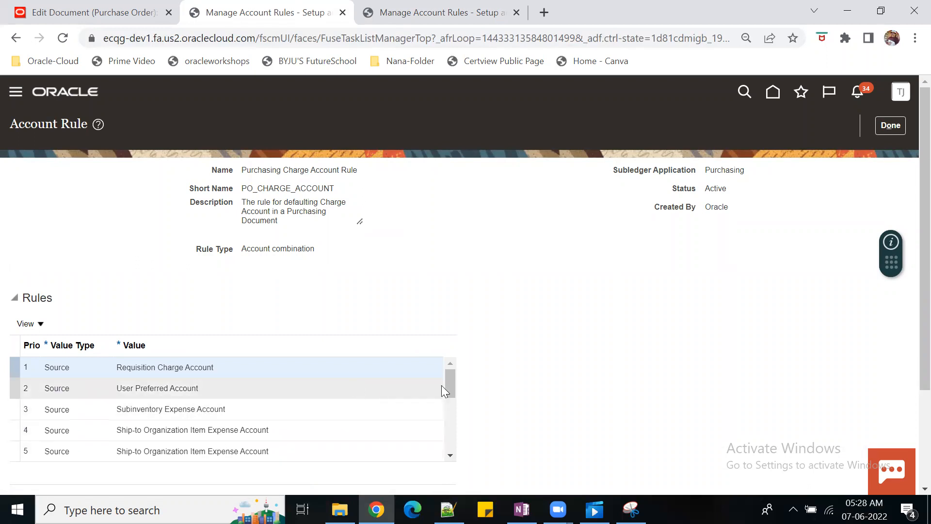
pyautogui.moveTo(452, 377); pyautogui.dragTo(464, 359)
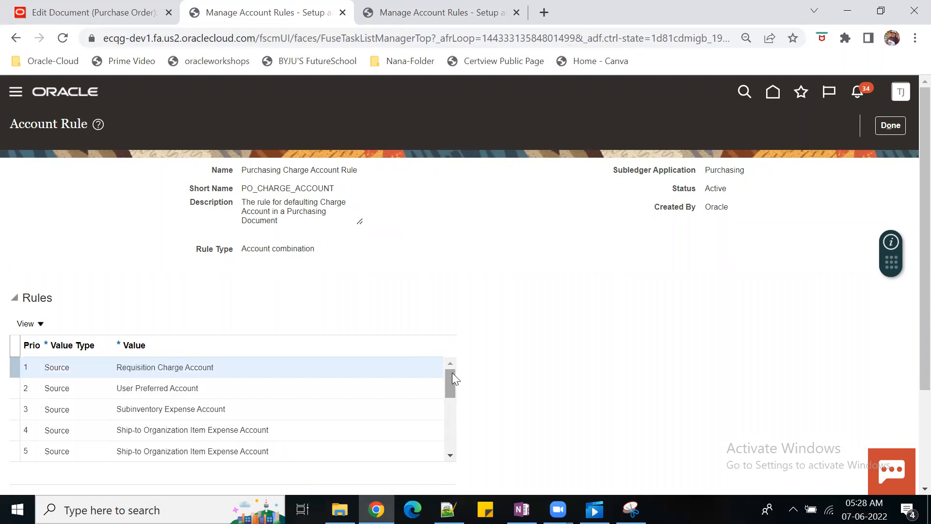
pyautogui.moveTo(452, 374); pyautogui.dragTo(451, 445)
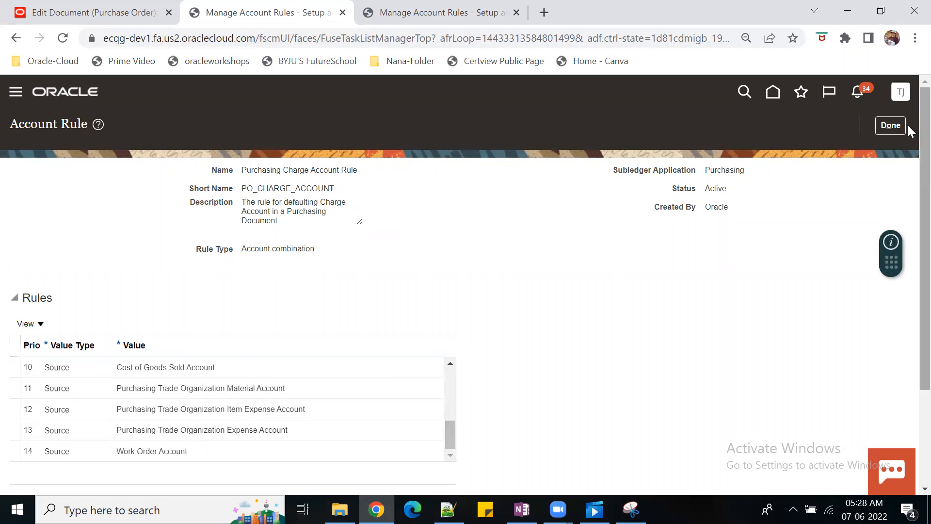
pyautogui.click(891, 125)
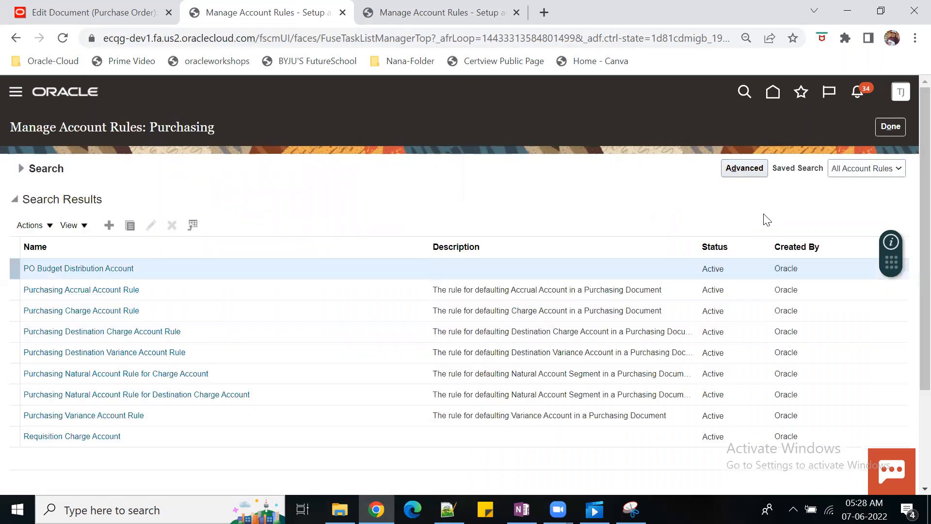
# - Finish this tab's Manage Account Rules task to return to the Procurement setup page, collapse the chat assistant and restore the browser window down
pyautogui.click(116, 15)
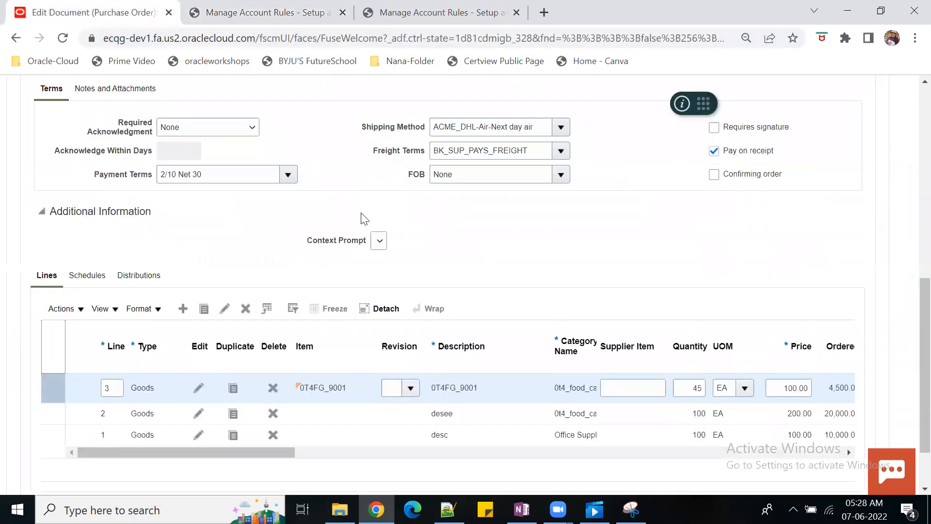
pyautogui.click(266, 14)
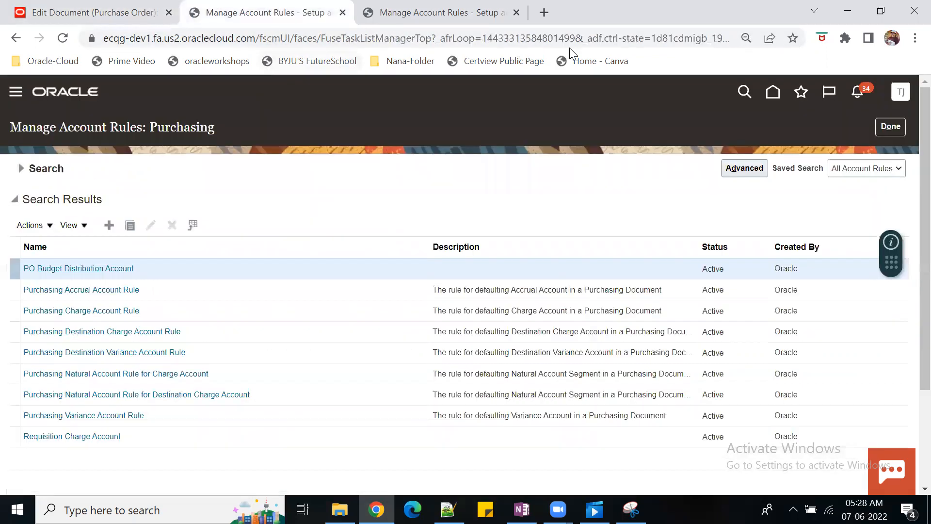
pyautogui.click(883, 129)
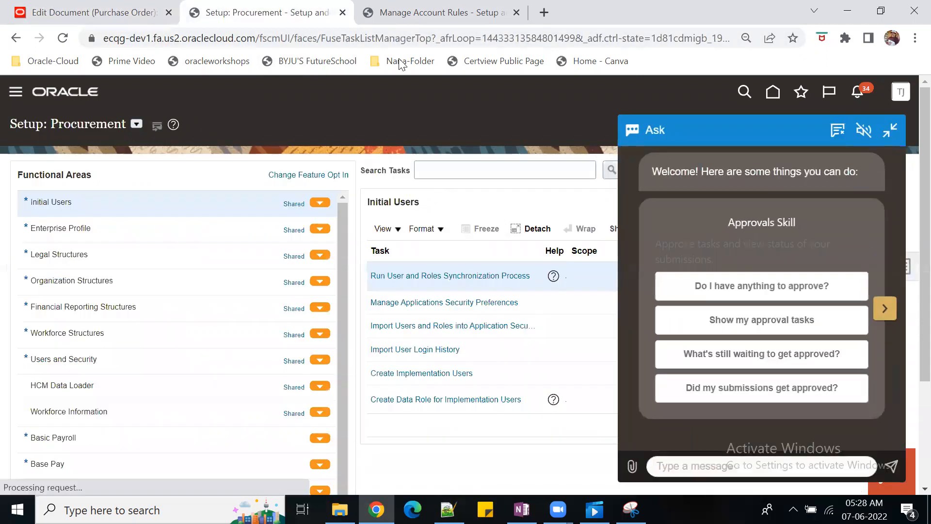
pyautogui.click(890, 130)
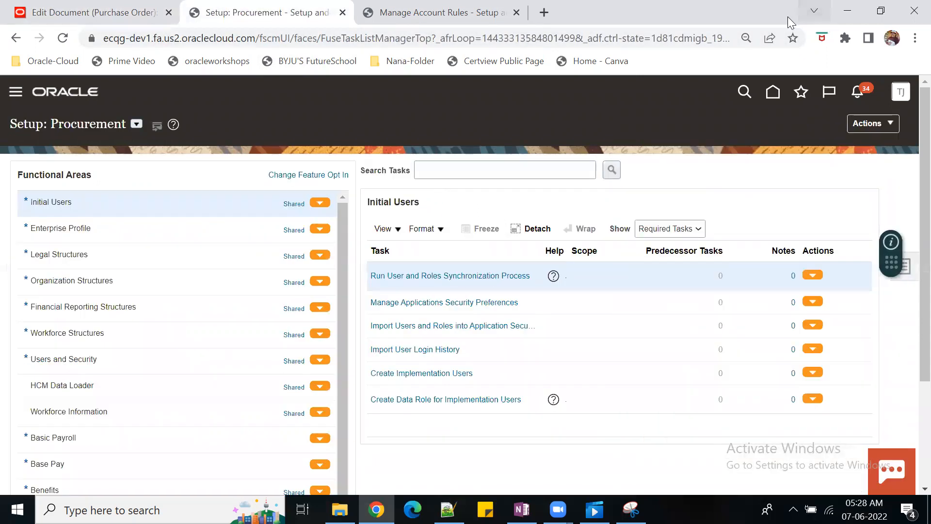
pyautogui.doubleClick(769, 15)
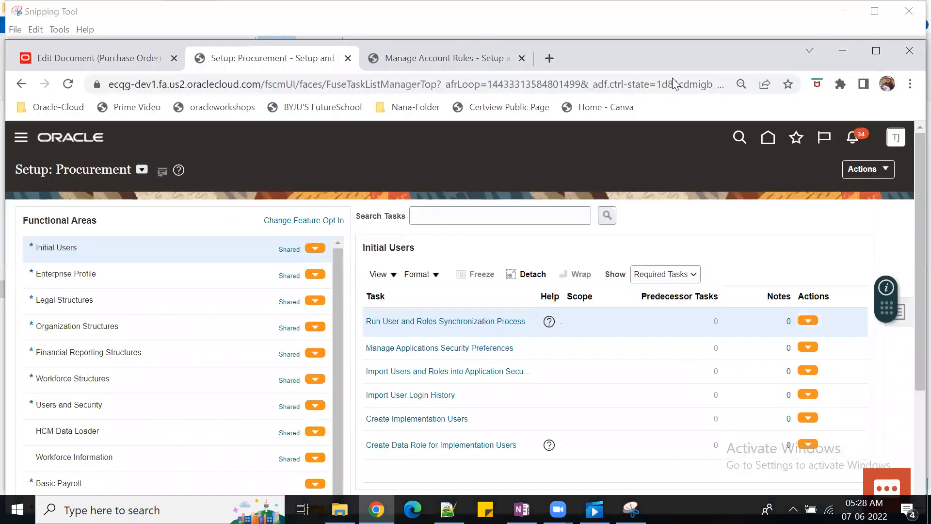
# - Return to the 0T4_CHARGE_ACCOUNT rule's browser tab and examine the full condition text of the Employee Charge Account line
pyautogui.click(413, 64)
pyautogui.scroll(-1, 469, 318)
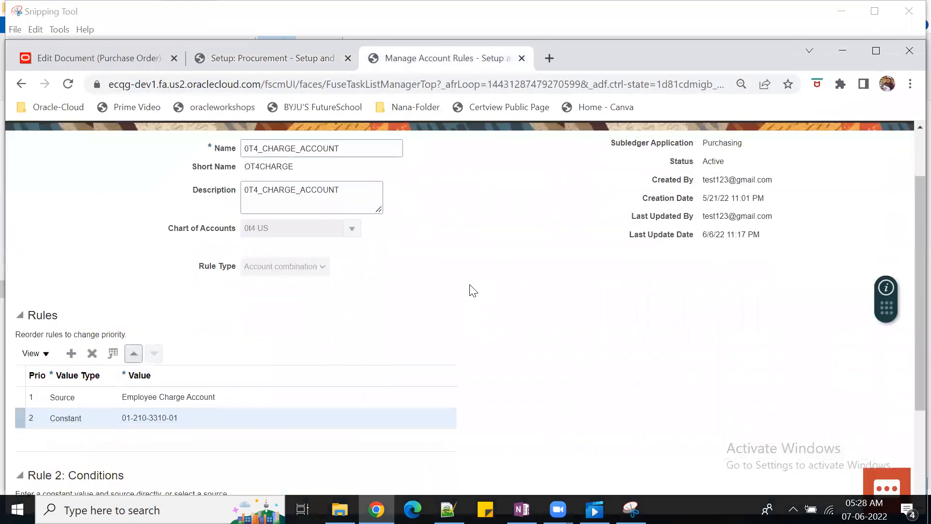
pyautogui.click(251, 396)
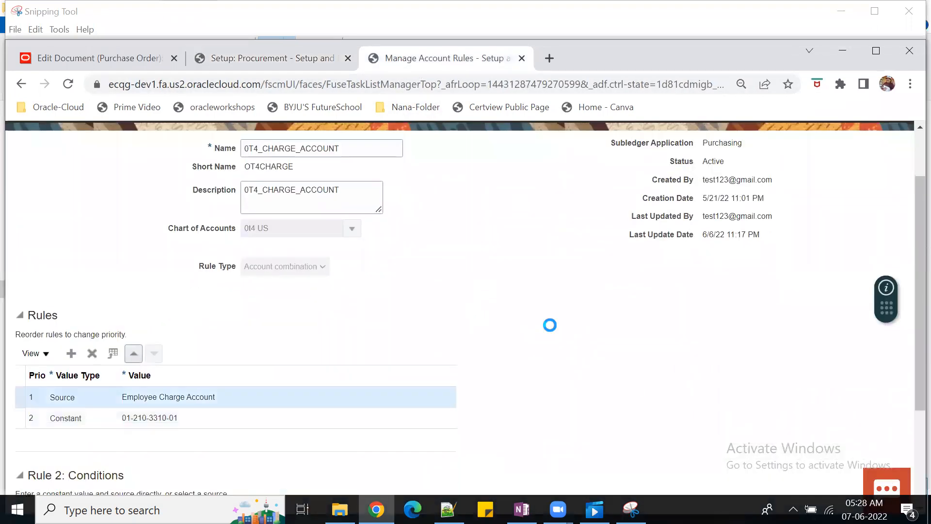
pyautogui.scroll(-4, 552, 330)
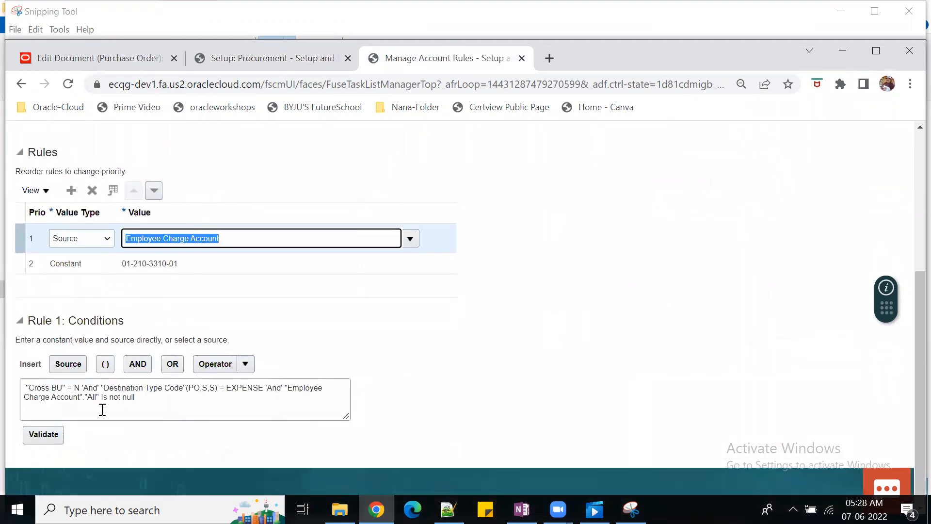
pyautogui.moveTo(143, 401); pyautogui.dragTo(19, 394)
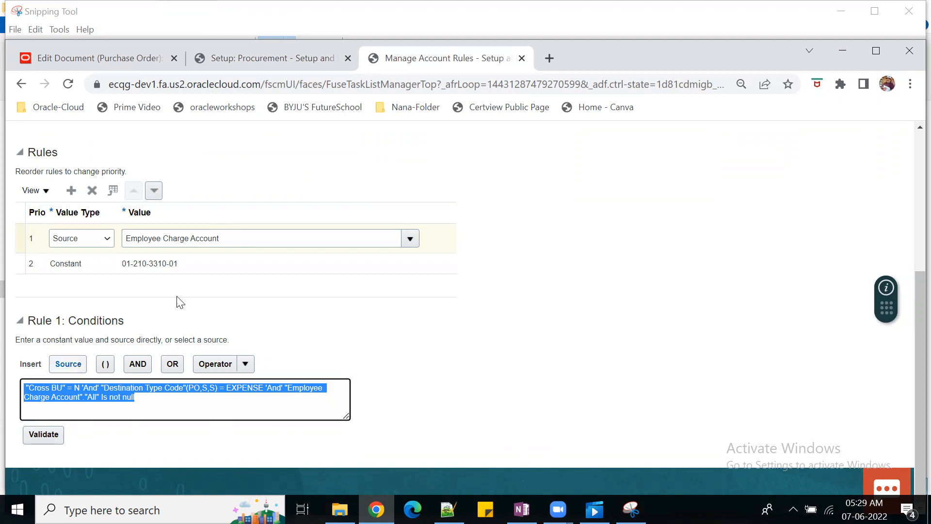
# - Display the conditions of the Constant line and save the 0T4_CHARGE_ACCOUNT rule
pyautogui.click(197, 265)
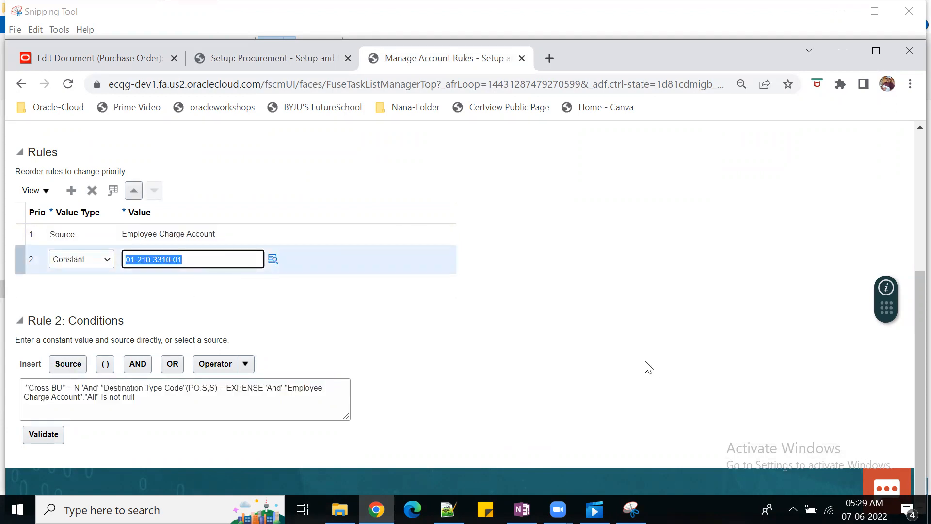
pyautogui.scroll(5, 653, 357)
pyautogui.click(658, 171)
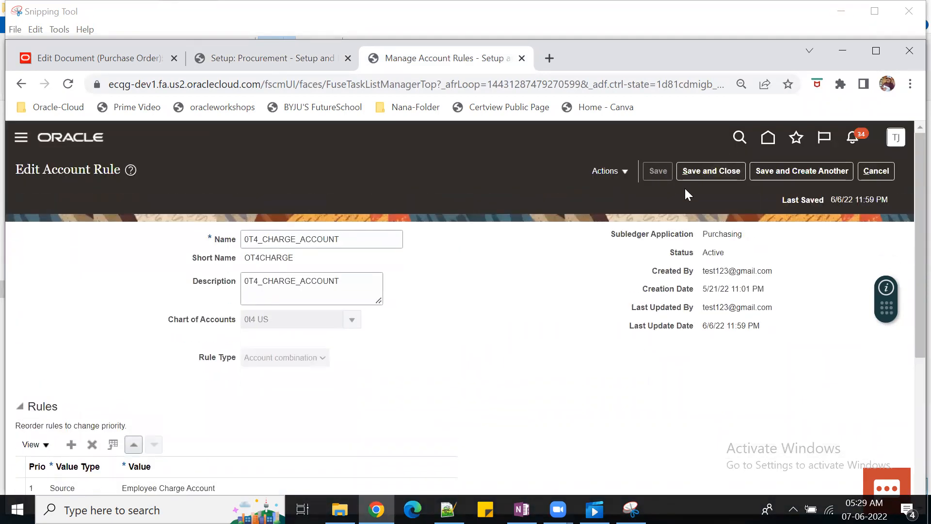
# - Save and close the 0T4_CHARGE_ACCOUNT rule, and finish the Manage Account Rules task to return to setup
pyautogui.click(705, 170)
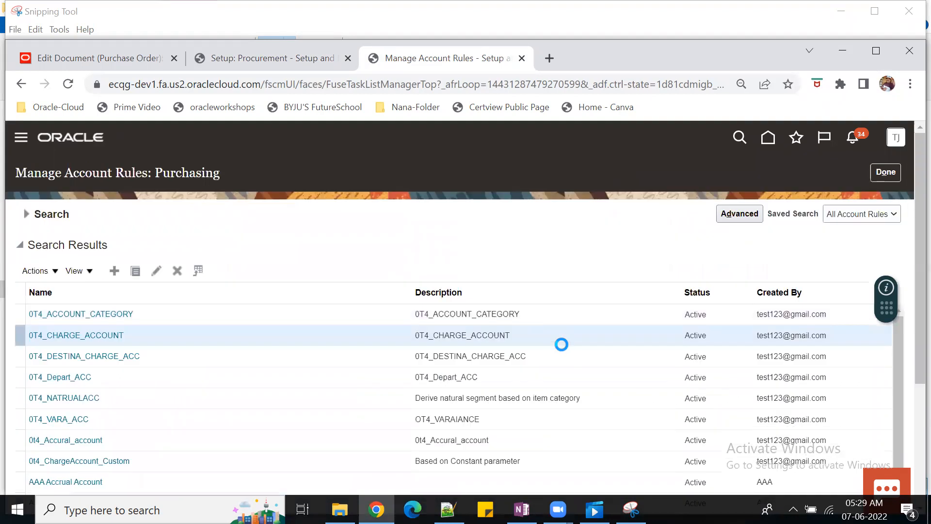
pyautogui.click(871, 58)
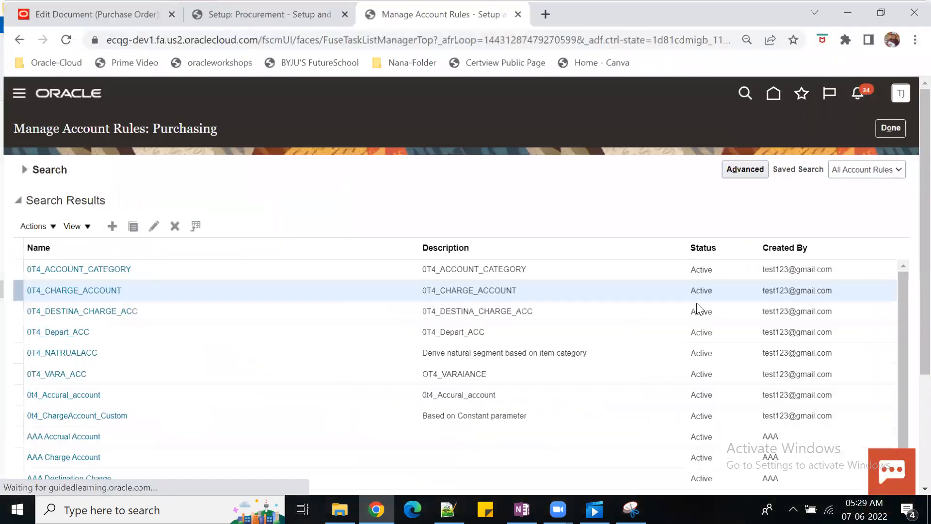
pyautogui.click(893, 128)
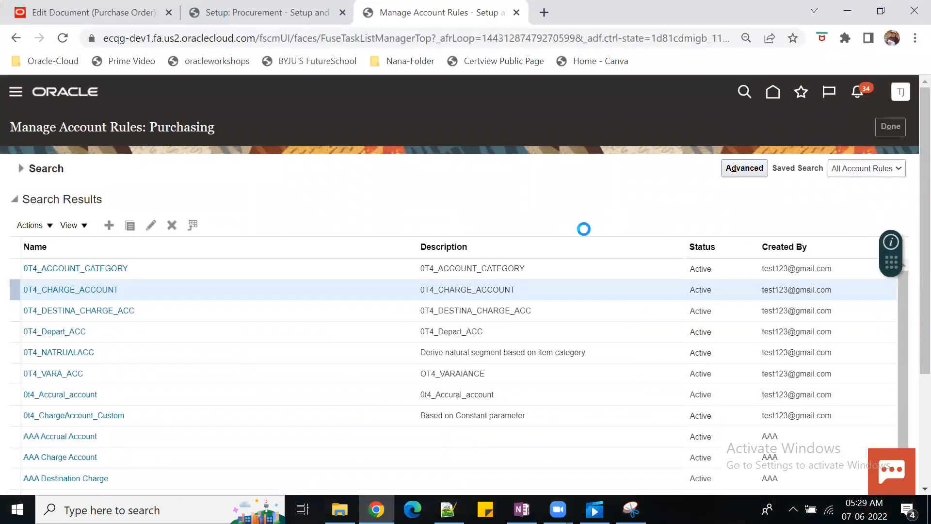
pyautogui.click(894, 130)
# - Switch the setup offering to Order Management and back to Procurement to reload its functional areas, and collapse the chat assistant
pyautogui.click(136, 124)
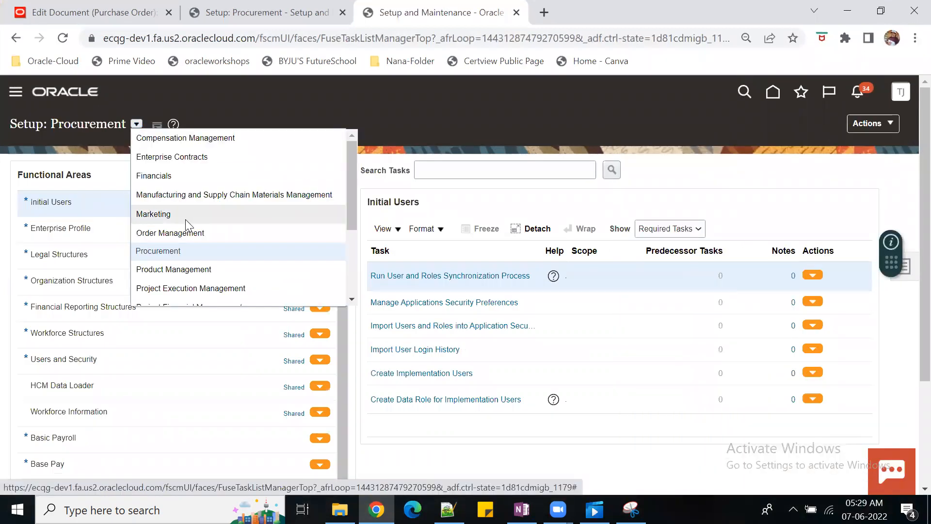
pyautogui.click(175, 233)
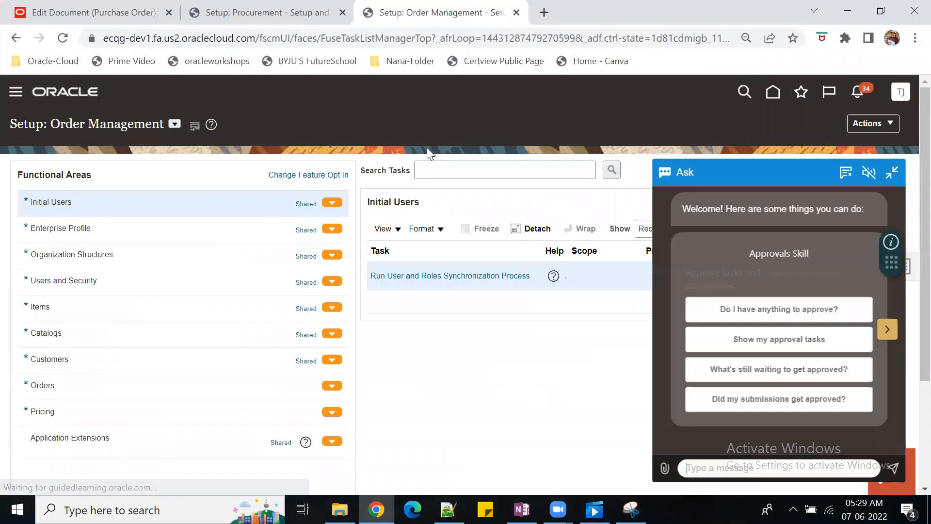
pyautogui.click(175, 125)
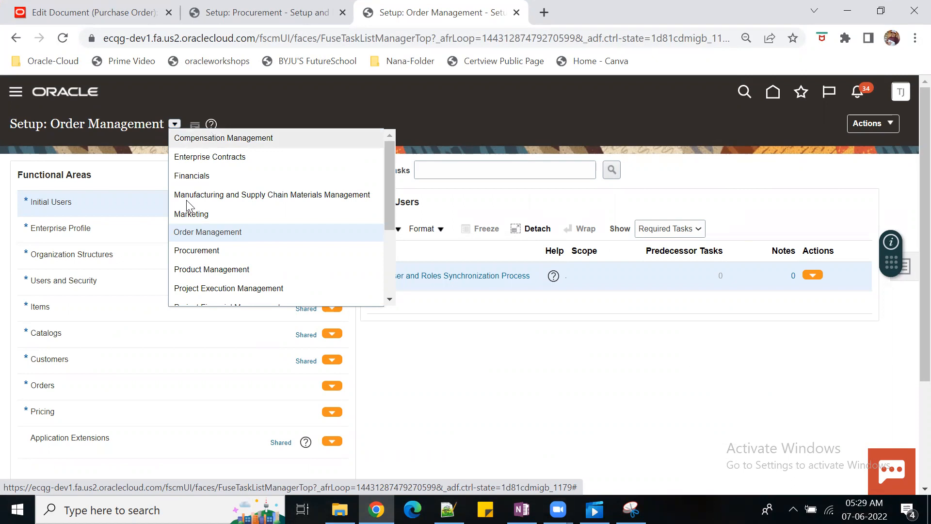
pyautogui.click(187, 250)
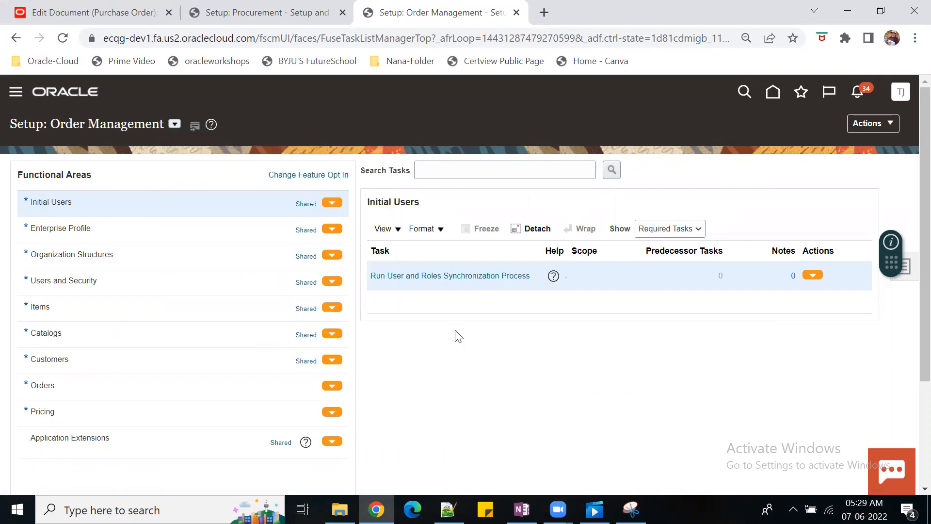
pyautogui.click(894, 132)
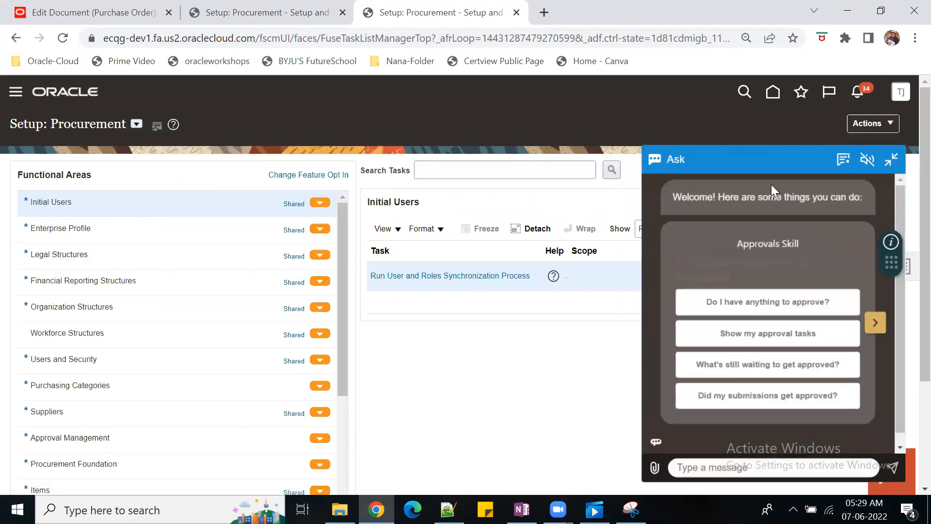
# - Open the Manage Transaction Account Definitions task of the Procurement Transaction Account Rules functional area and collapse the chat assistant
pyautogui.scroll(-3, 145, 433)
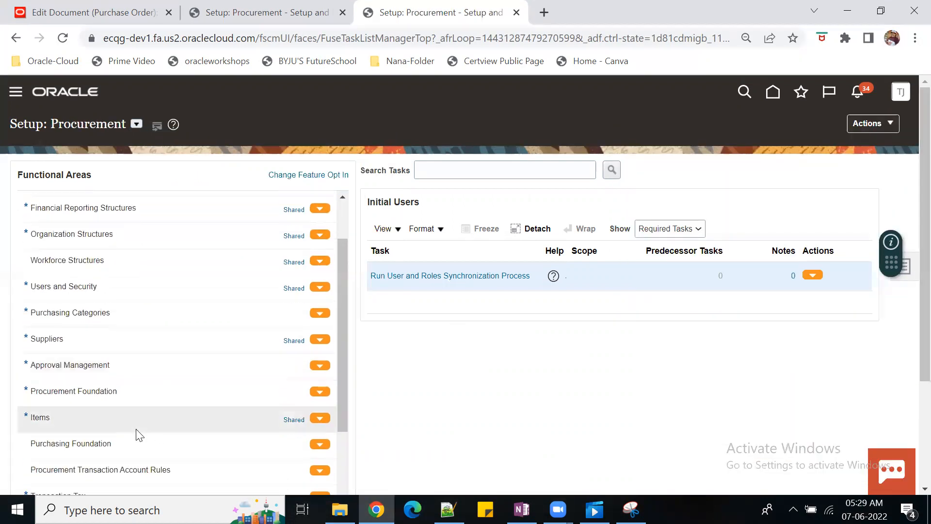
pyautogui.click(133, 469)
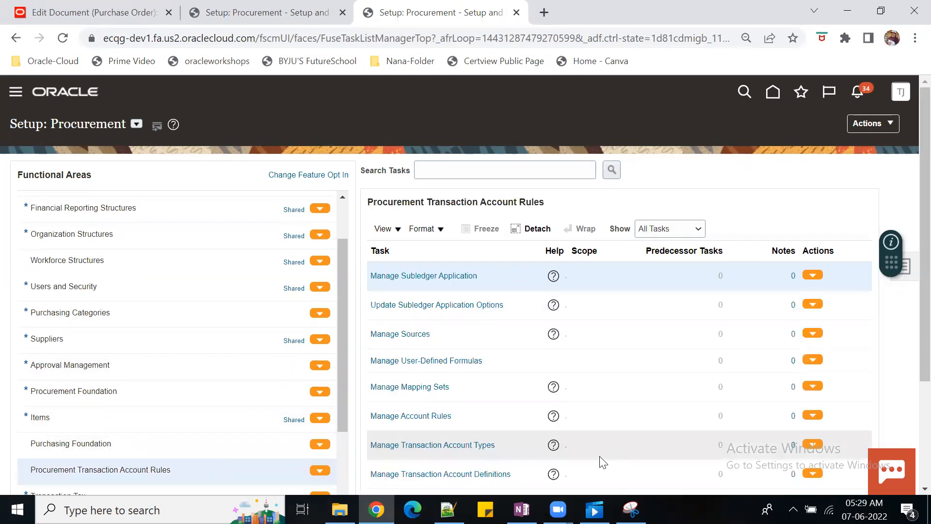
pyautogui.click(472, 476)
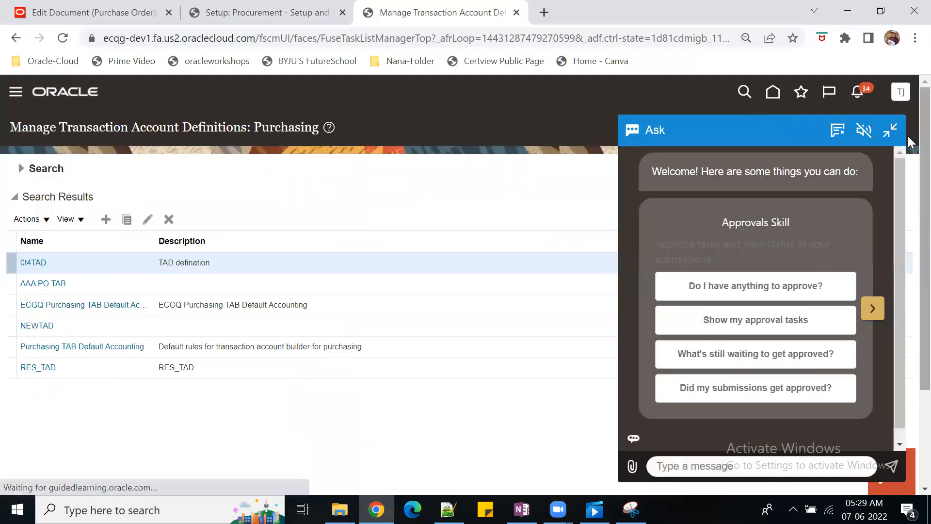
pyautogui.click(881, 131)
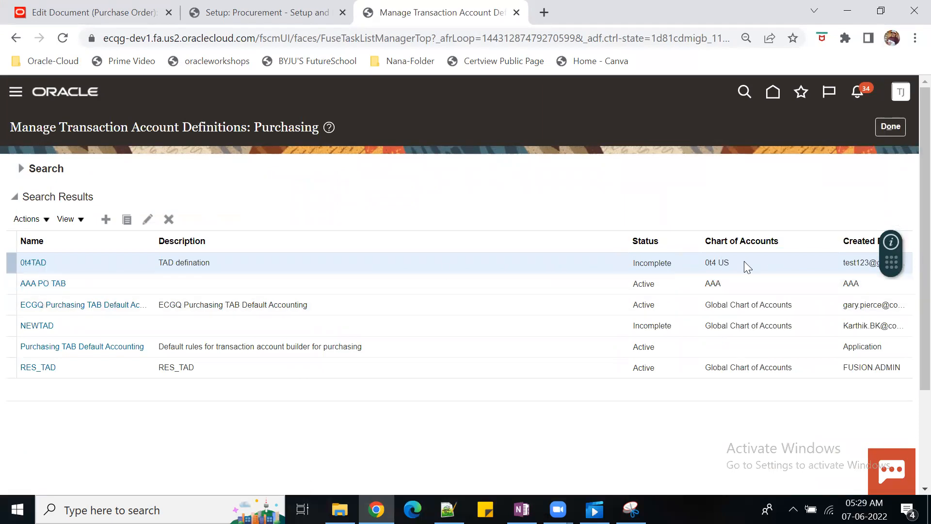
# - Save and activate the 0t4TAD transaction account definition, and finish the Manage Transaction Account Definitions task
pyautogui.click(29, 264)
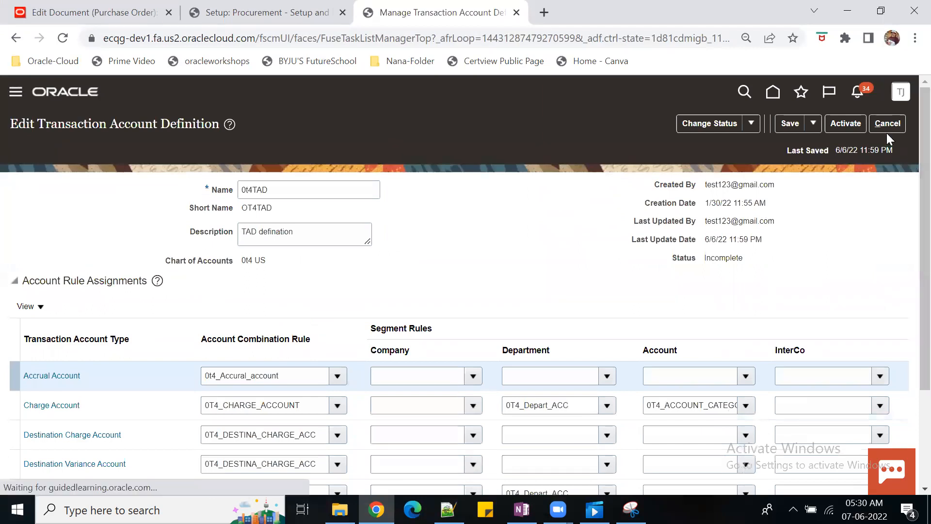
pyautogui.click(789, 123)
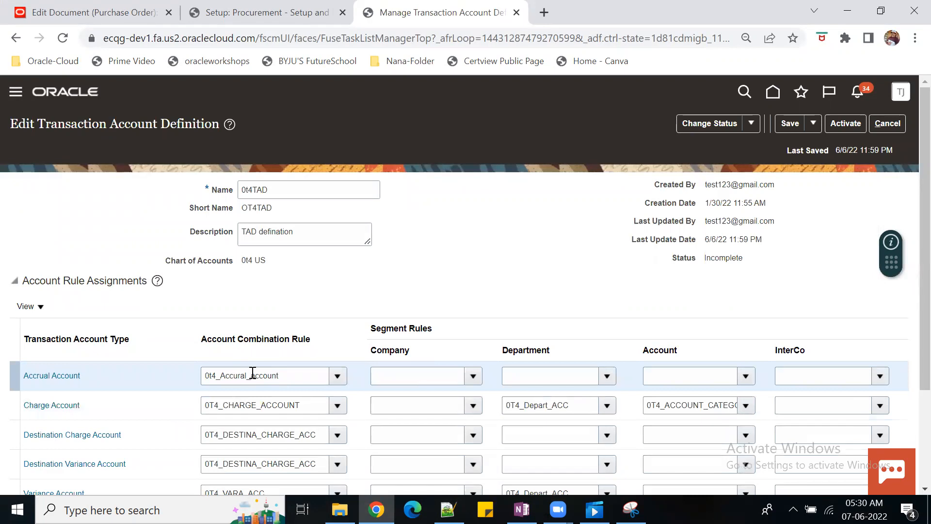
pyautogui.click(846, 125)
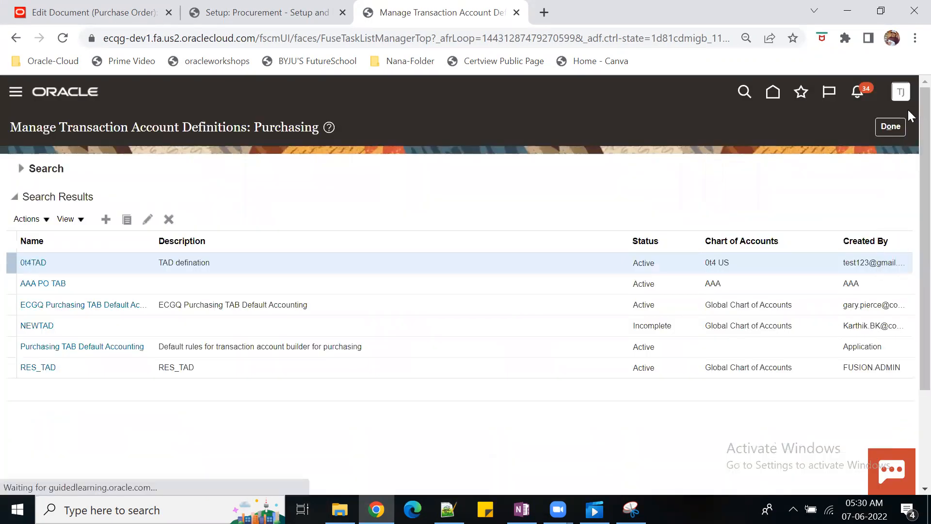
pyautogui.click(898, 125)
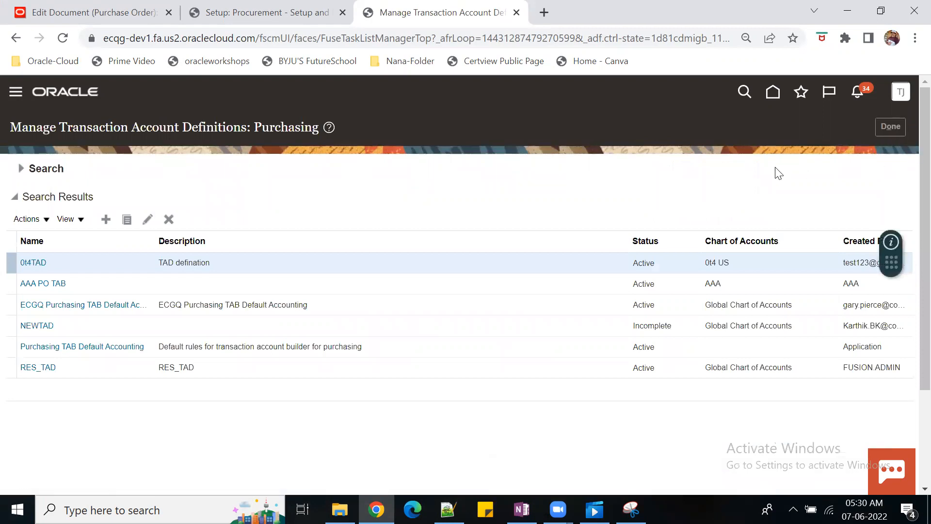
pyautogui.click(893, 132)
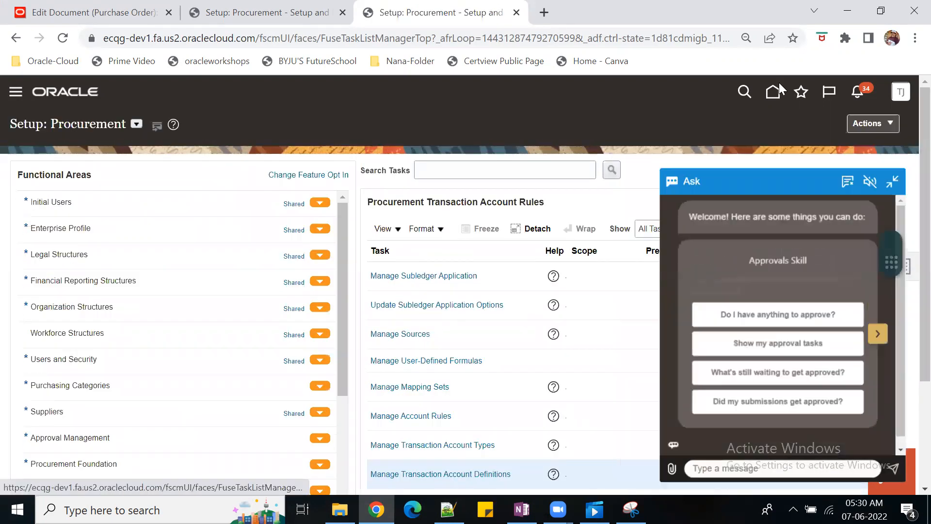
# - Go to Purchase Requisitions from the home page and start a noncatalog request
pyautogui.click(773, 97)
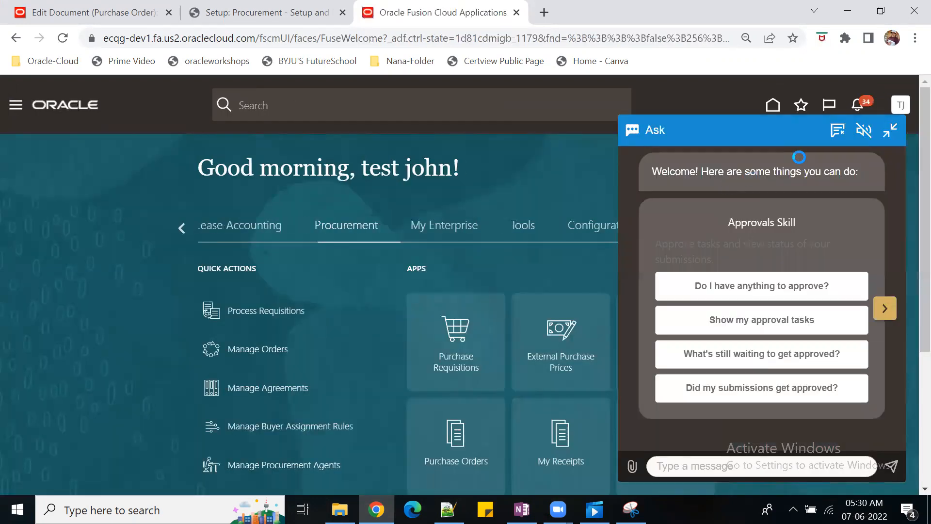
pyautogui.click(890, 130)
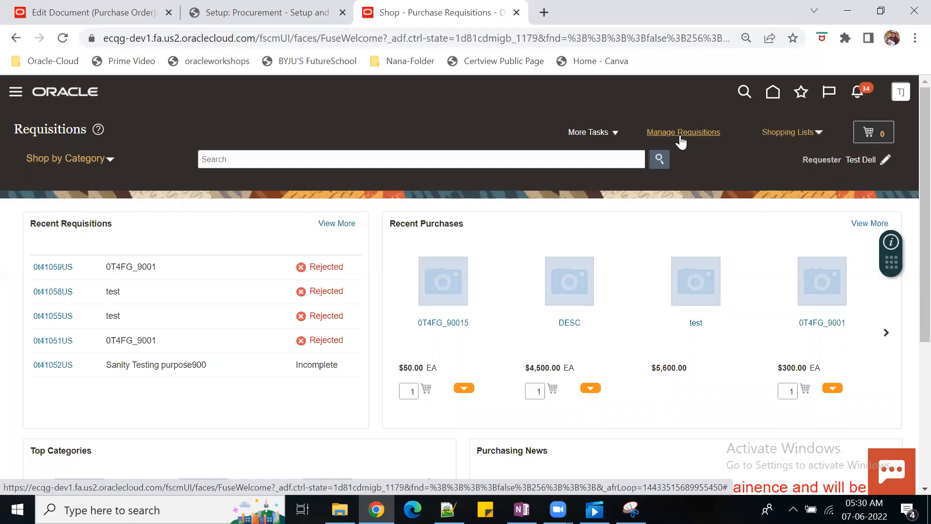
pyautogui.click(613, 132)
pyautogui.click(626, 174)
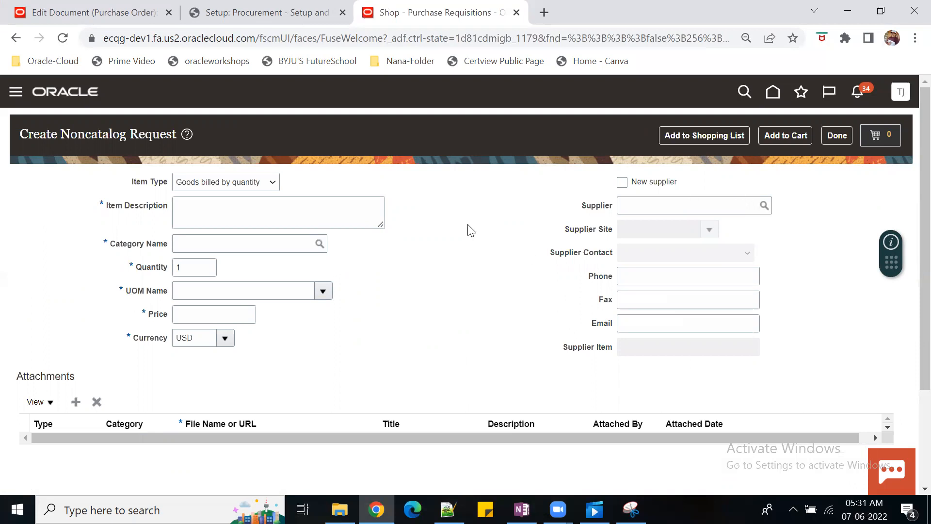
# - Enter the item description "test", the category Office Supplies and a quantity of 10 for the noncatalog request
pyautogui.click(294, 213)
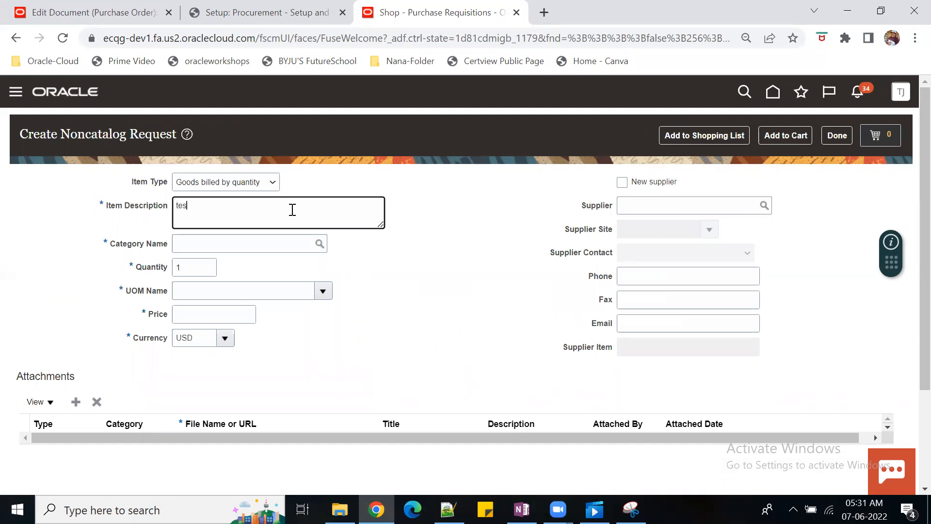
pyautogui.press('Tab')
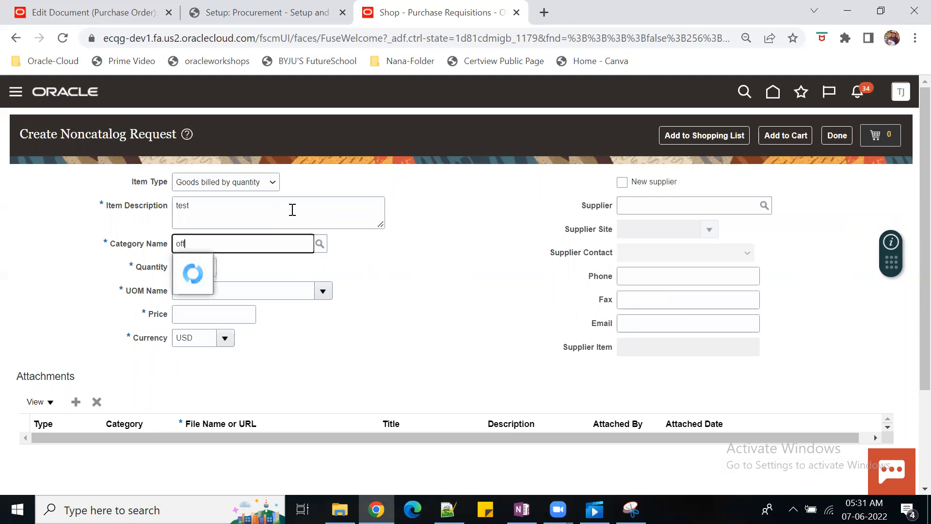
pyautogui.write('off')
pyautogui.click(262, 264)
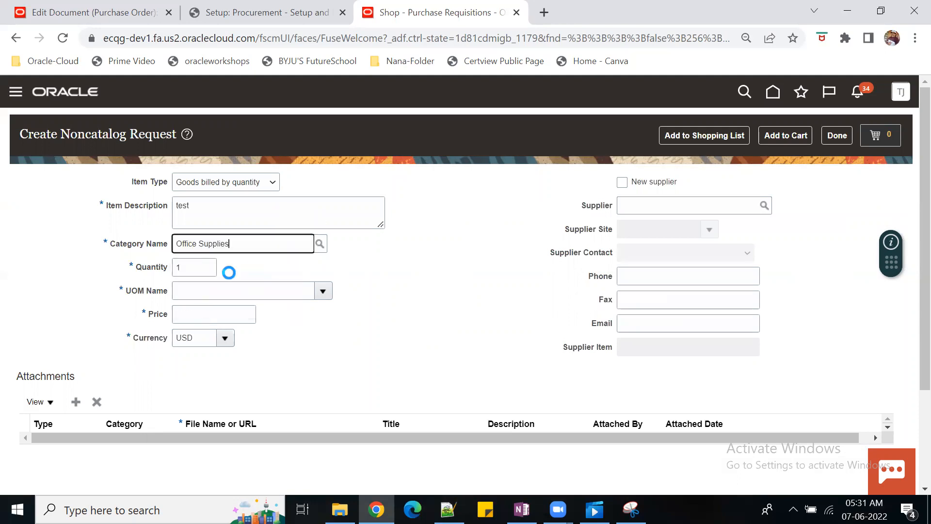
pyautogui.click(189, 268)
pyautogui.write('0')
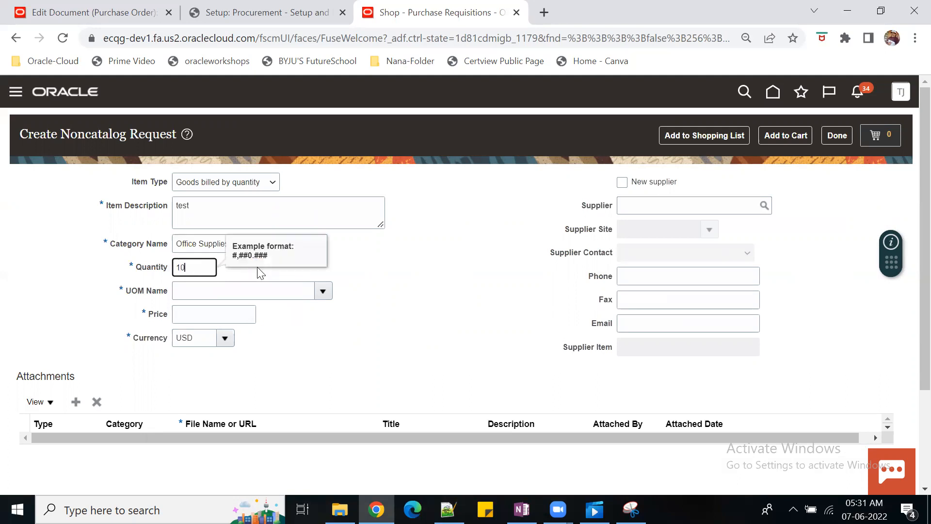
pyautogui.press('Tab')
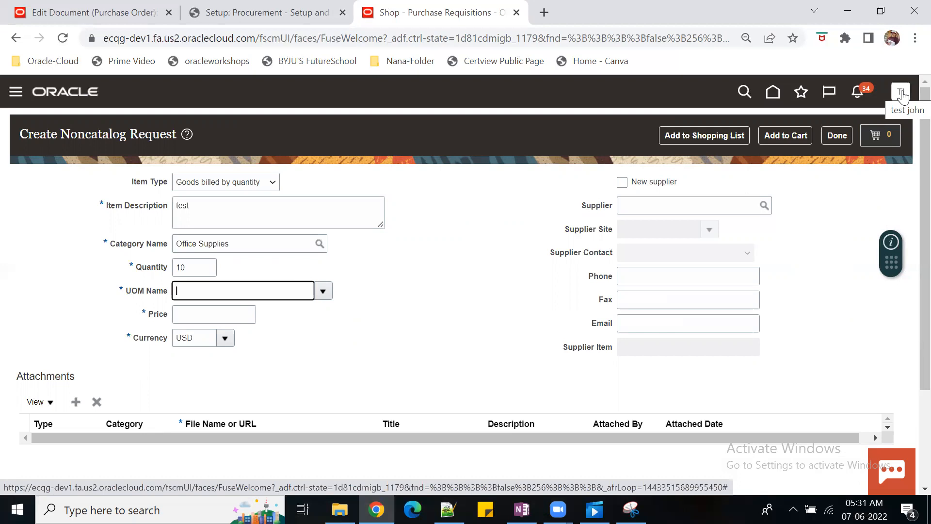
# - Set the noncatalog request's unit of measure to EA and its price to 1,000
pyautogui.write('EA')
pyautogui.press('Tab')
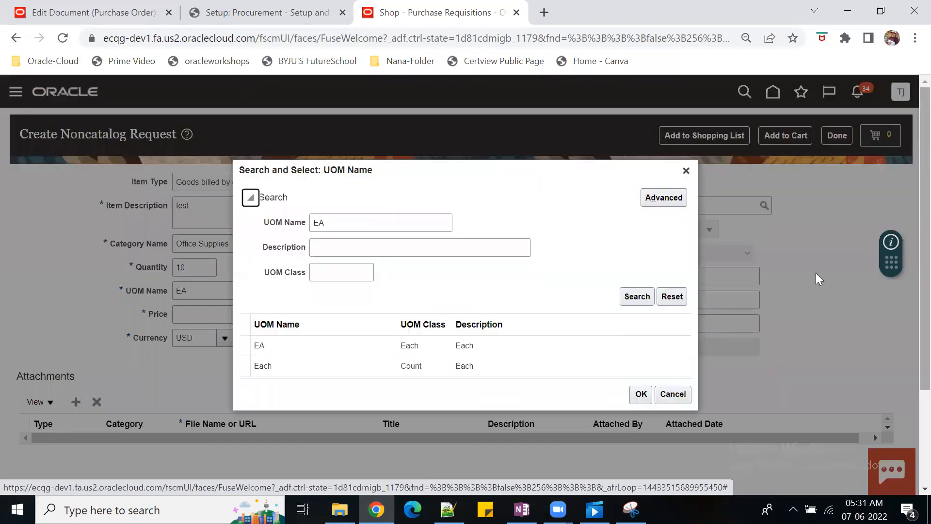
pyautogui.click(641, 394)
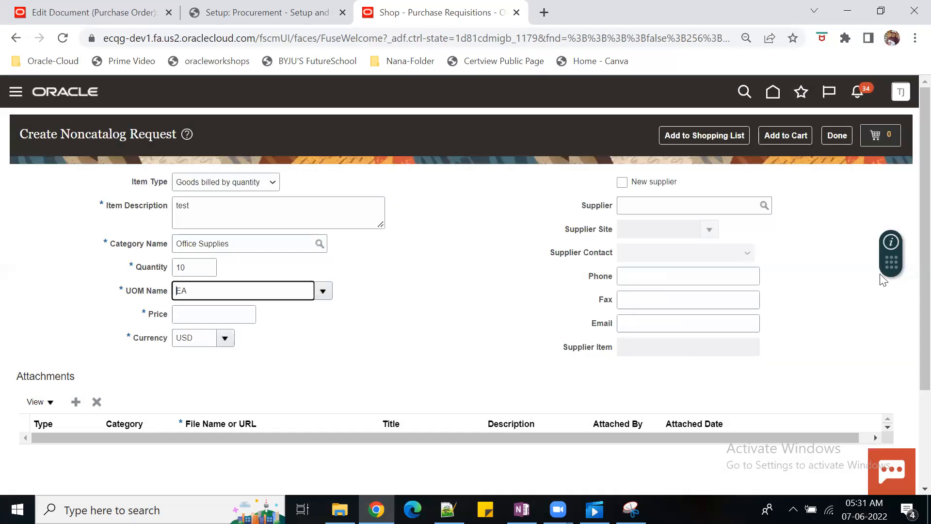
pyautogui.click(224, 307)
pyautogui.write('1,000')
pyautogui.press('Tab')
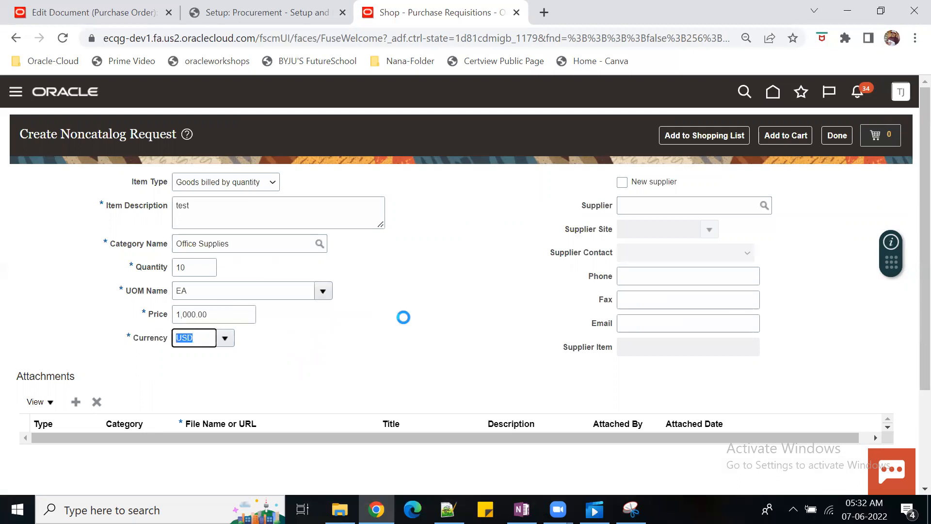
# - Leave the shopping list dialog without saving, add the noncatalog item to the cart and display the cart contents
pyautogui.click(720, 134)
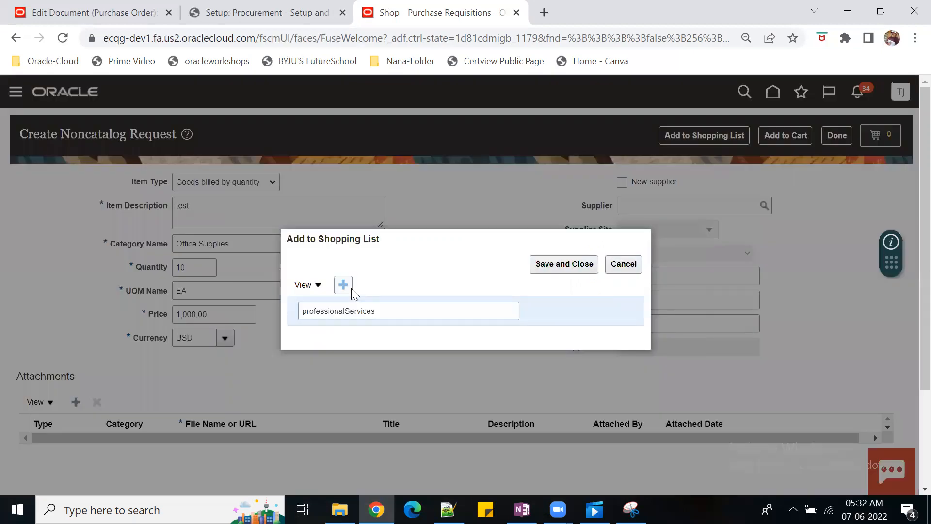
pyautogui.click(623, 265)
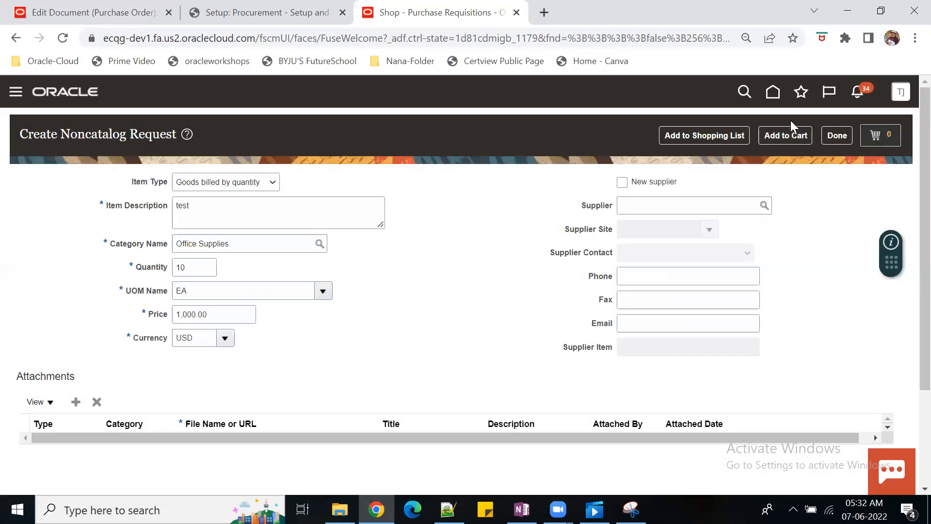
pyautogui.click(787, 128)
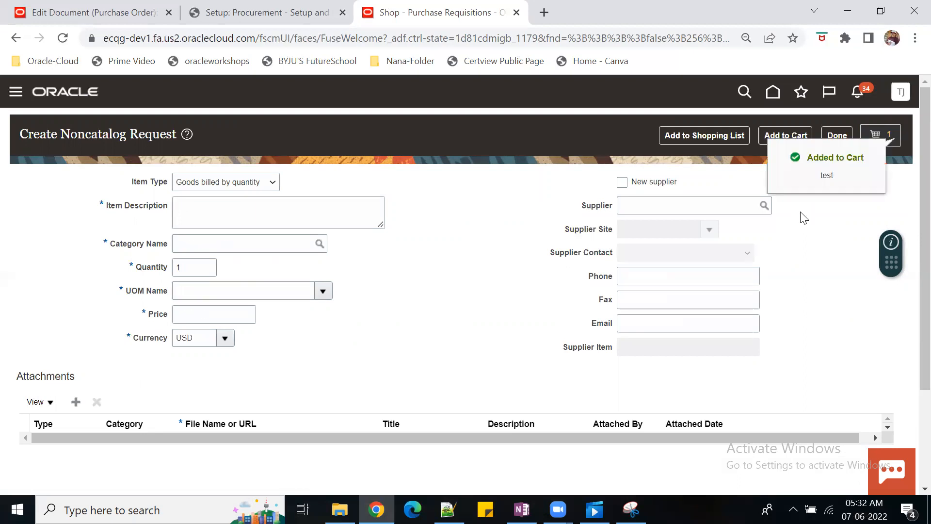
pyautogui.click(815, 196)
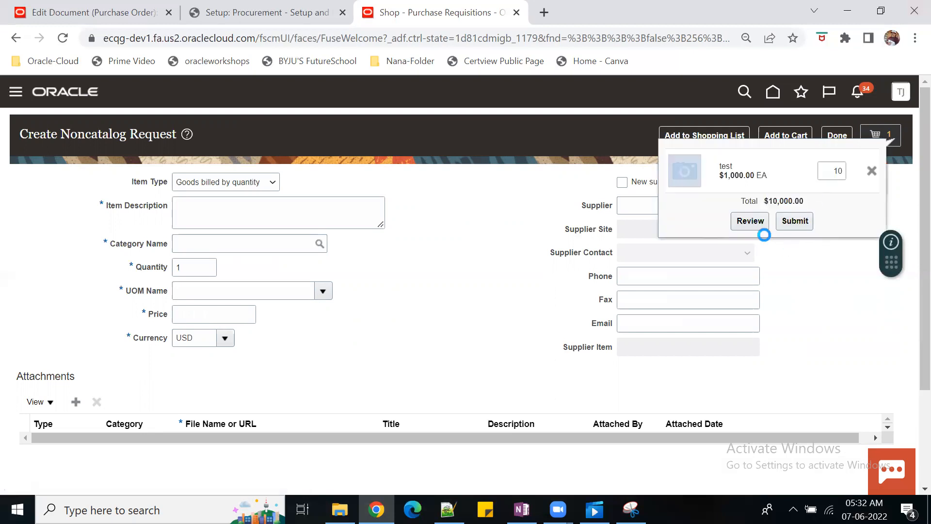
# - Review the cart's requisition, examine the charge account in line 1's billing details, and switch to the Procurement setup browser tab
pyautogui.click(751, 222)
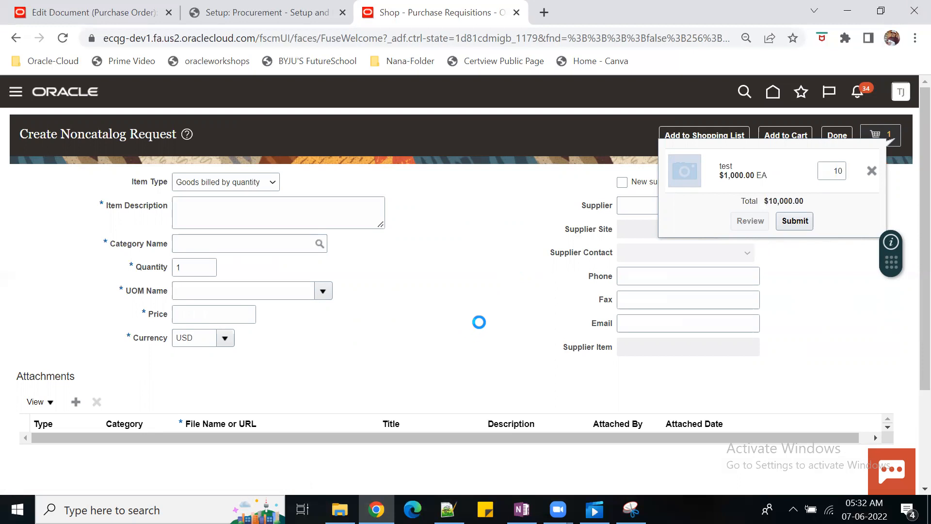
pyautogui.scroll(-6, 499, 333)
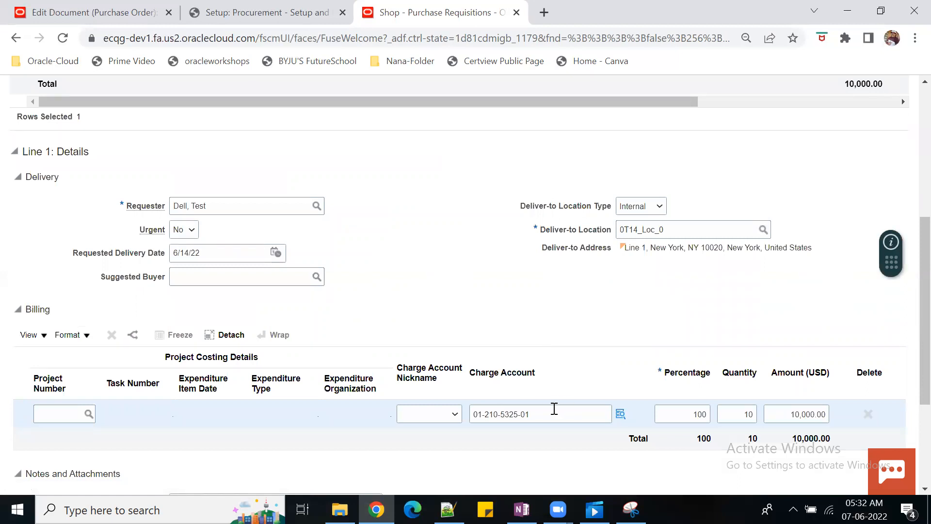
pyautogui.click(264, 12)
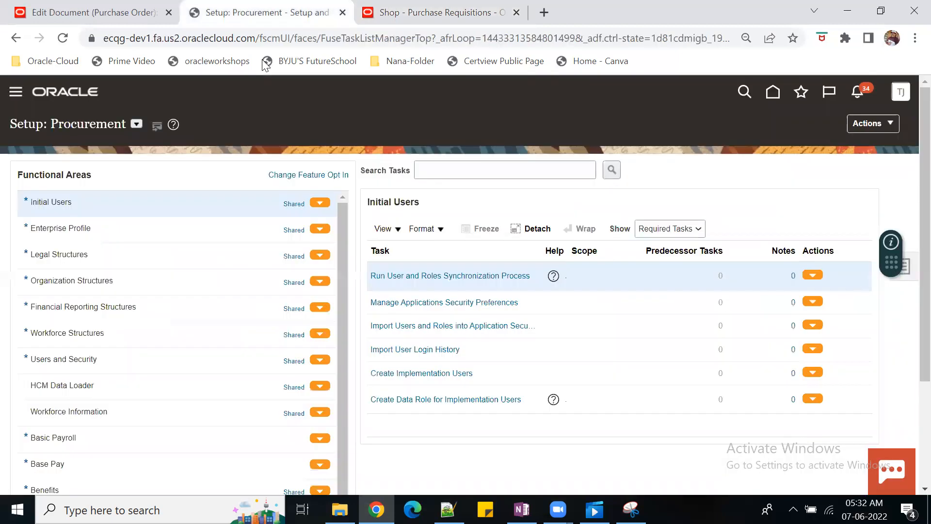
# - Reload the Procurement setup's functional areas by switching to the Order Management setup and back to Procurement, dismissing the chat assistant
pyautogui.click(137, 125)
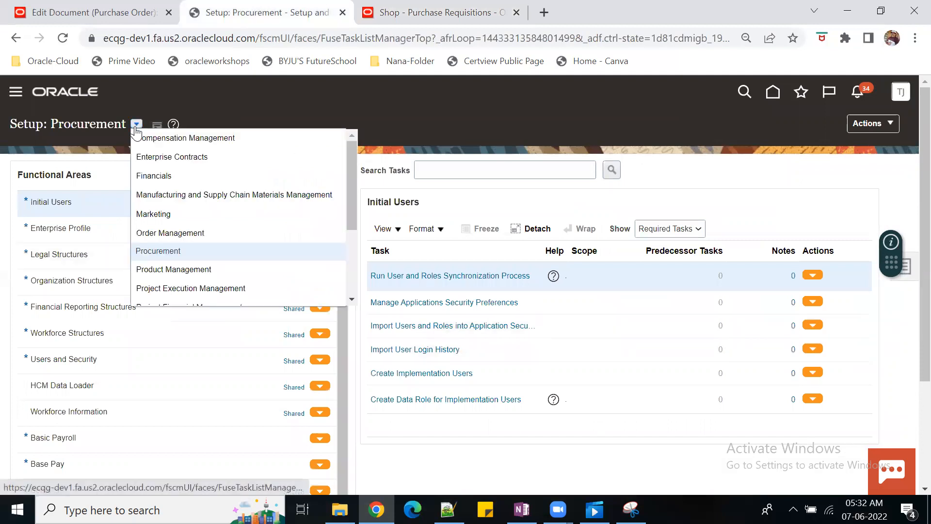
pyautogui.click(195, 235)
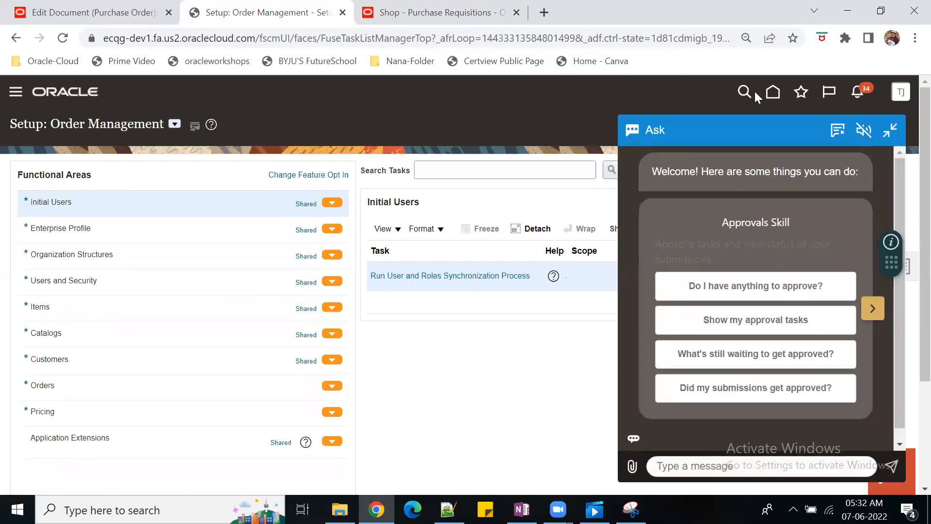
pyautogui.click(891, 152)
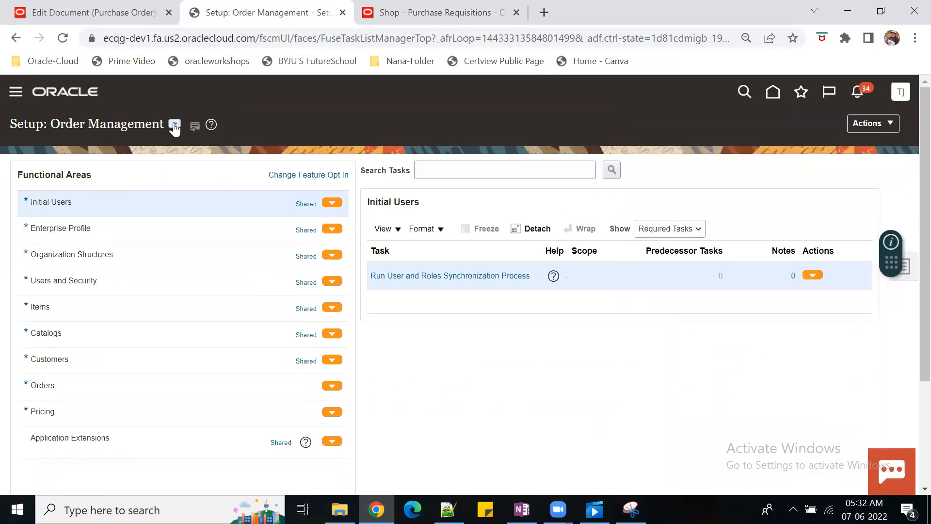
pyautogui.click(175, 124)
pyautogui.click(550, 167)
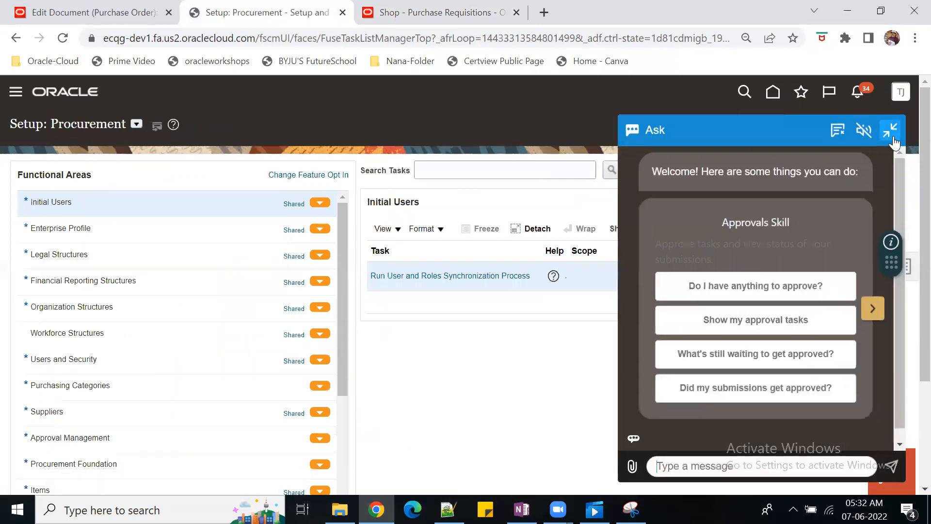
pyautogui.click(893, 138)
# - Open the 0T4_CHARGE_ACCOUNT rule from the account rules task under Procurement Transaction Account Rules
pyautogui.scroll(-2, 125, 458)
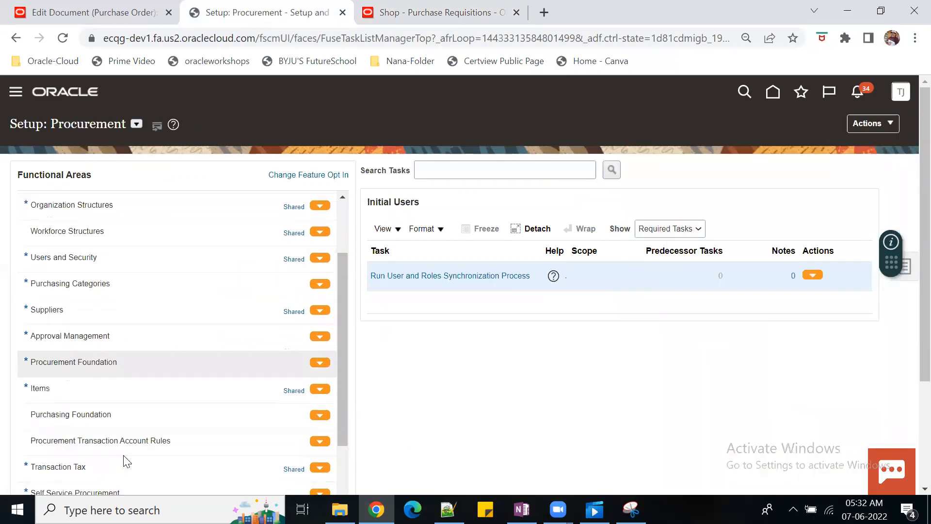
pyautogui.scroll(-1, 125, 458)
pyautogui.click(135, 396)
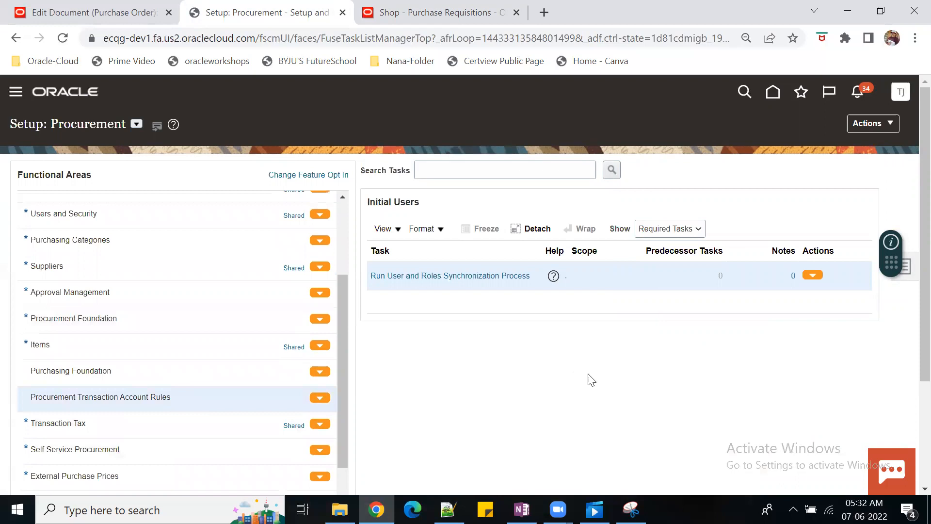
pyautogui.click(413, 416)
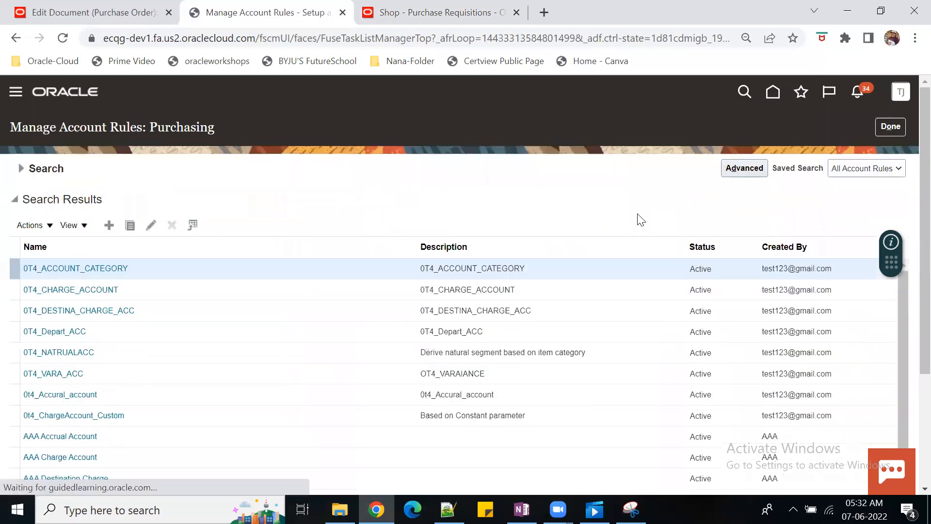
pyautogui.click(889, 132)
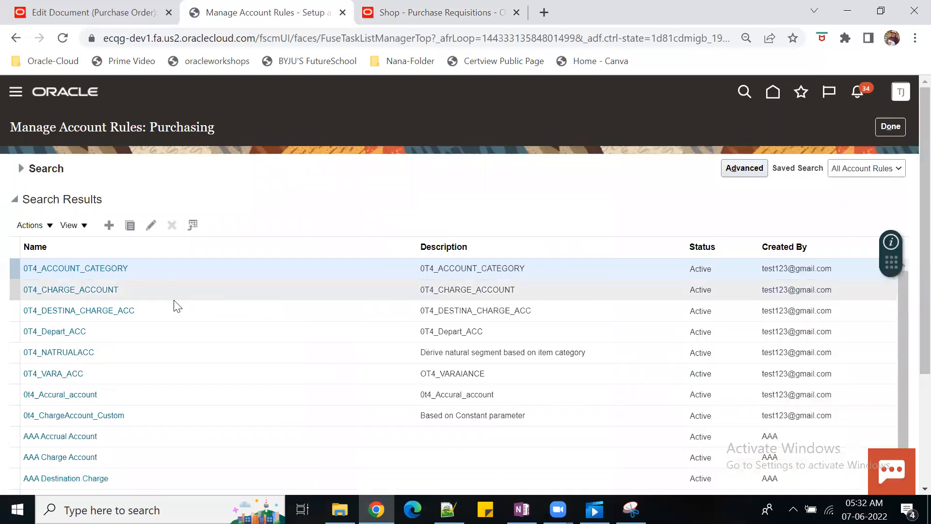
pyautogui.click(90, 291)
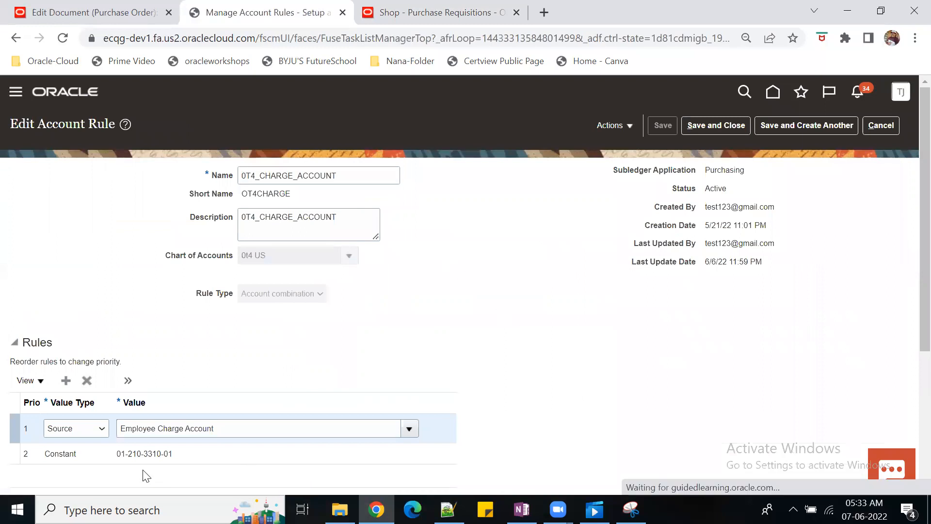
pyautogui.moveTo(171, 456)
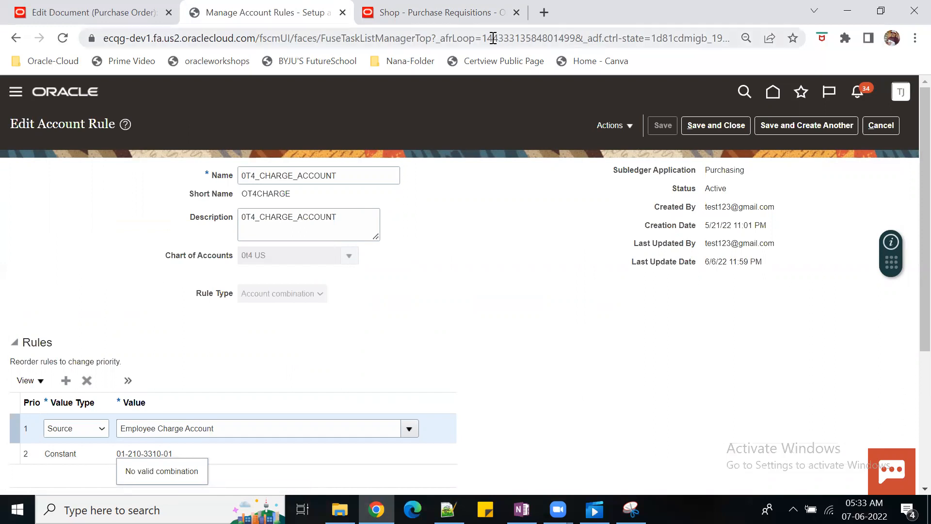
# - Restore the browser window to a smaller size and compare the 0T4_CHARGE_ACCOUNT rule's values with the charge account on requisition line 1
pyautogui.doubleClick(789, 18)
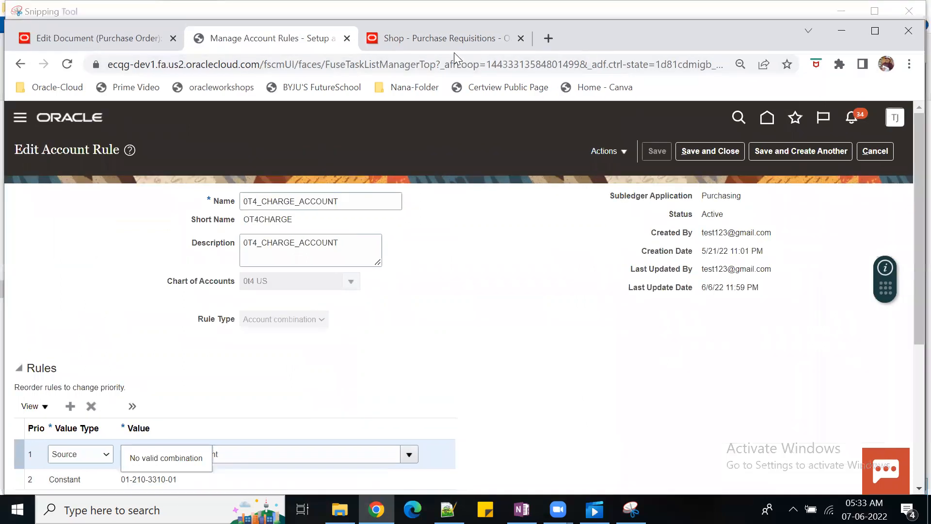
pyautogui.click(448, 42)
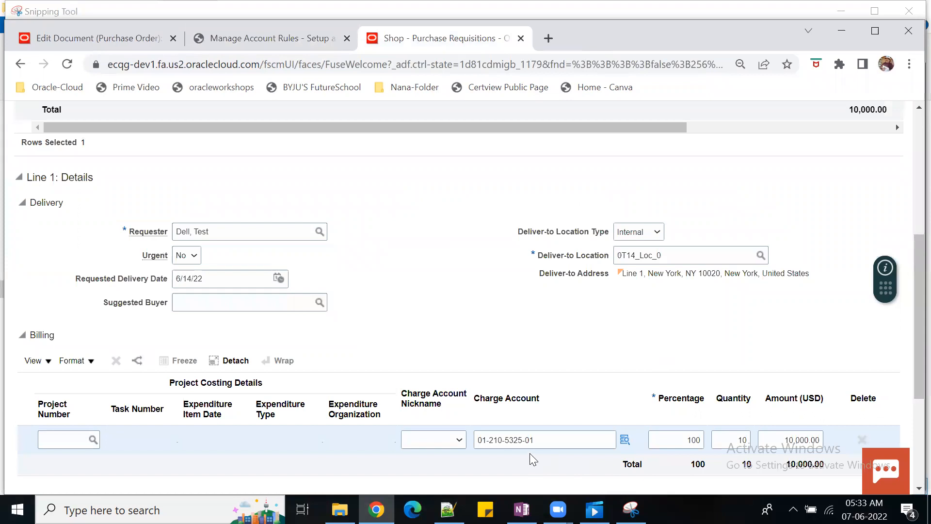
pyautogui.click(277, 44)
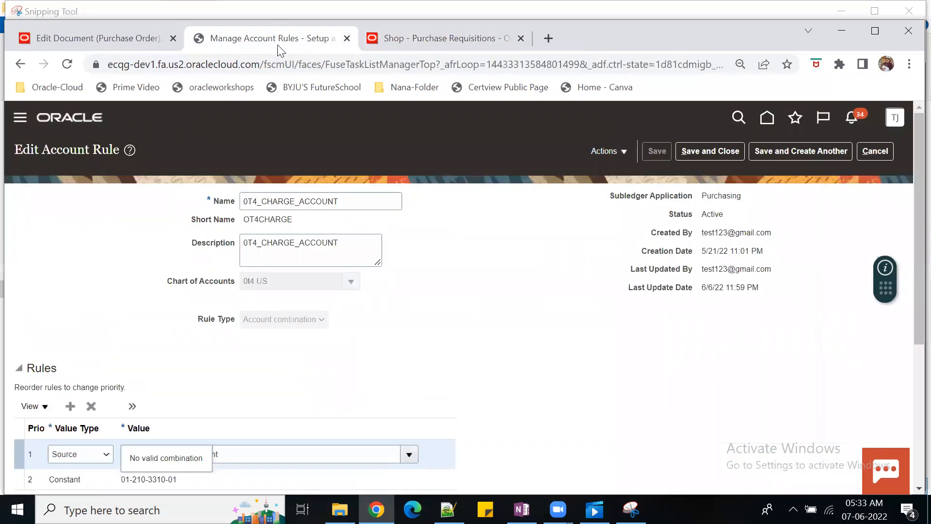
pyautogui.click(411, 47)
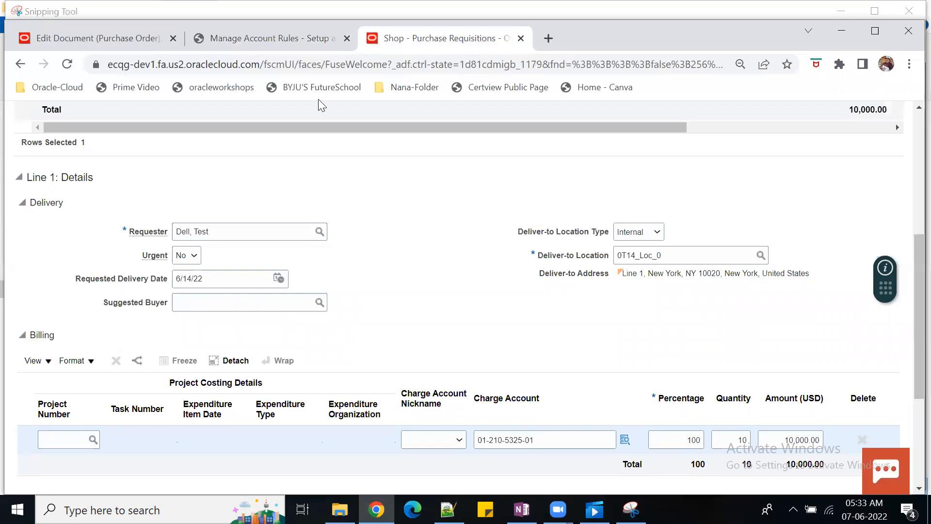
pyautogui.click(255, 41)
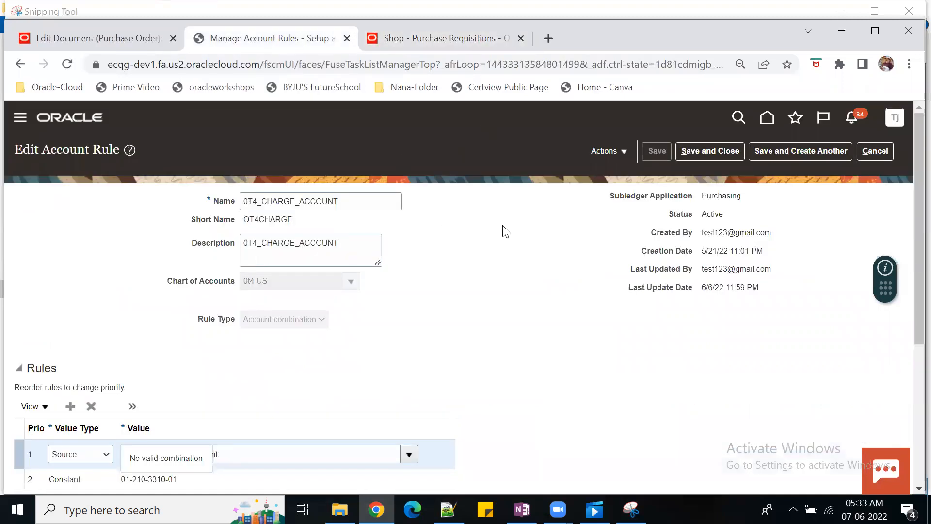
# - Open the application home page in a new browser tab and go to Setup and Maintenance there
pyautogui.click(412, 88)
pyautogui.moveTo(439, 127)
pyautogui.rightClick(698, 159)
pyautogui.click(747, 173)
pyautogui.click(601, 38)
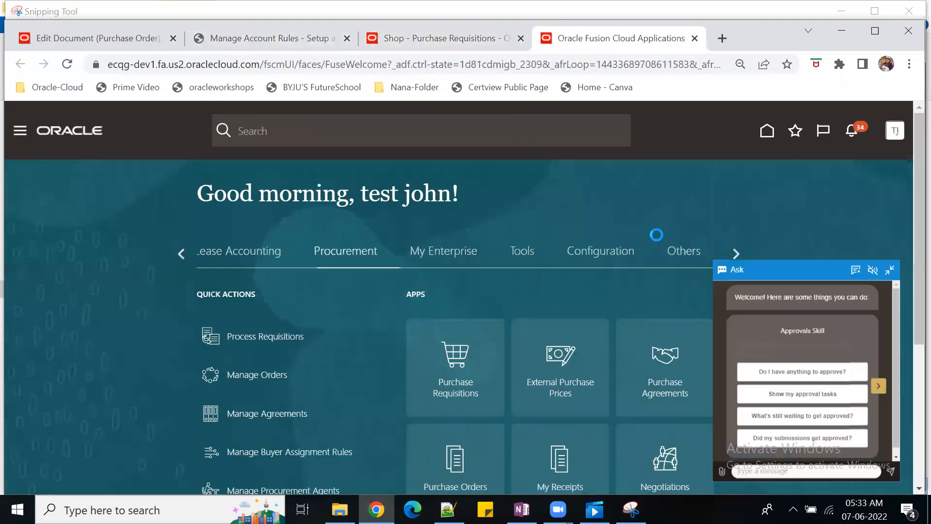
pyautogui.click(883, 164)
pyautogui.click(895, 132)
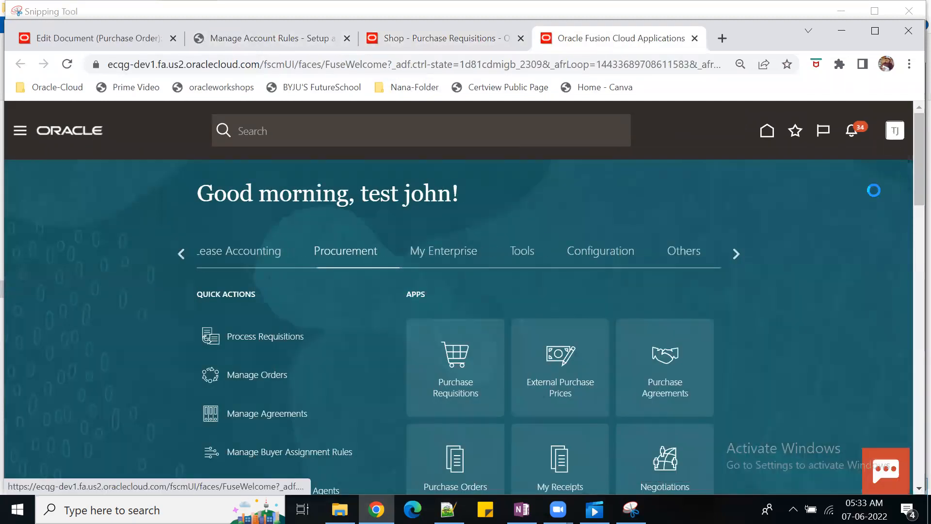
pyautogui.click(674, 327)
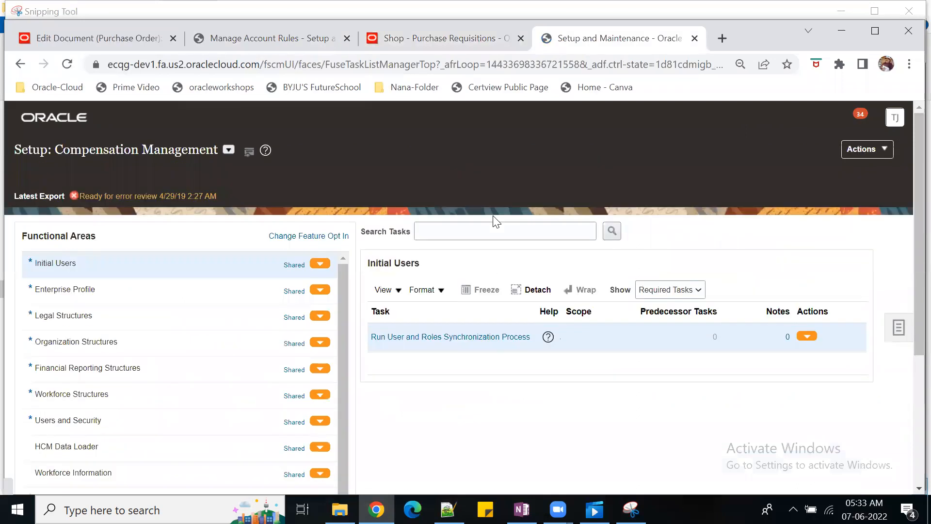
# - Switch the new tab to the Procurement setup and display the tasks for Procurement Transaction Account Rules
pyautogui.click(884, 157)
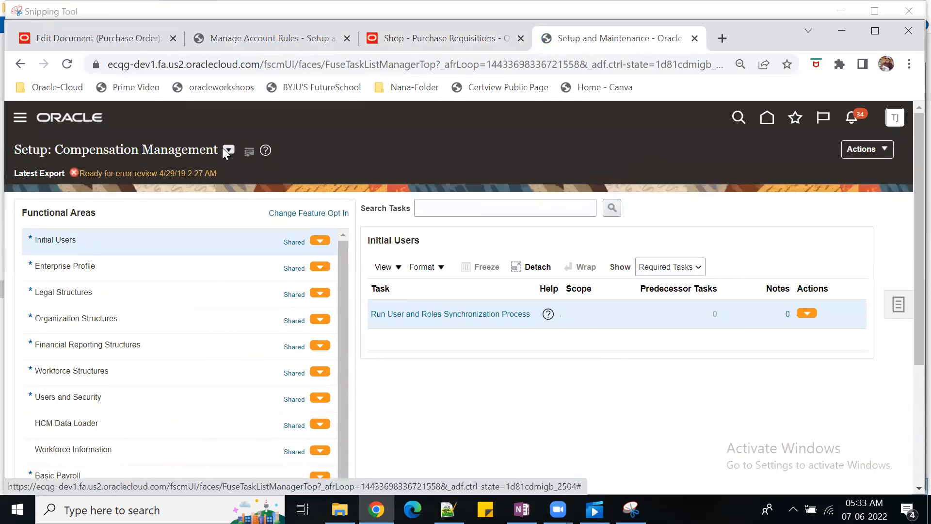
pyautogui.click(229, 152)
pyautogui.click(274, 274)
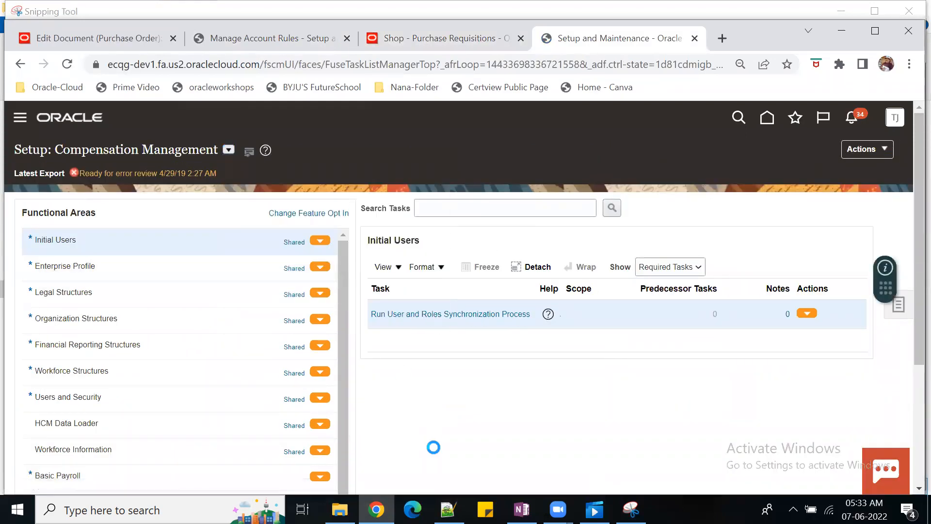
pyautogui.scroll(-3, 195, 455)
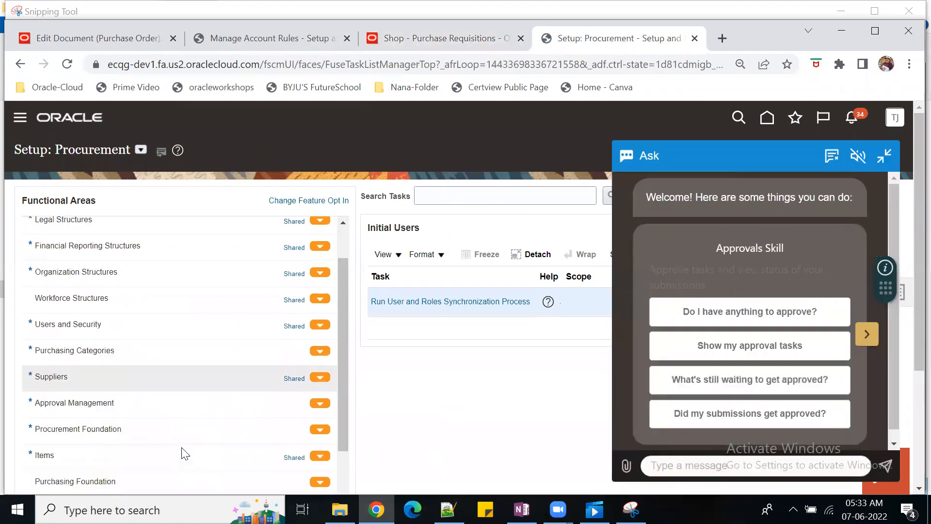
pyautogui.click(171, 420)
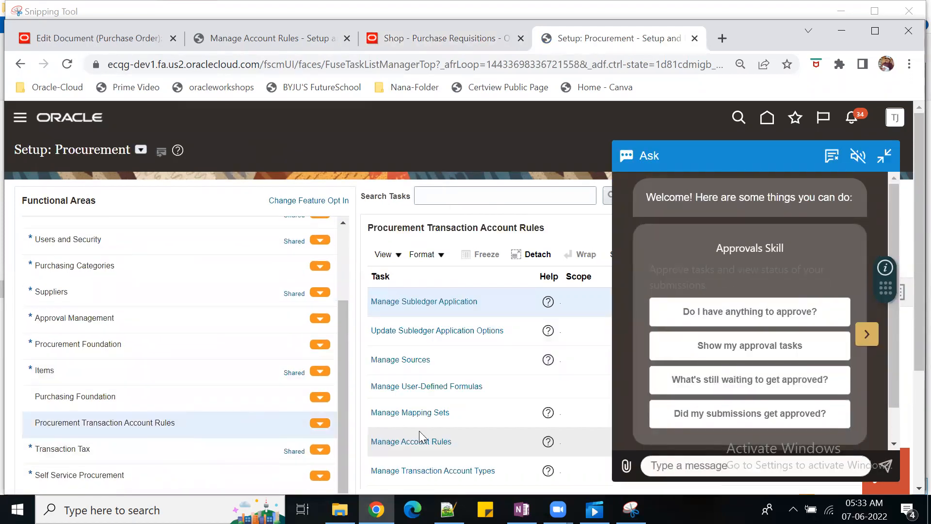
pyautogui.click(882, 156)
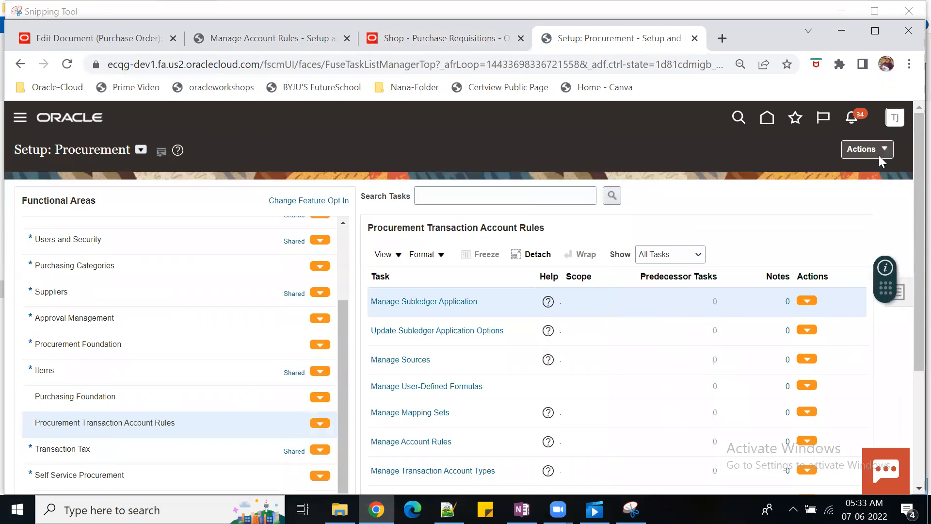
# - Check the purchasing transaction account types, return to the setup tasks, and open the 0t4TAD transaction account definition in a maximized window
pyautogui.click(439, 471)
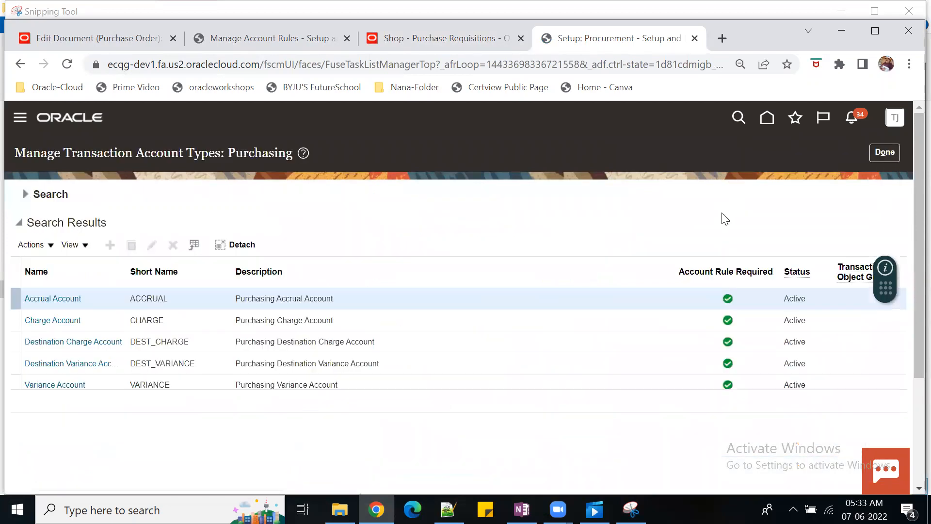
pyautogui.click(886, 153)
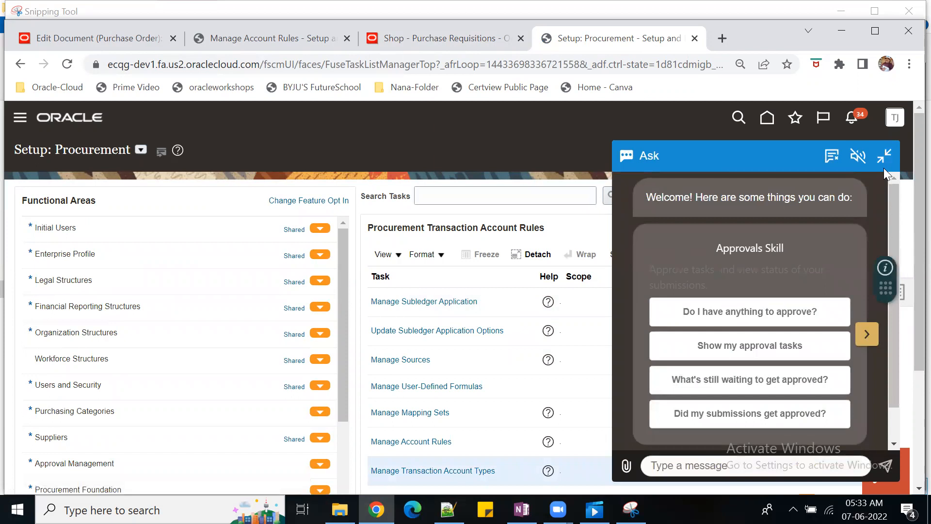
pyautogui.scroll(-3, 910, 247)
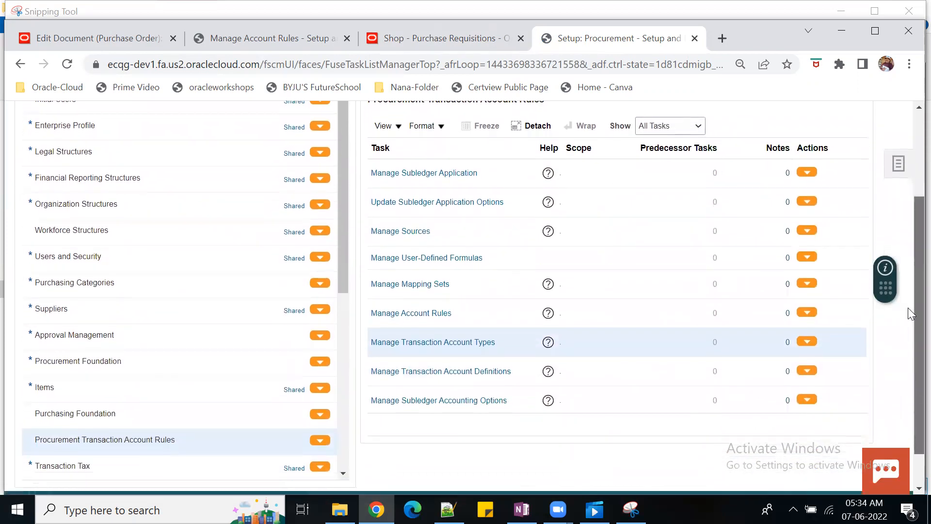
pyautogui.click(468, 371)
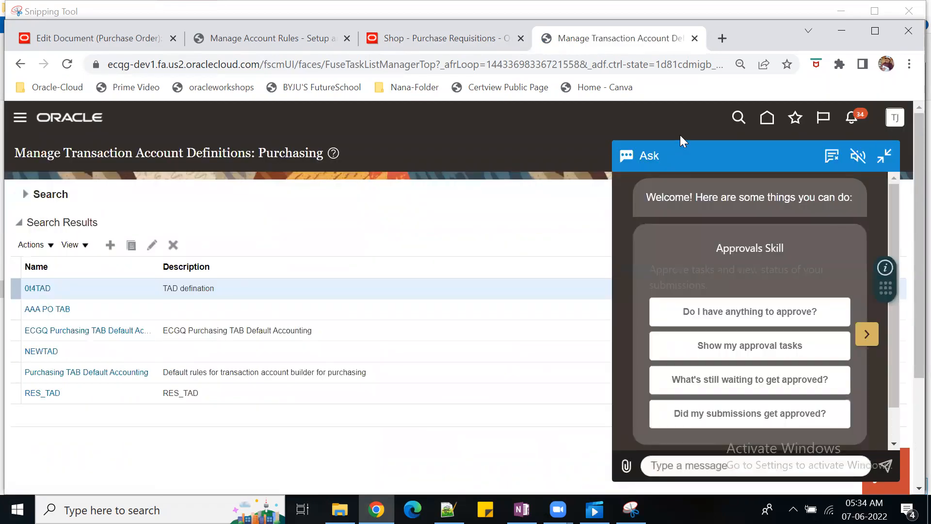
pyautogui.click(884, 157)
pyautogui.click(875, 33)
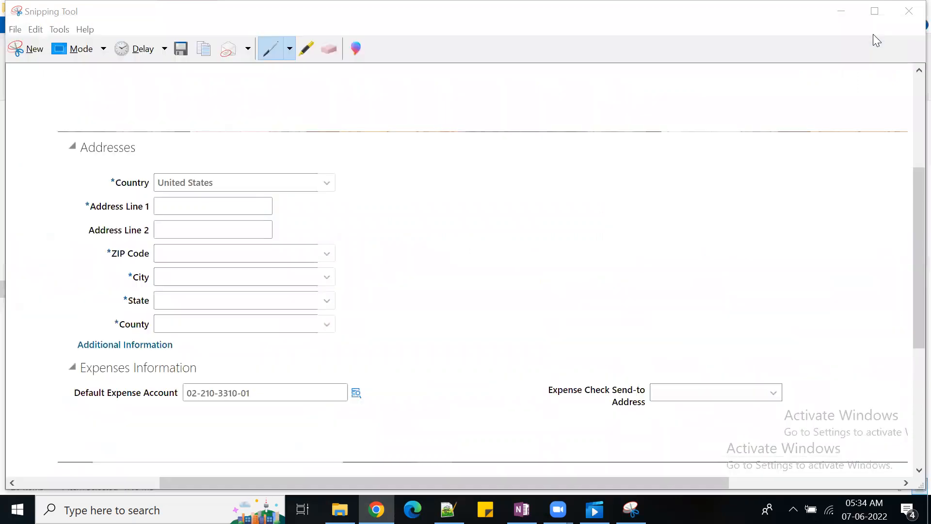
pyautogui.click(41, 263)
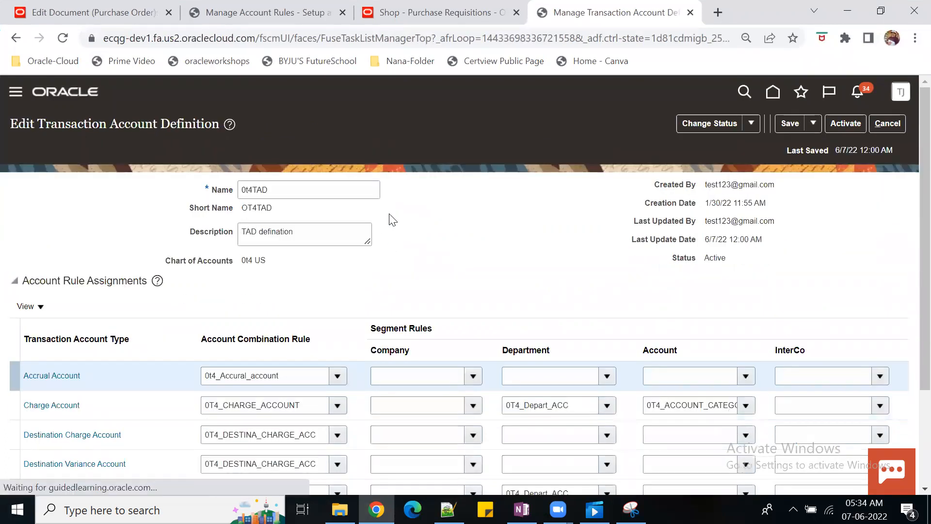
# - Examine 0t4TAD's account rule assignments and recheck the charge account rule against requisition line 1's billing details
pyautogui.scroll(-2, 437, 233)
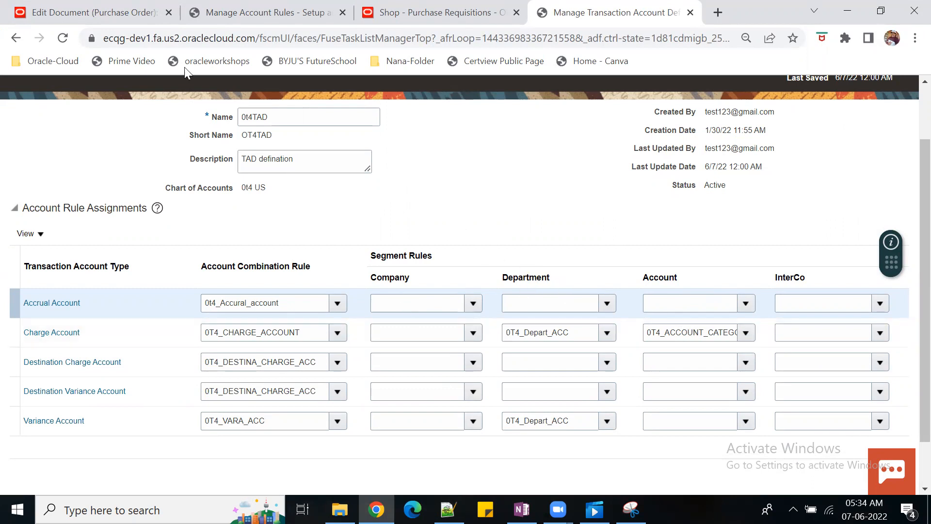
pyautogui.click(83, 23)
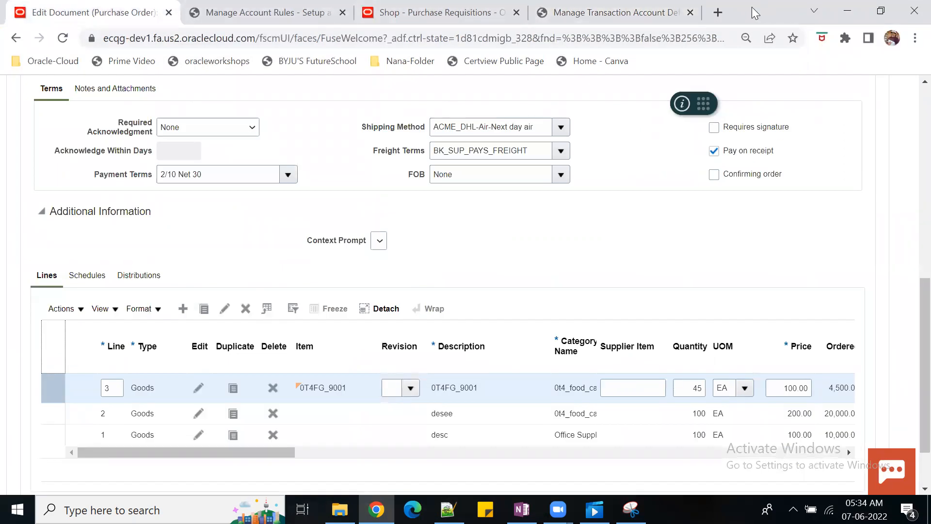
pyautogui.doubleClick(752, 20)
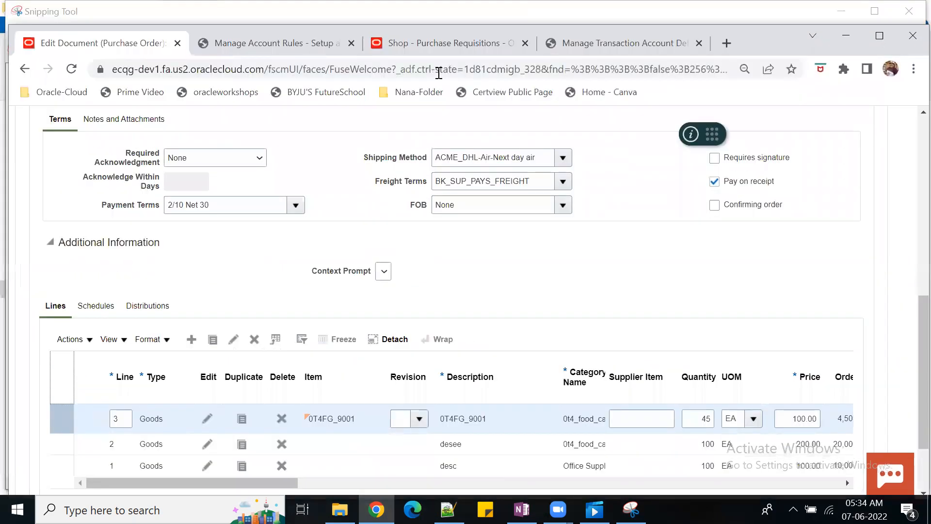
pyautogui.click(423, 43)
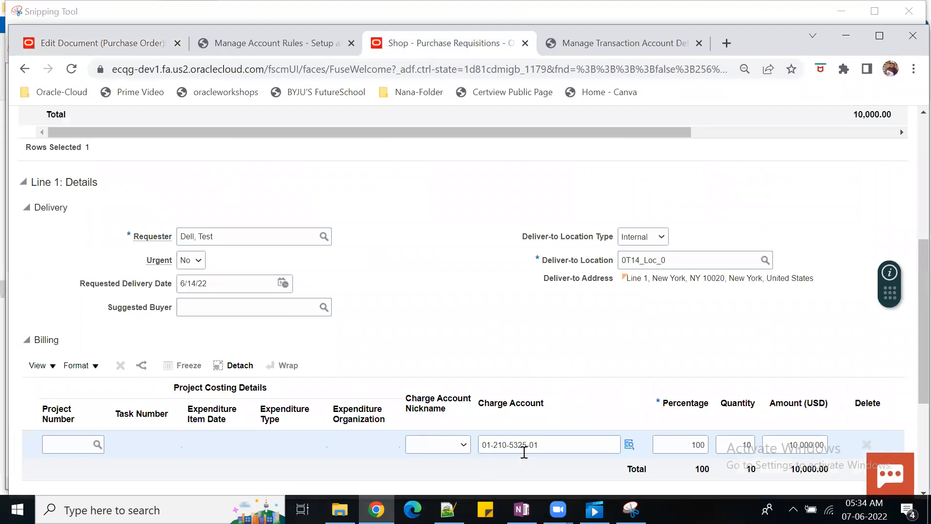
pyautogui.click(257, 47)
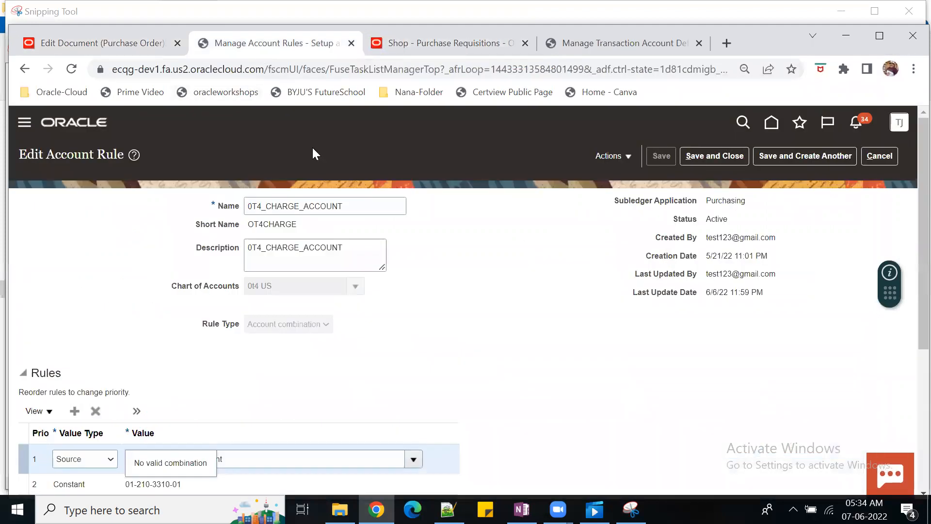
pyautogui.click(448, 43)
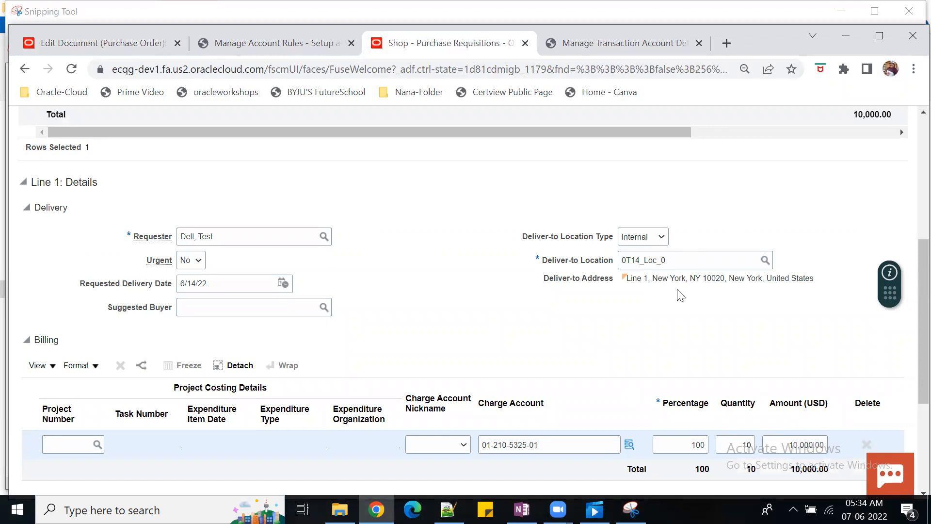
# - Open the Dev1 bookmark in a new browser tab and go to Setup and Maintenance from its home page
pyautogui.click(615, 47)
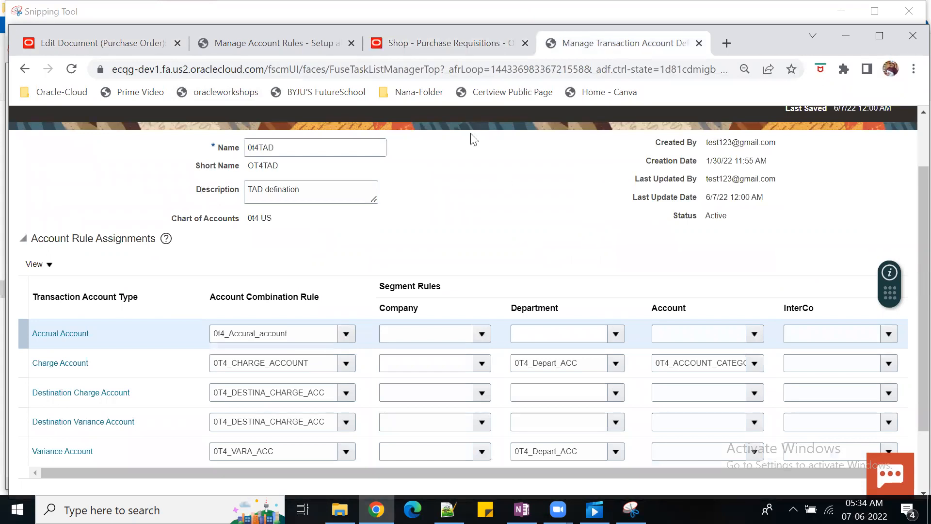
pyautogui.click(412, 95)
pyautogui.moveTo(418, 140)
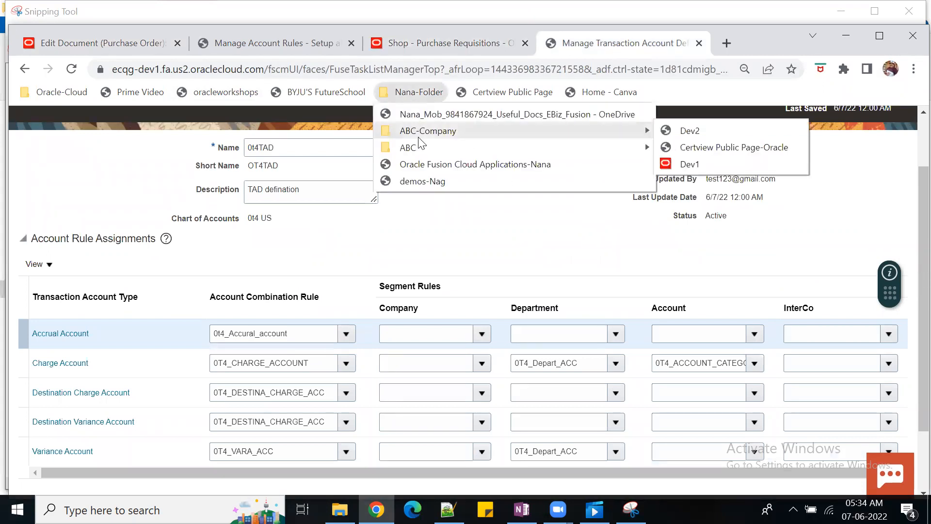
pyautogui.rightClick(698, 164)
pyautogui.click(778, 178)
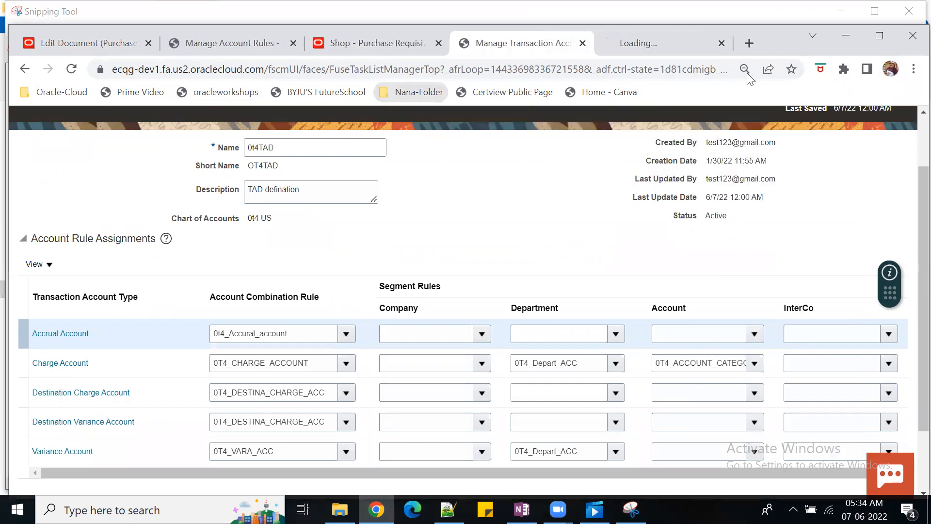
pyautogui.click(646, 43)
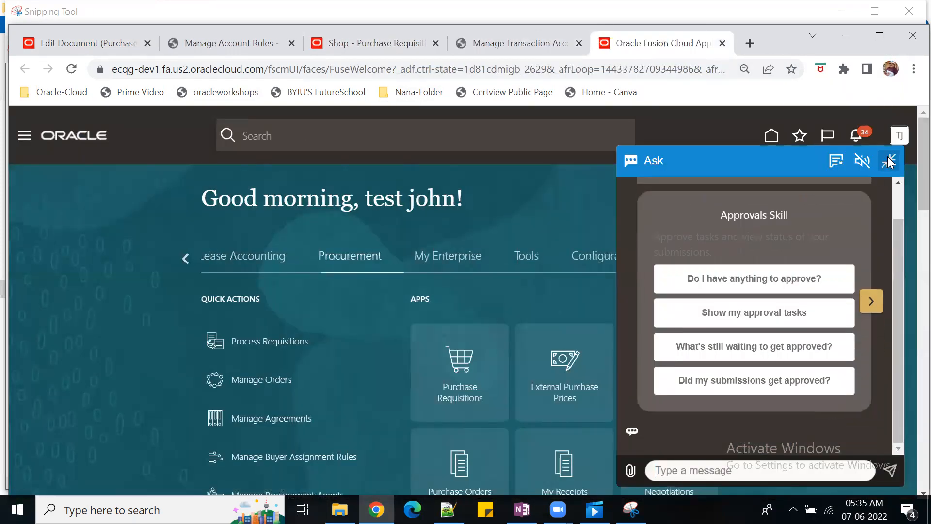
pyautogui.click(889, 161)
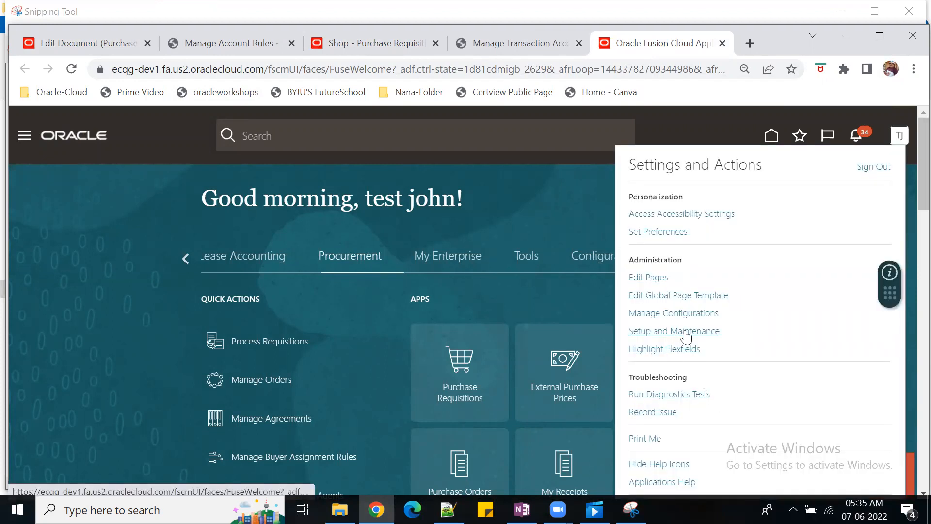
pyautogui.click(684, 332)
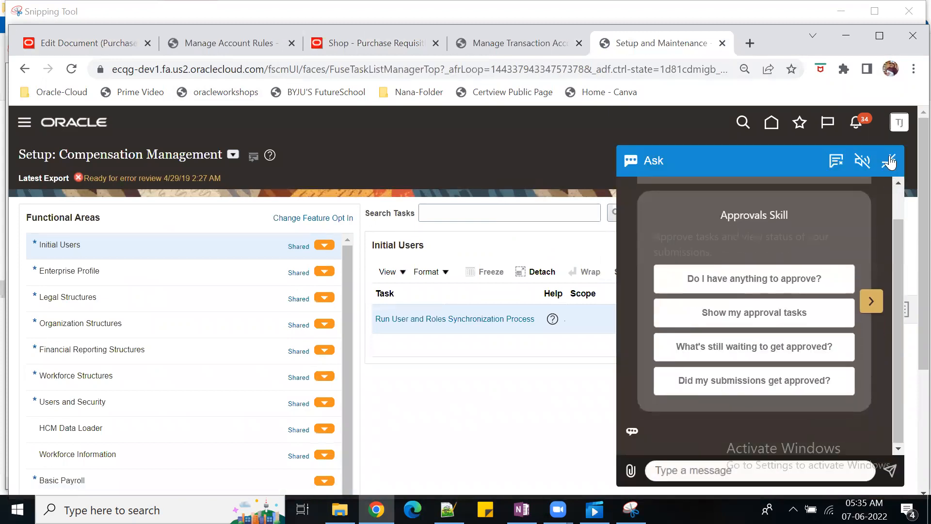
# - Switch the setup area to Procurement and list the Procurement Transaction Account Rules tasks
pyautogui.click(889, 161)
pyautogui.click(233, 154)
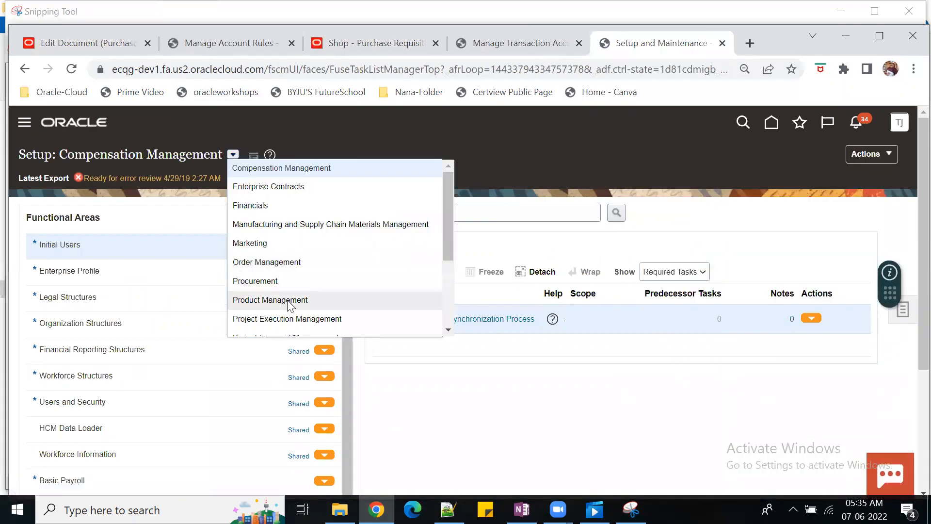
pyautogui.click(271, 282)
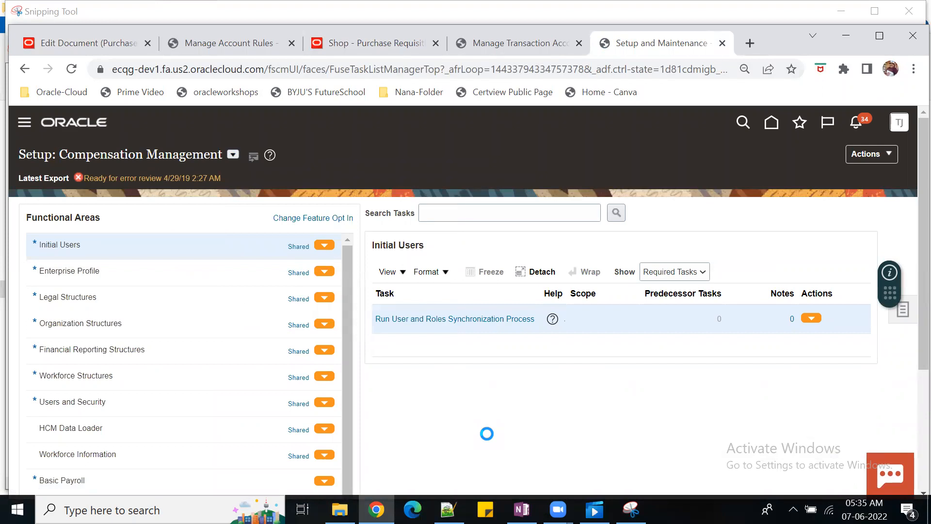
pyautogui.scroll(-3, 121, 472)
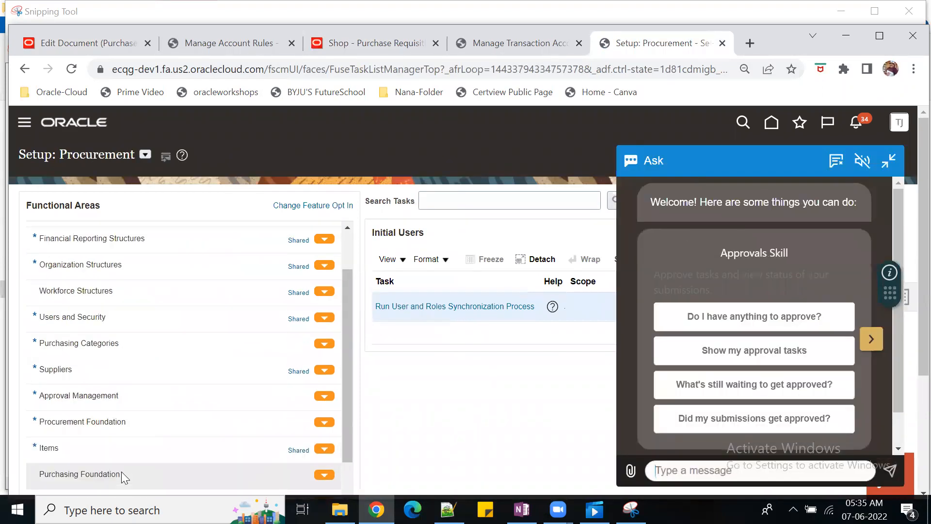
pyautogui.scroll(-3, 122, 473)
pyautogui.click(132, 431)
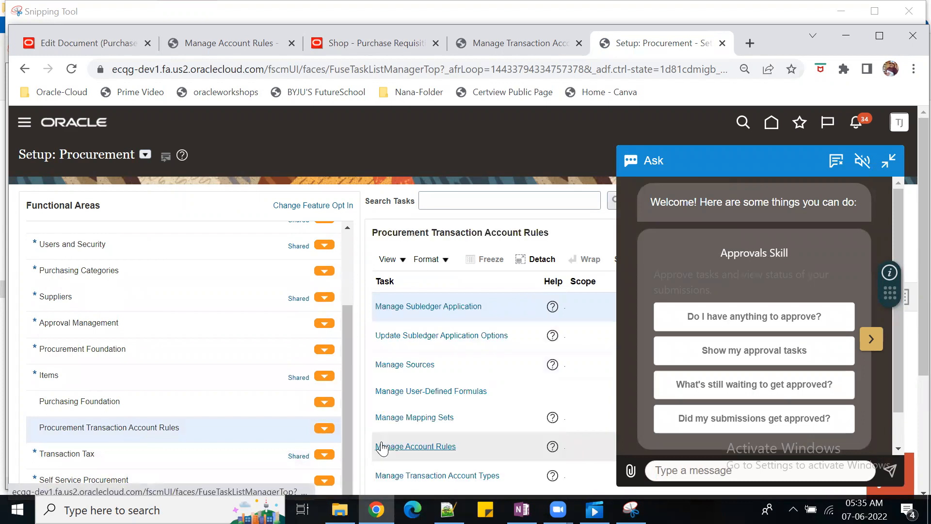
# - Open the purchasing account rules through Manage Account Rules and display the 0T4_Depart_ACC rule
pyautogui.click(424, 448)
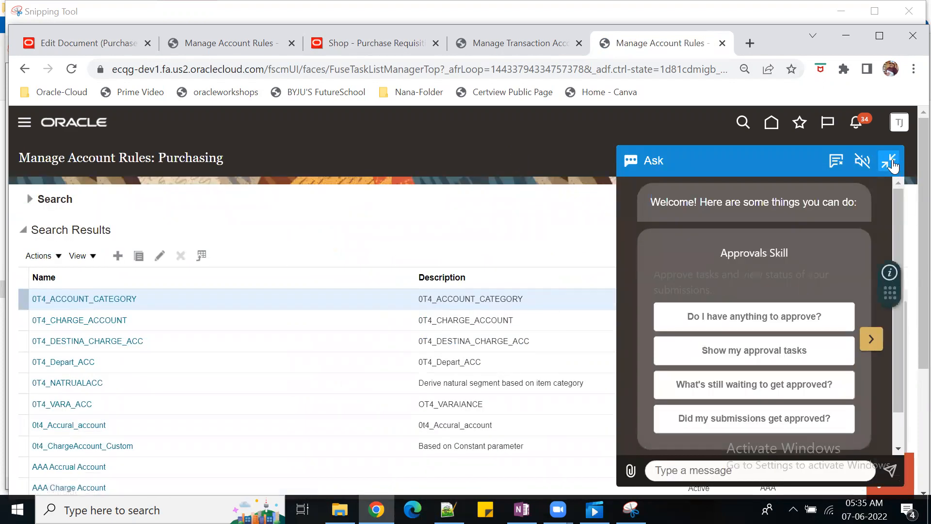
pyautogui.click(891, 165)
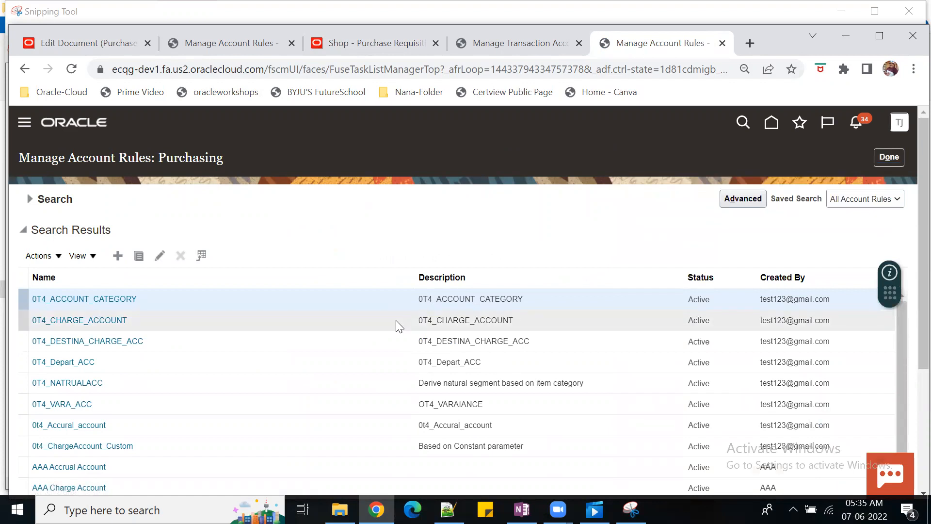
pyautogui.click(65, 373)
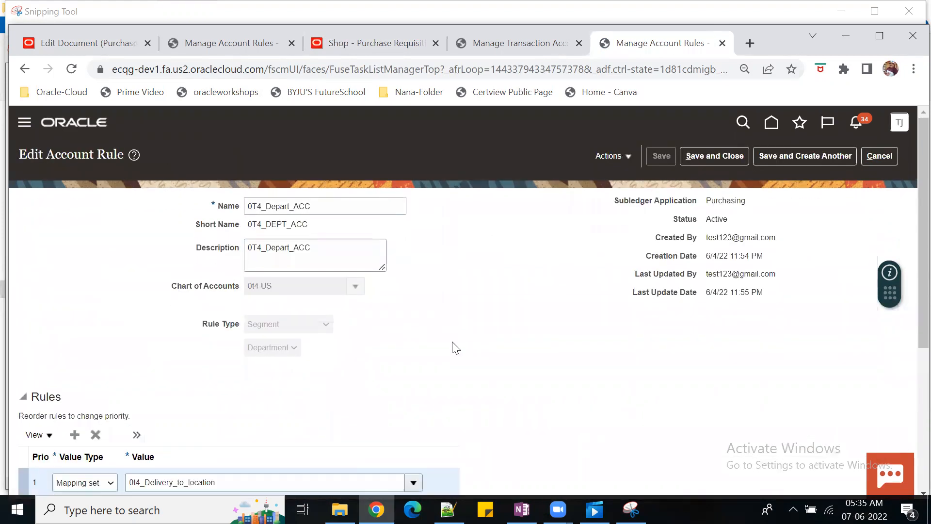
# - Examine the mapping set used by 0T4_Depart_ACC and compare the rule with the 0t4TAD account rule assignments
pyautogui.scroll(-3, 451, 320)
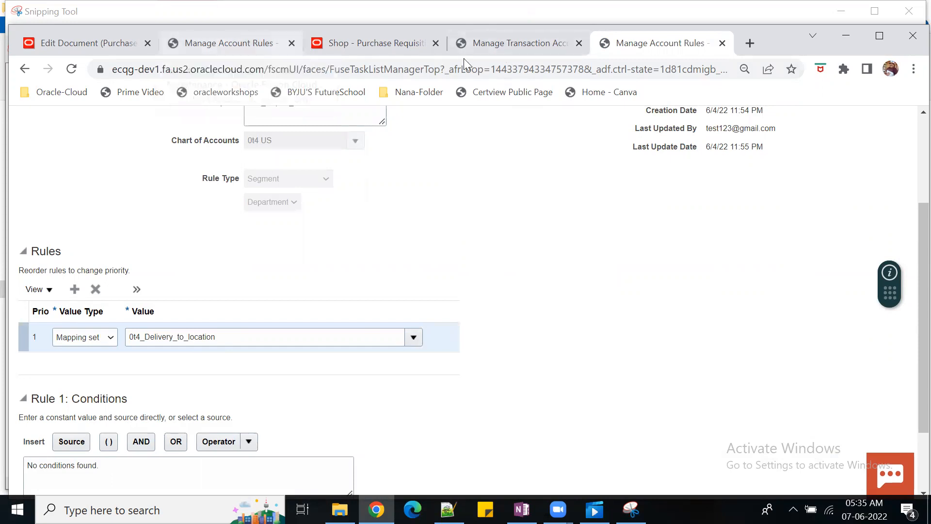
pyautogui.click(519, 47)
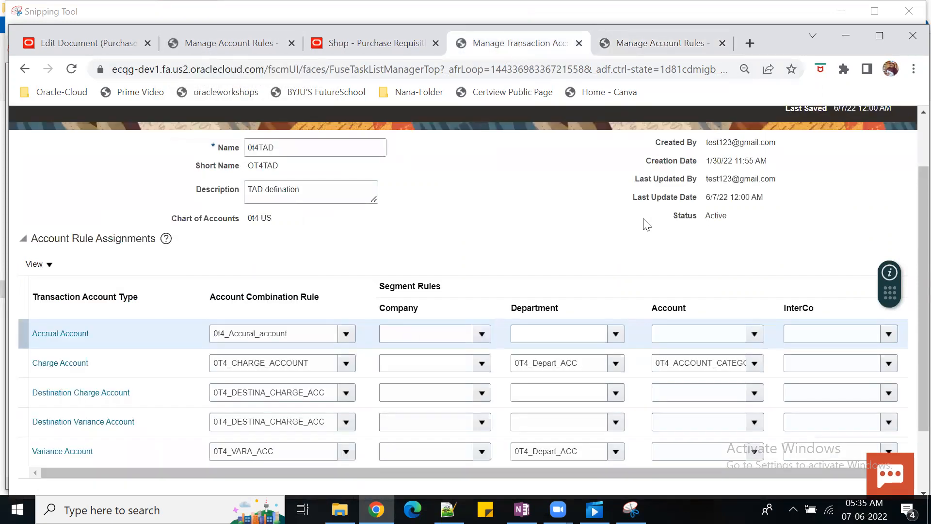
pyautogui.click(649, 52)
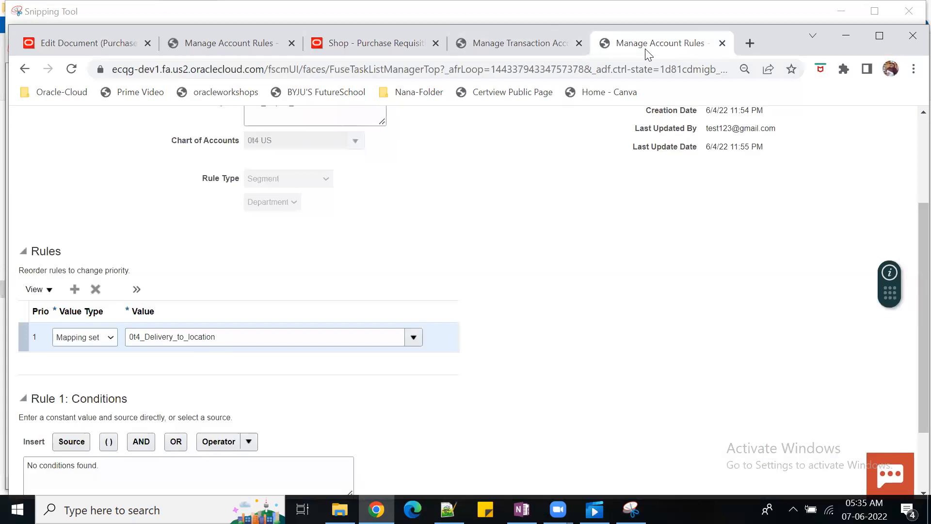
pyautogui.scroll(3, 595, 292)
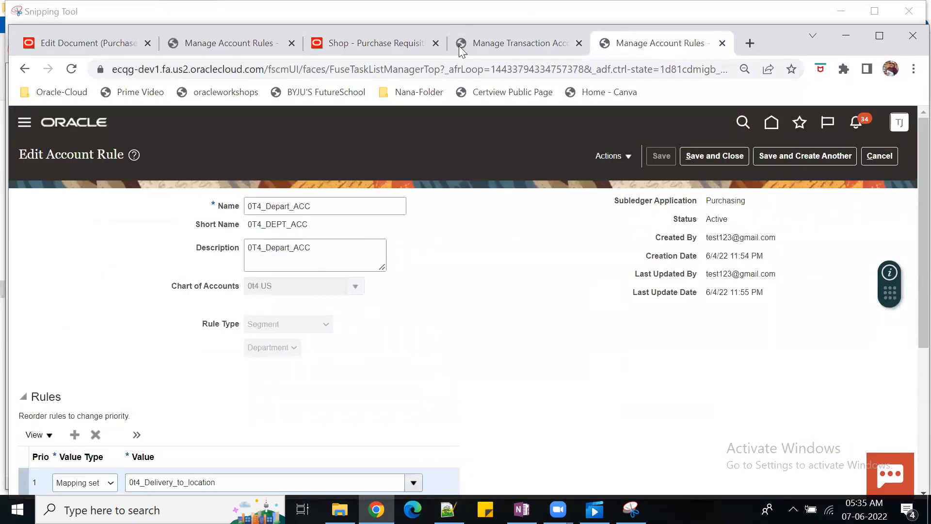
# - Return to the purchase order being edited in the other browser tab and submit it
pyautogui.click(369, 43)
pyautogui.click(111, 49)
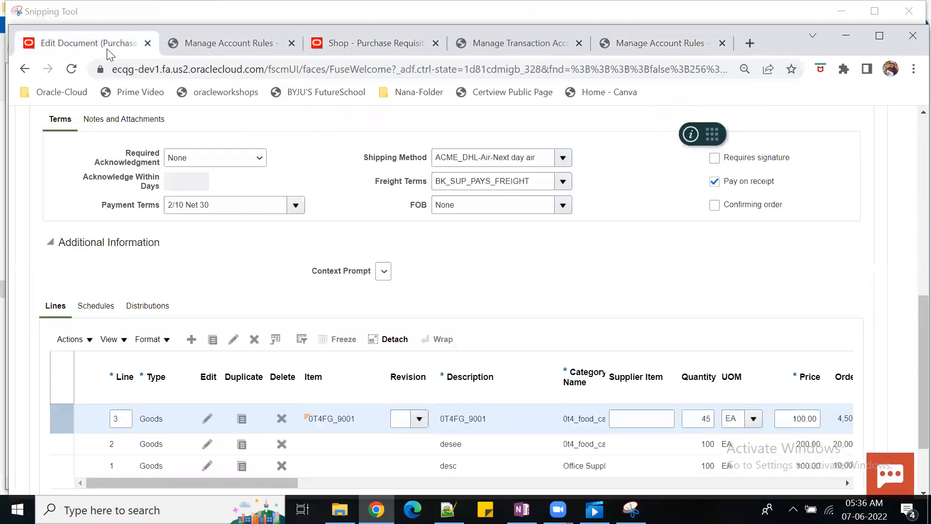
pyautogui.scroll(10, 853, 195)
pyautogui.click(860, 189)
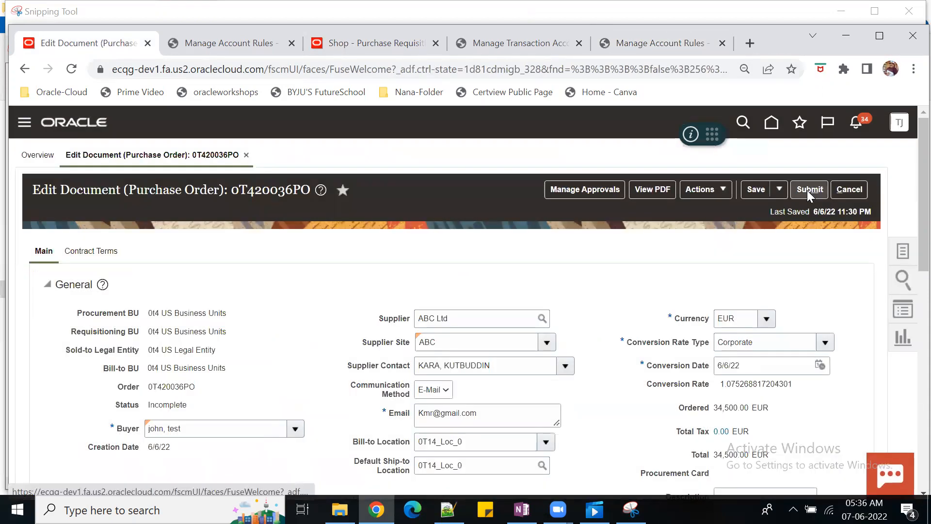
pyautogui.click(808, 190)
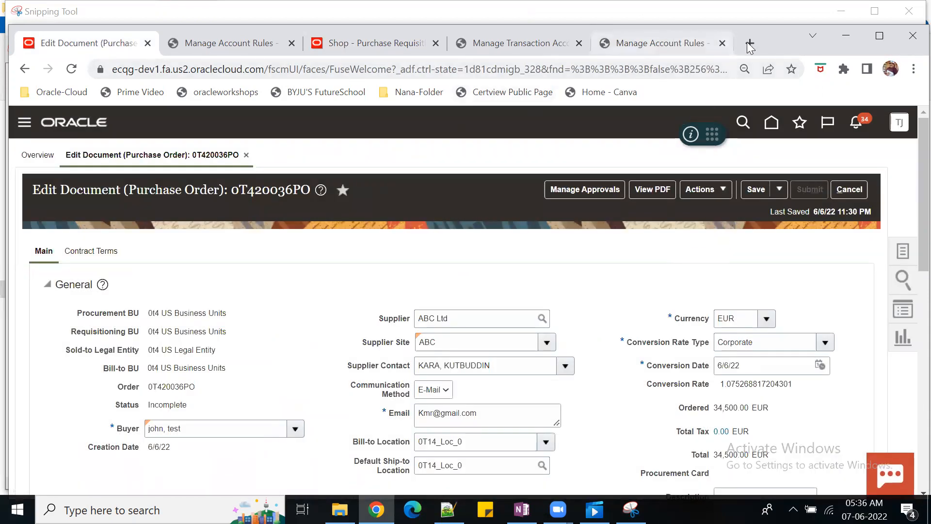
# - Duplicate the tab with the department account rule, maximize the browser window, and go to Setup and Maintenance in the duplicate
pyautogui.click(638, 42)
pyautogui.rightClick(637, 43)
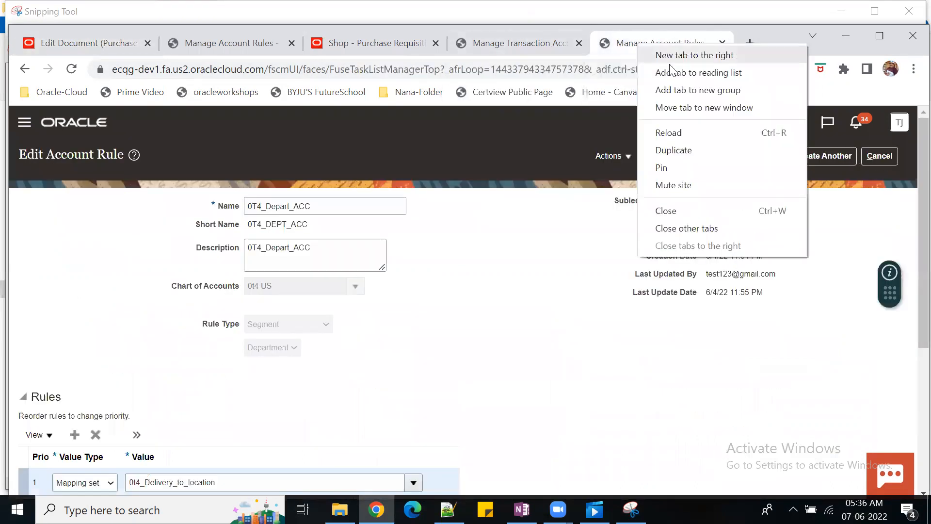
pyautogui.click(721, 153)
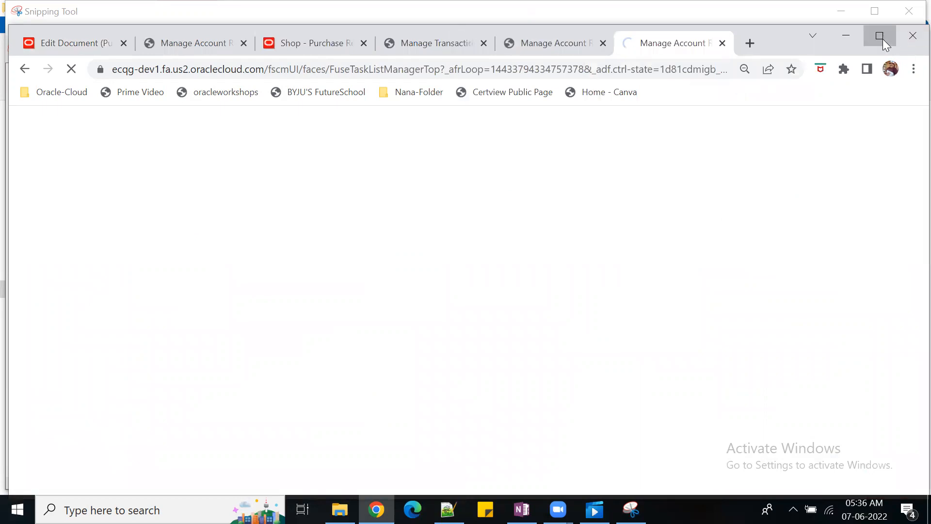
pyautogui.click(883, 39)
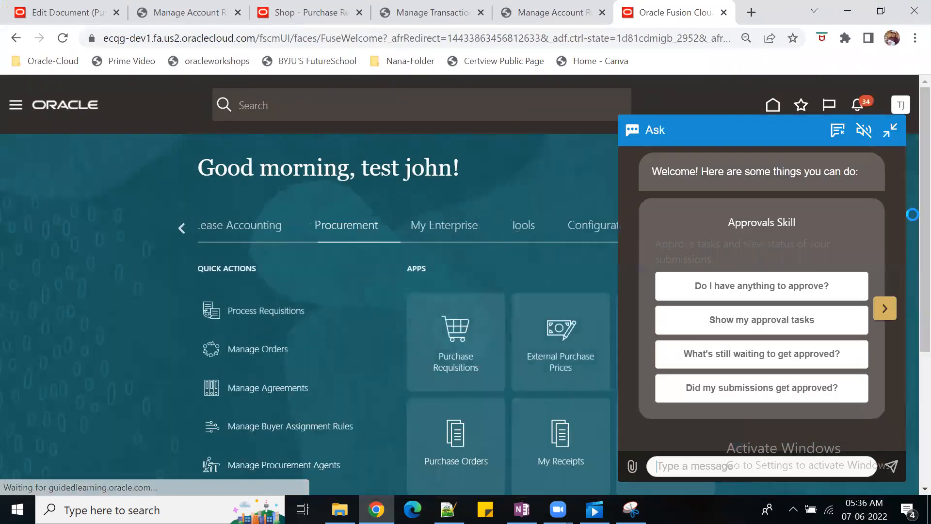
pyautogui.click(889, 128)
pyautogui.click(900, 111)
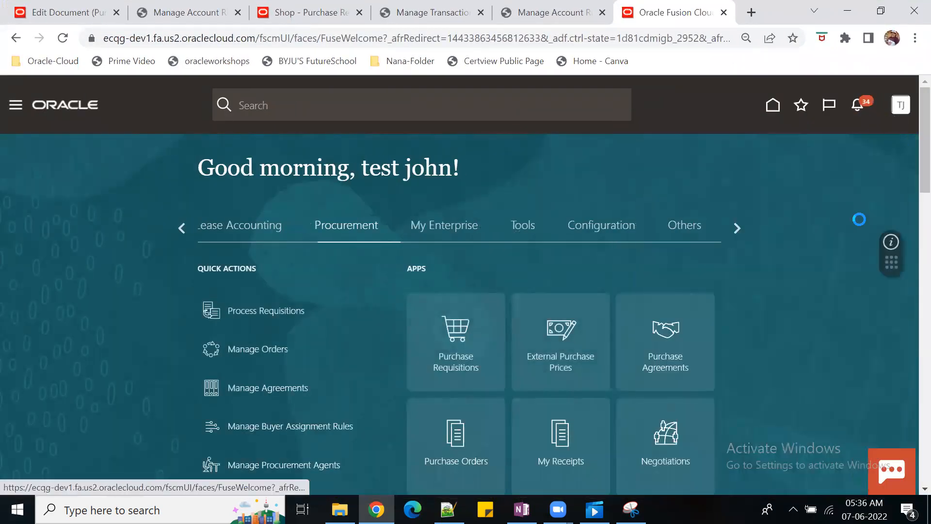
pyautogui.click(670, 301)
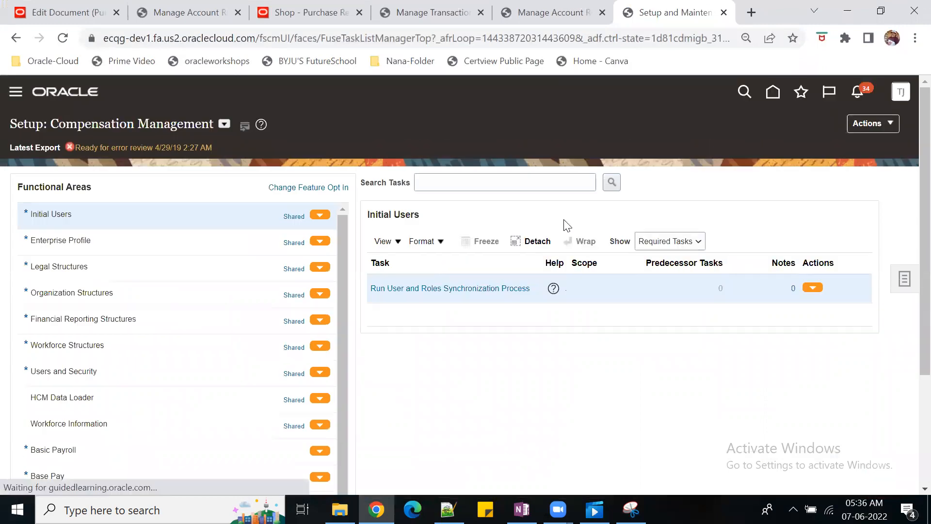
# - Switch to the Procurement setup and open Manage Mapping Sets under Procurement Transaction Account Rules
pyautogui.click(887, 130)
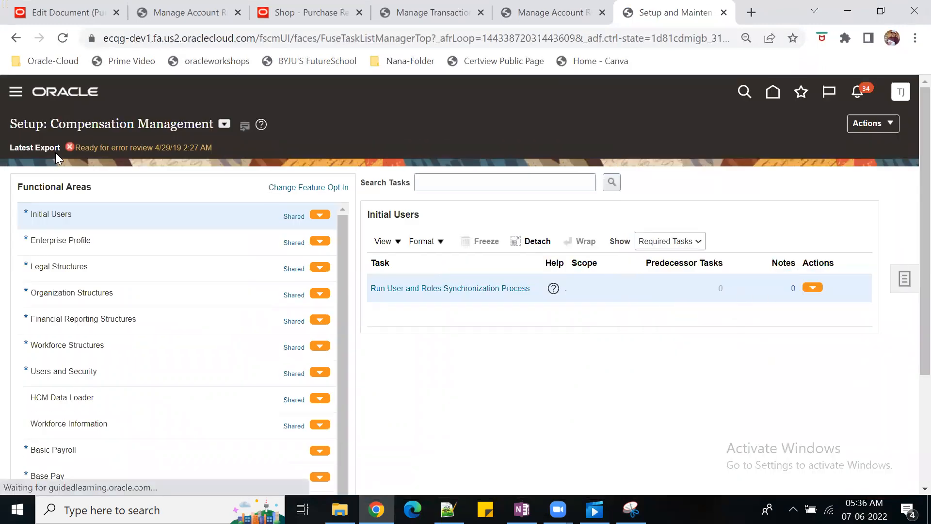
pyautogui.click(224, 124)
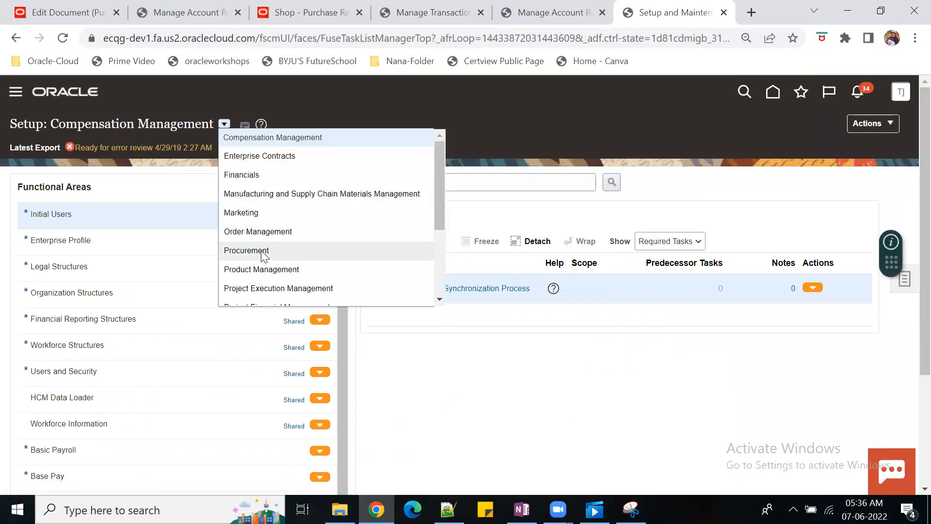
pyautogui.scroll(-3, 262, 253)
pyautogui.click(241, 179)
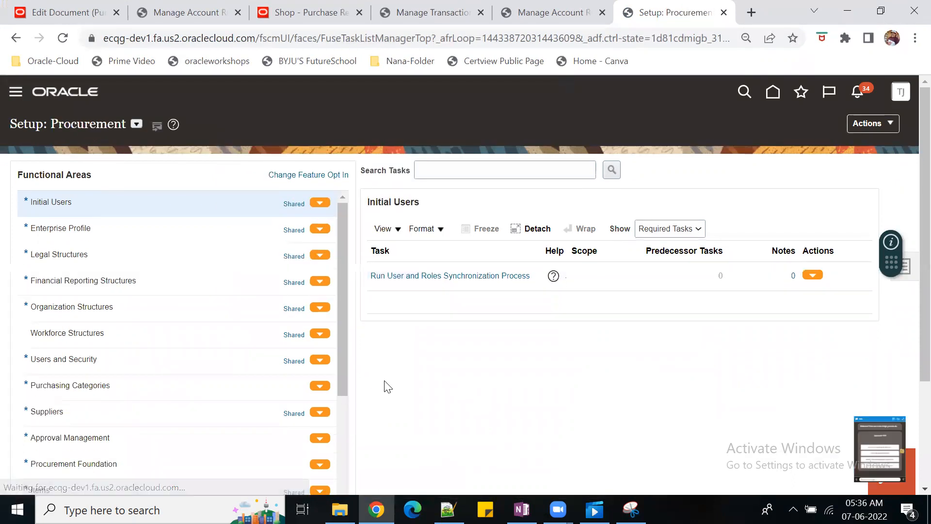
pyautogui.scroll(-3, 152, 451)
pyautogui.click(135, 470)
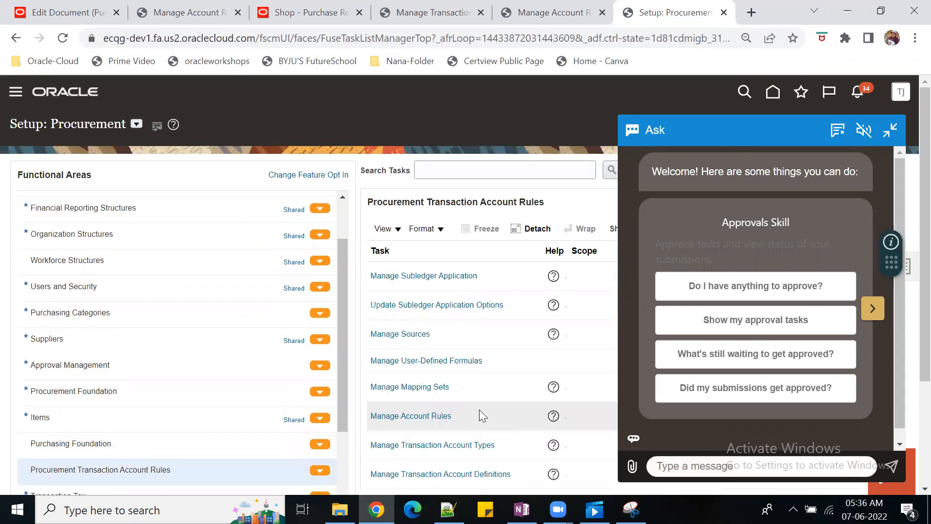
pyautogui.click(431, 386)
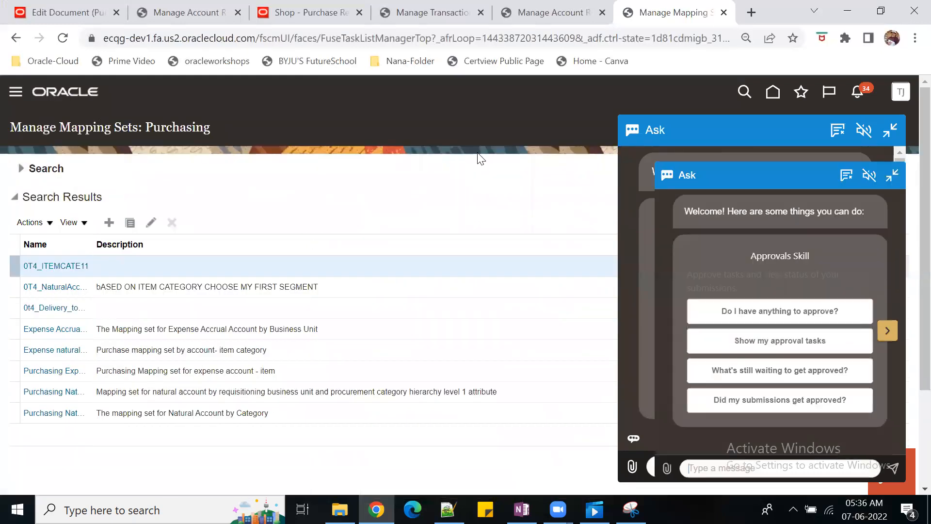
pyautogui.click(889, 130)
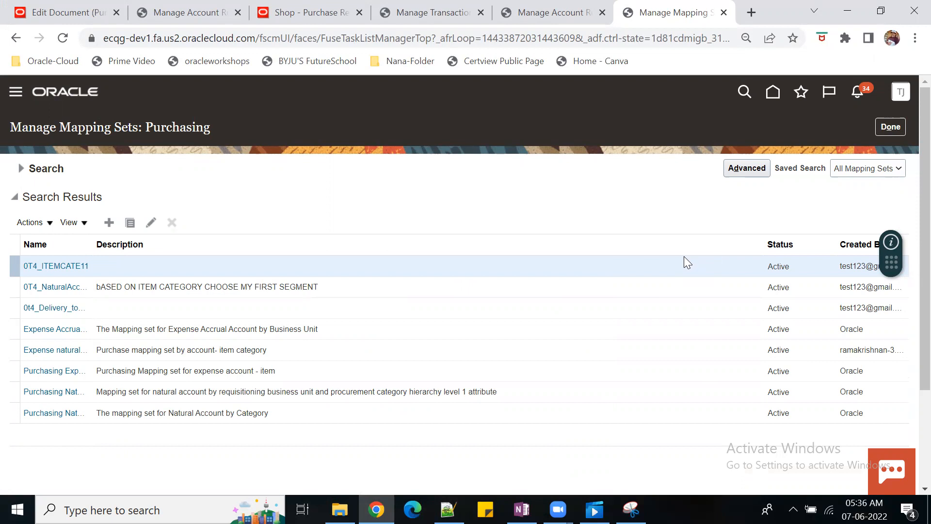
# - Recheck the mapping set assigned to 0T4_Depart_ACC, and open the 0t4_Delivery_to_location mapping set from the widened name column
pyautogui.click(544, 14)
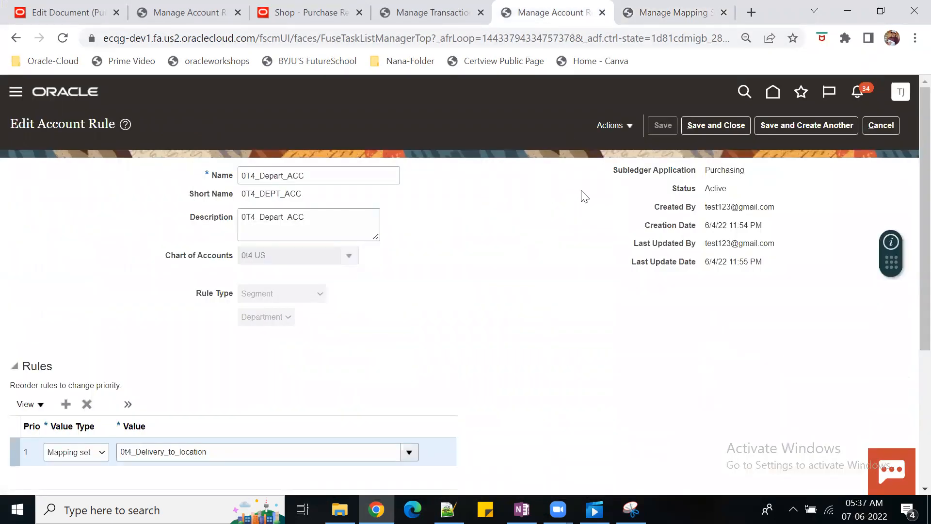
pyautogui.click(626, 20)
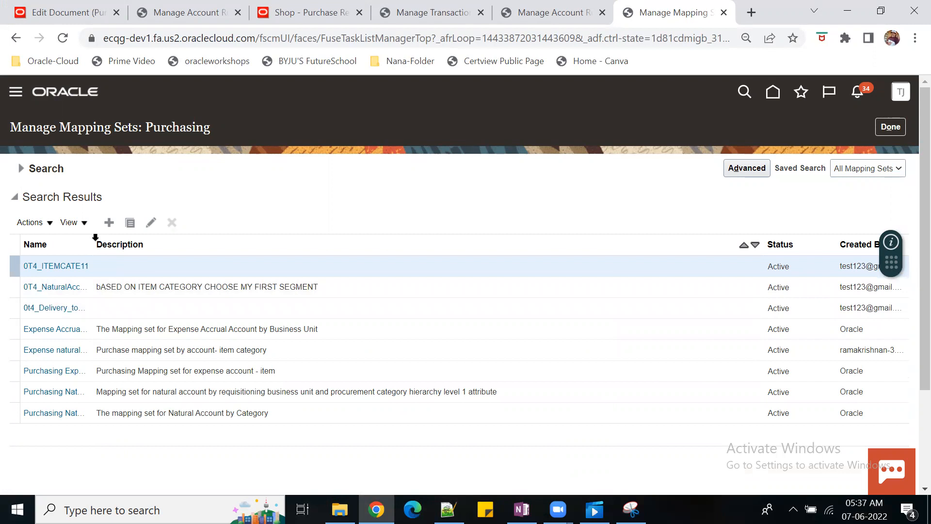
pyautogui.moveTo(95, 236); pyautogui.dragTo(151, 242)
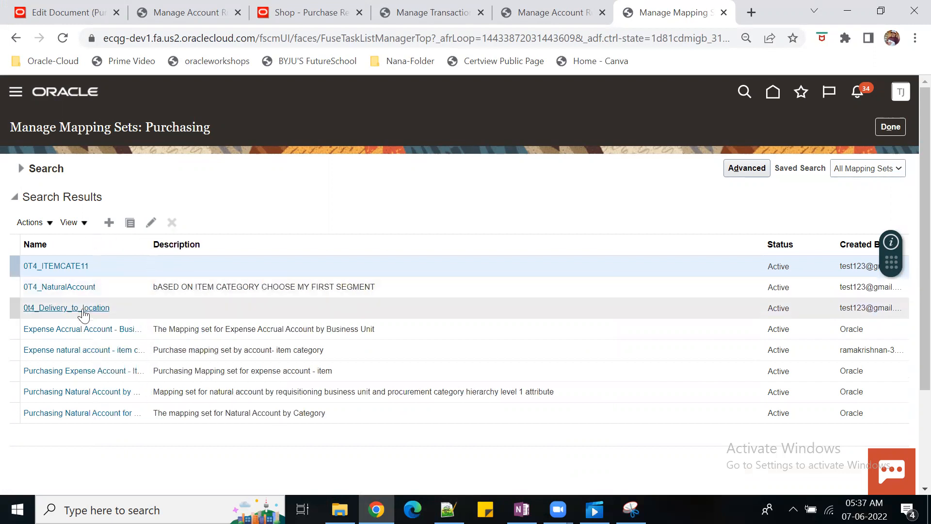
pyautogui.click(80, 308)
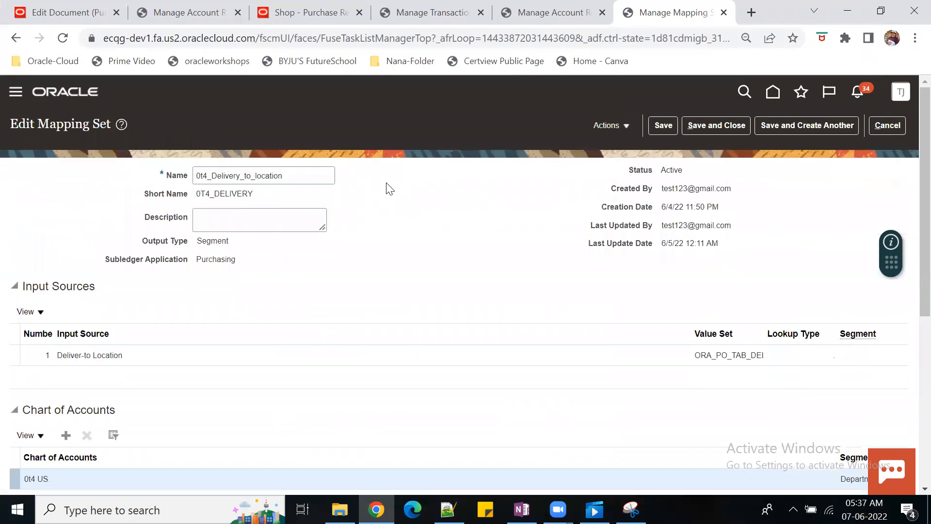
# - Review the 0t4_Delivery_to_location mappings and compare them with the requisition's deliver-to location, the department account rule and the transaction account definition
pyautogui.scroll(-6, 391, 258)
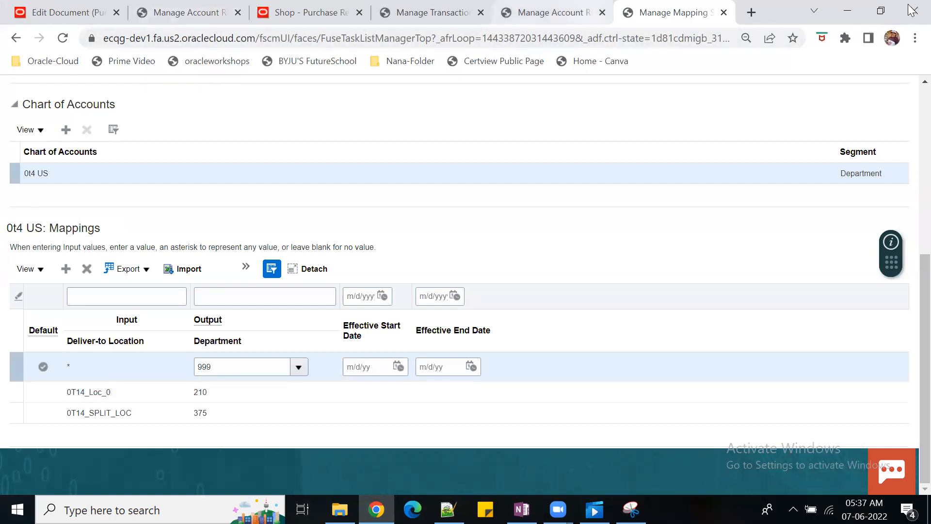
pyautogui.moveTo(777, 9); pyautogui.dragTo(778, 27)
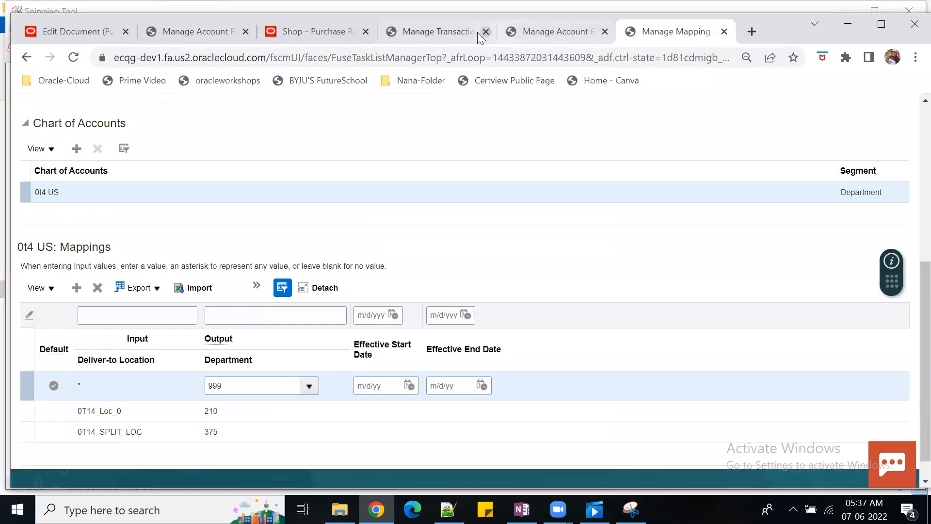
pyautogui.click(290, 33)
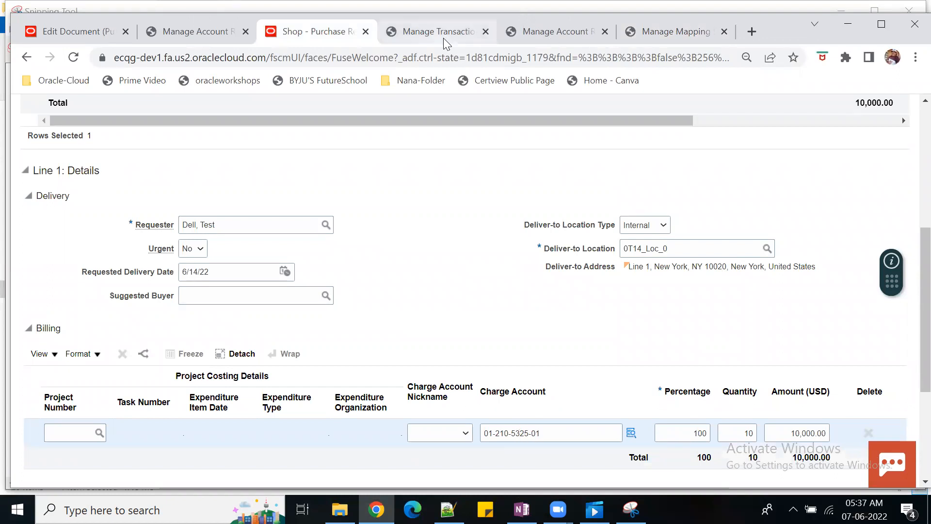
pyautogui.click(553, 33)
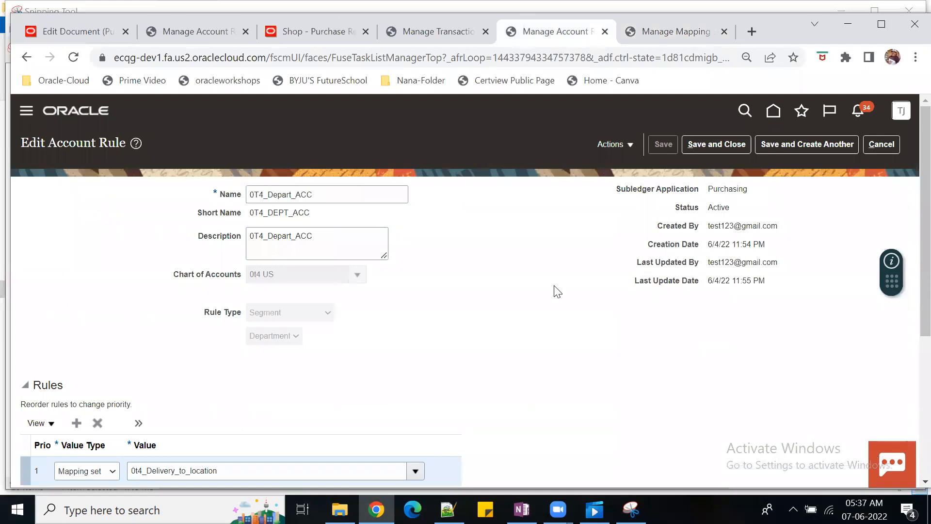
pyautogui.click(452, 33)
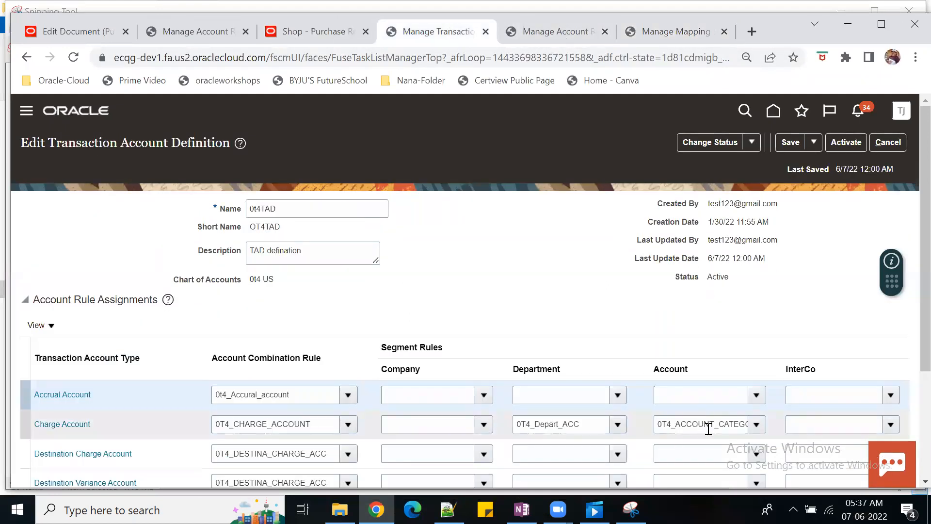
# - Leave the delivery location mapping set without saving, open the 0T4_NaturalAccount mapping set and review its item category mappings
pyautogui.click(664, 35)
pyautogui.click(901, 129)
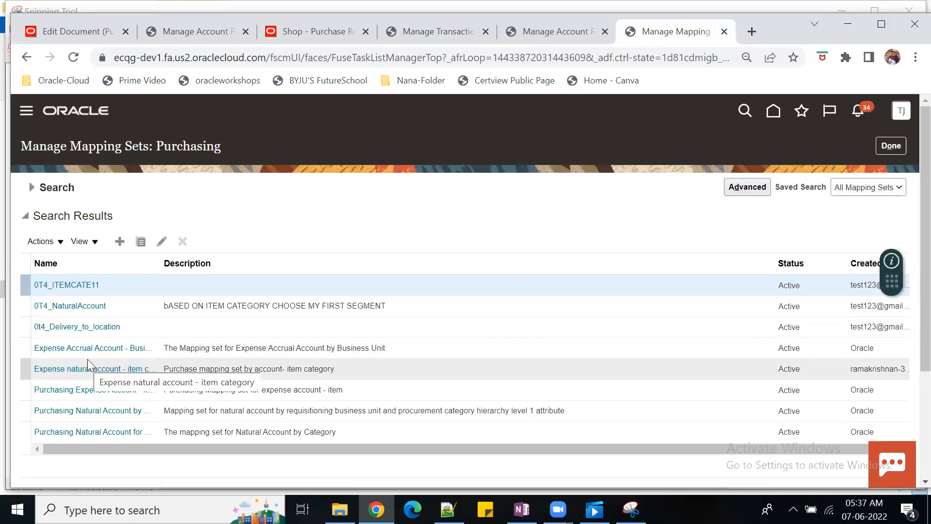
pyautogui.click(81, 306)
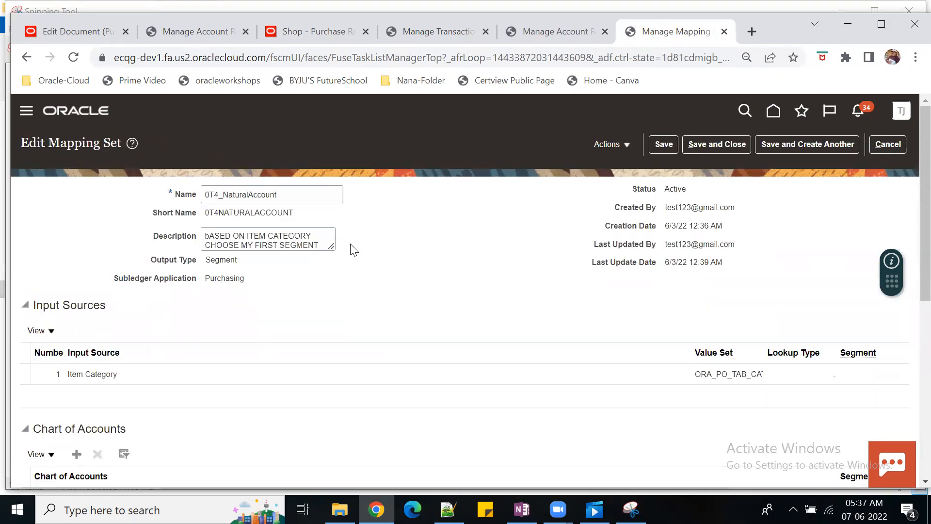
pyautogui.scroll(-3, 354, 249)
pyautogui.scroll(-4, 354, 249)
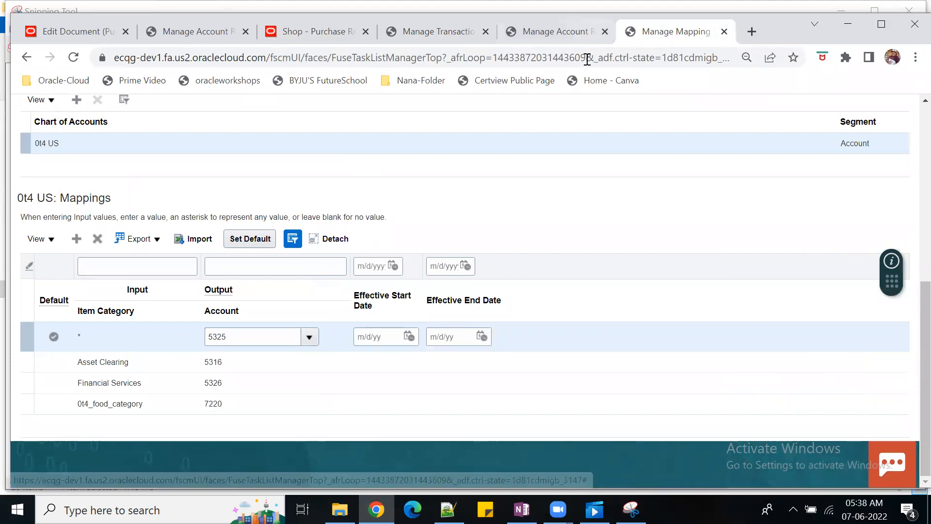
# - Compare the requisition line's category and charge account with the item category mappings of 0T4_NaturalAccount
pyautogui.click(311, 31)
pyautogui.scroll(6, 374, 232)
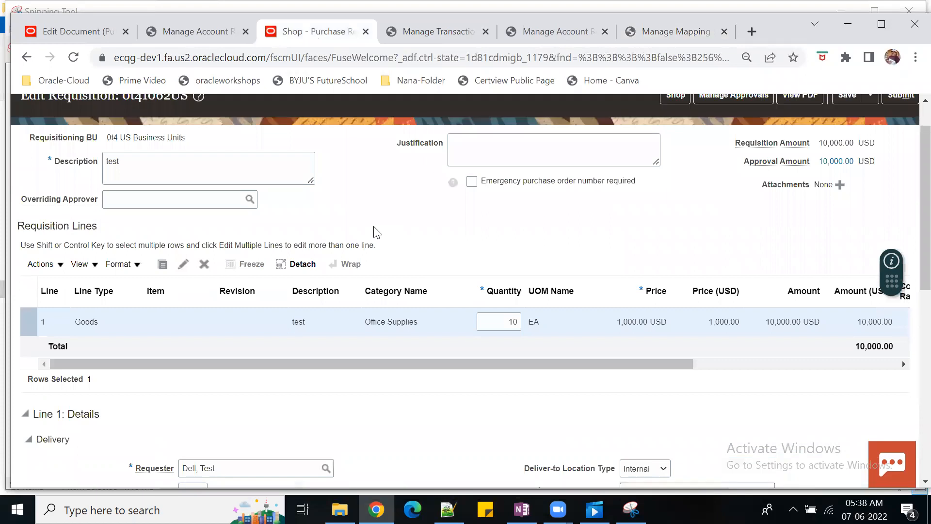
pyautogui.moveTo(364, 370); pyautogui.dragTo(422, 372)
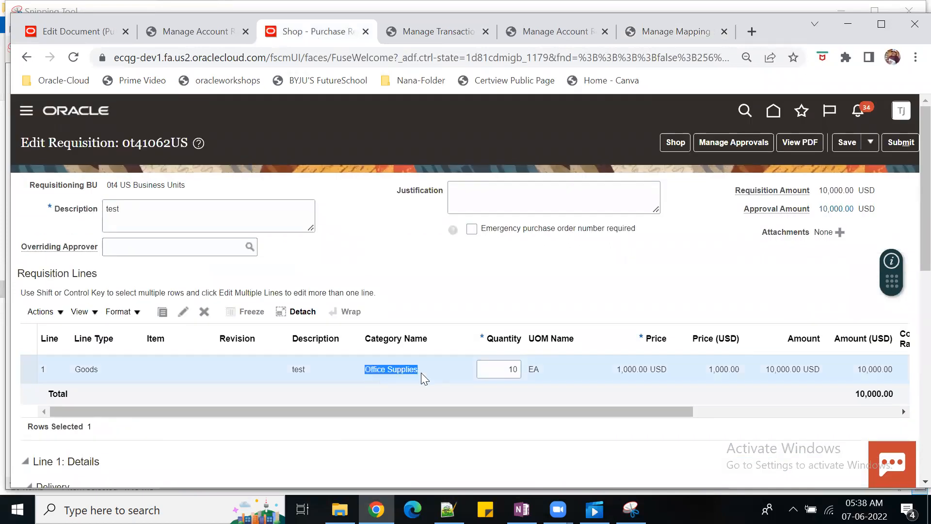
pyautogui.click(665, 36)
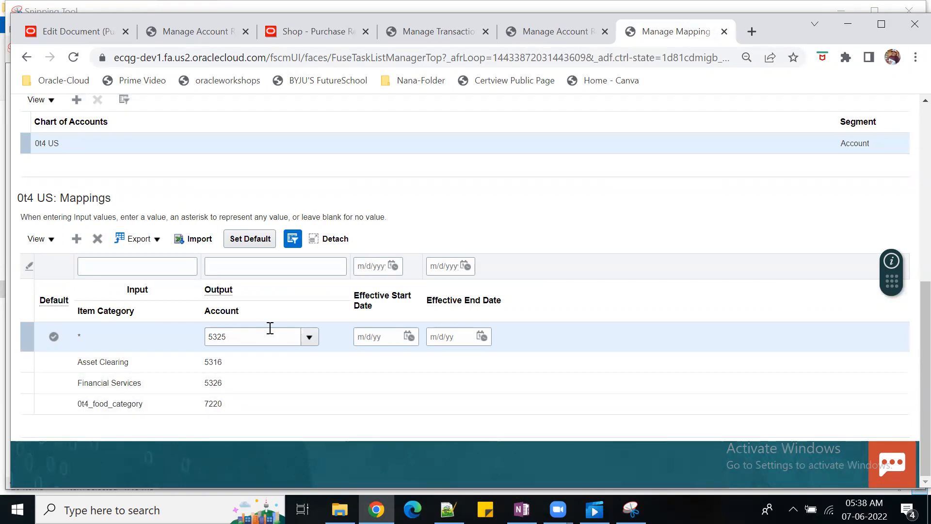
pyautogui.click(314, 35)
pyautogui.scroll(-6, 593, 369)
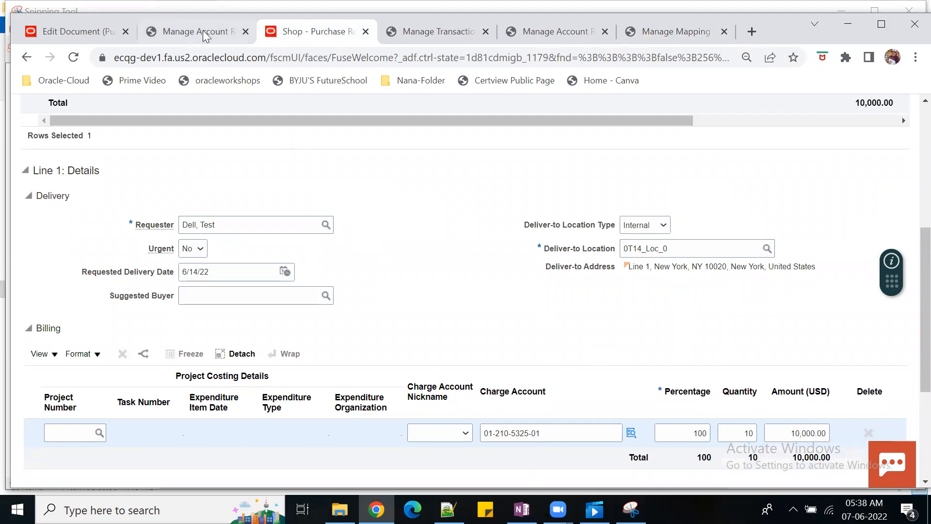
# - Look over the 0T4_Depart_ACC account rule and leave it without saving, going back to the purchasing account rules
pyautogui.click(533, 34)
pyautogui.scroll(-5, 456, 288)
pyautogui.scroll(5, 470, 289)
pyautogui.click(882, 145)
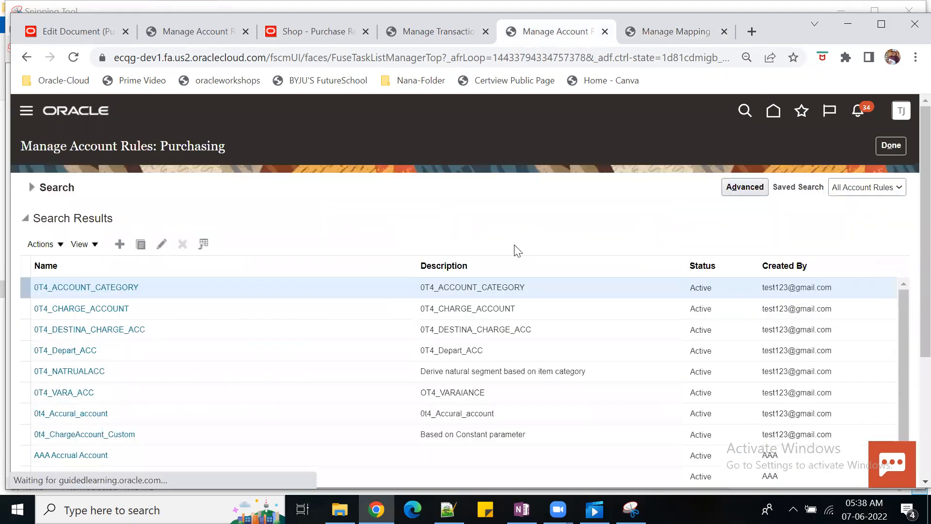
# - Close the error list on the purchase order and return to the requisition being edited
pyautogui.click(114, 30)
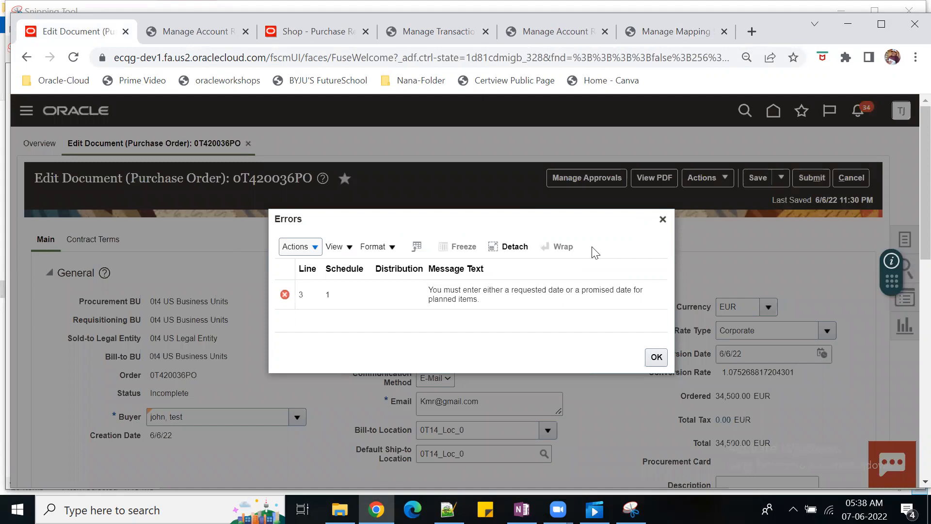
pyautogui.click(657, 357)
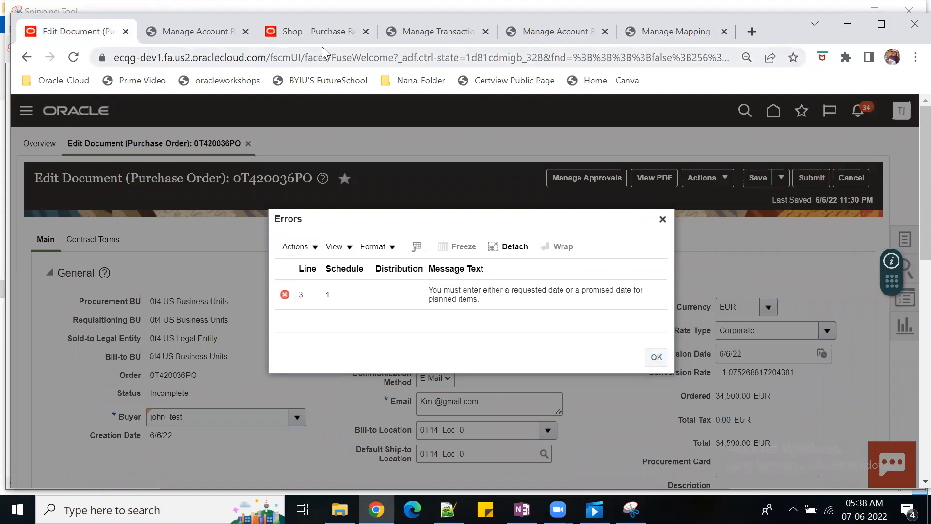
pyautogui.click(315, 31)
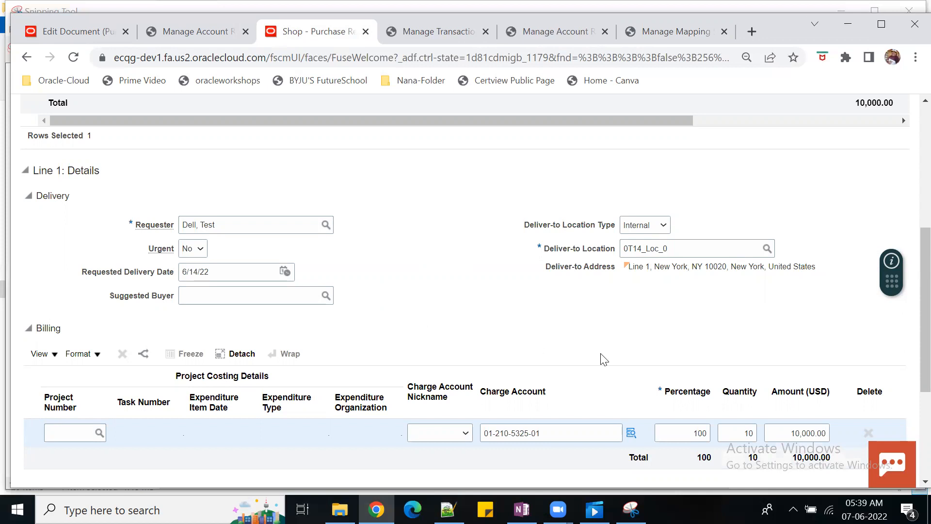
# - Replace the requester on requisition line 1 with another employee's name and try to save the requisition
pyautogui.scroll(5, 596, 339)
pyautogui.scroll(1, 595, 339)
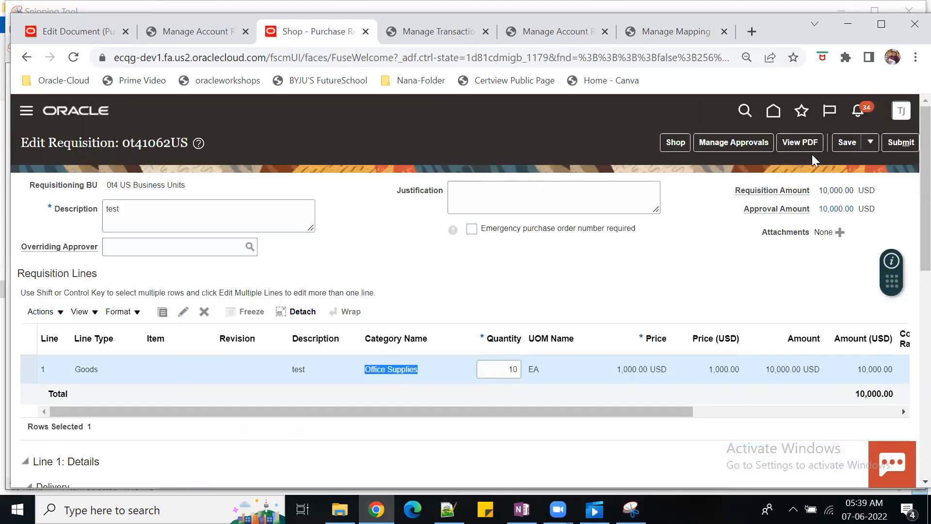
pyautogui.scroll(-9, 632, 297)
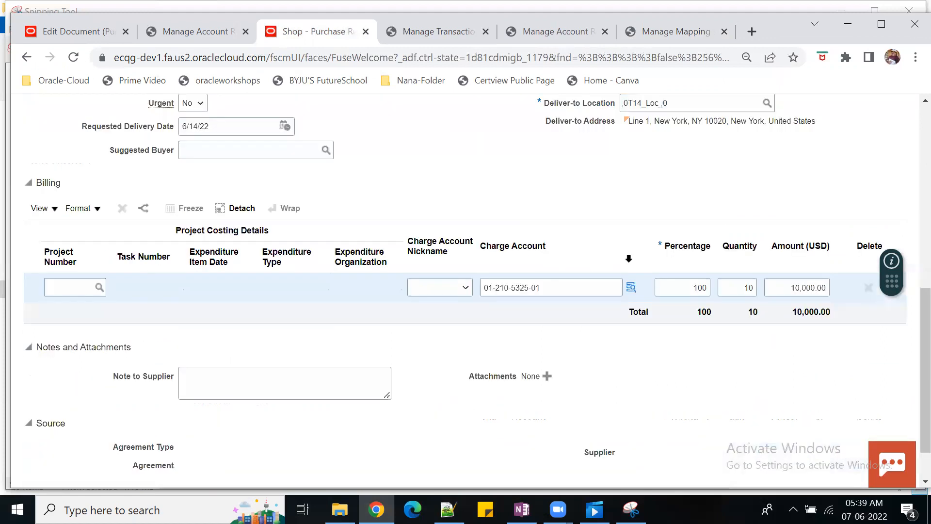
pyautogui.scroll(5, 625, 337)
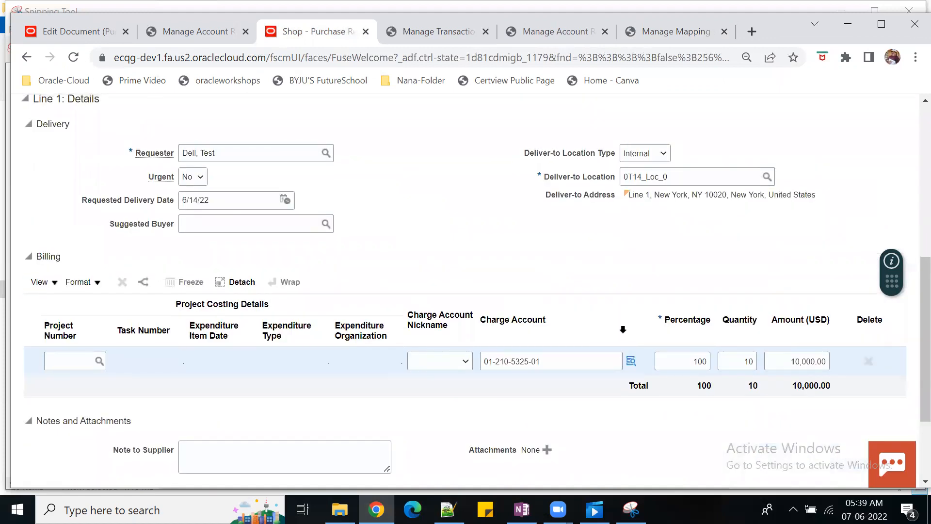
pyautogui.click(232, 299)
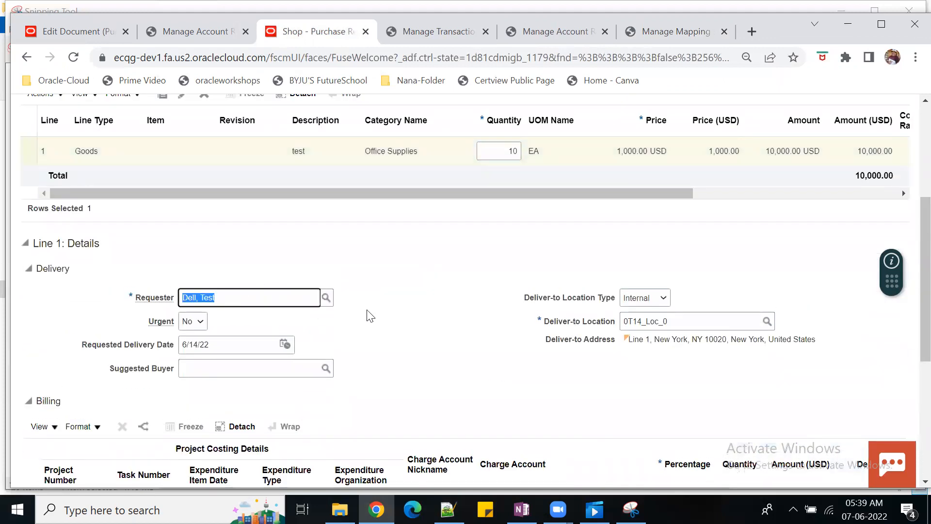
pyautogui.write('johns')
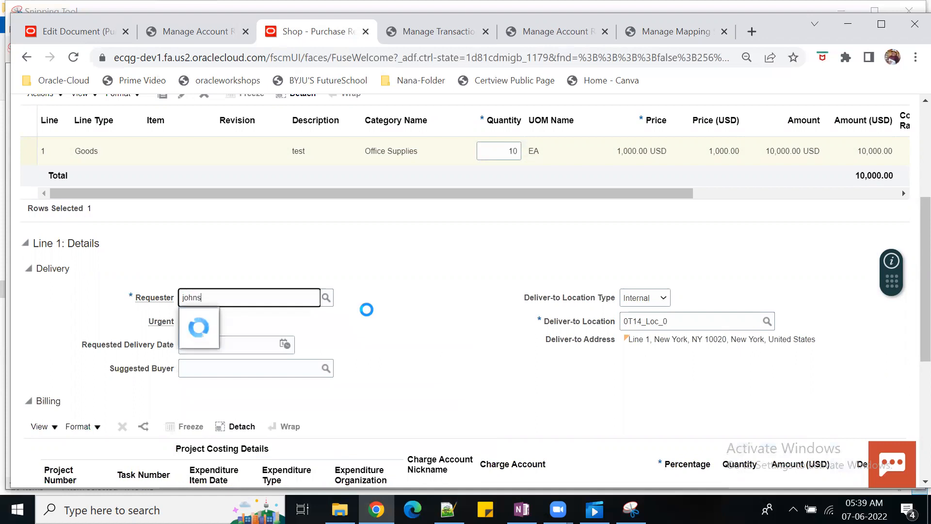
pyautogui.click(363, 344)
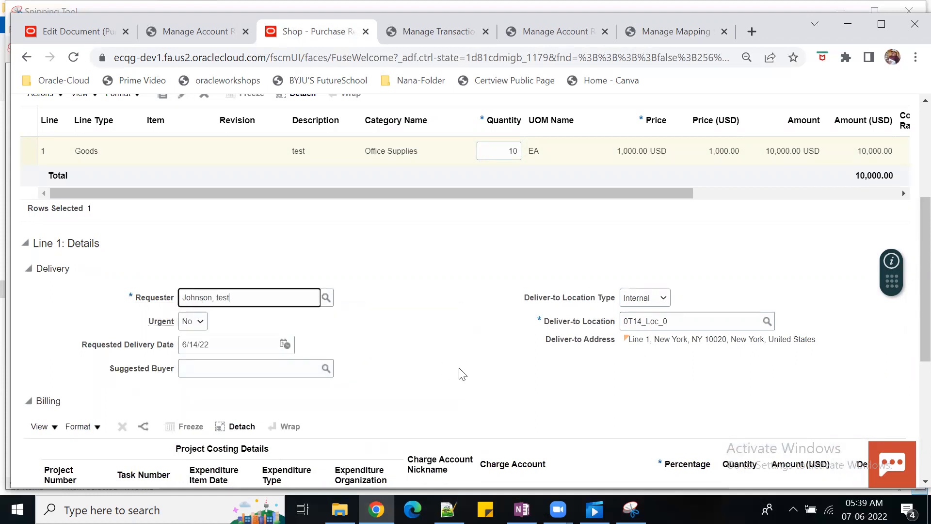
pyautogui.scroll(4, 679, 380)
pyautogui.scroll(1, 679, 380)
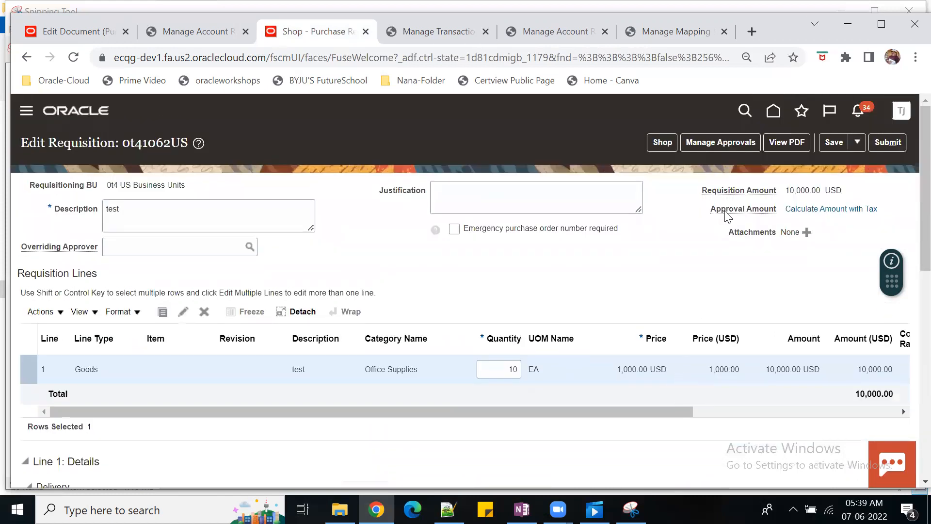
pyautogui.click(829, 144)
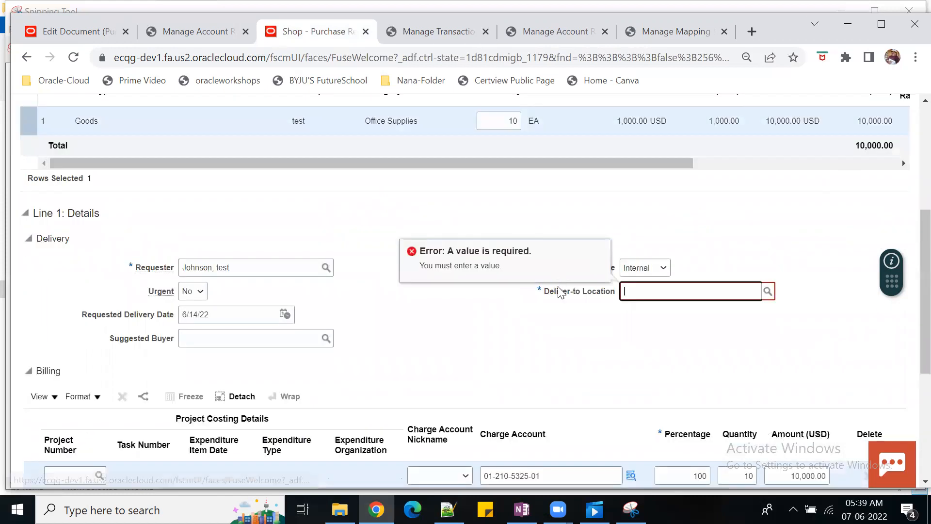
# - Open the deliver-to location lookup for line 1, search for names starting with 0t4, and clear the name
pyautogui.click(768, 292)
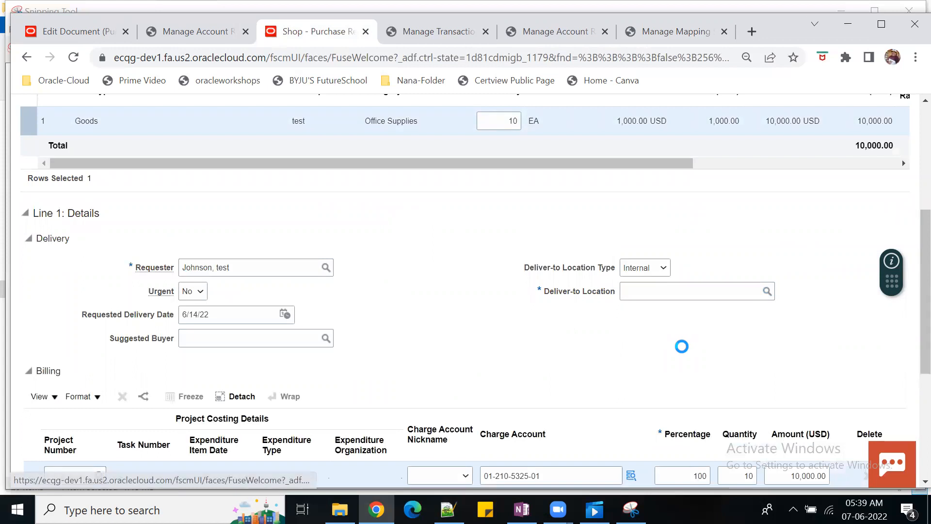
pyautogui.click(361, 261)
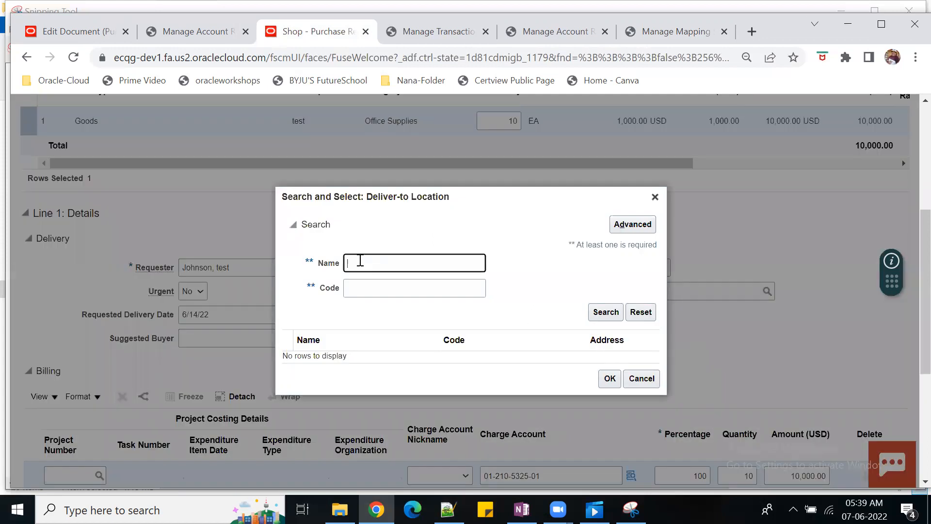
pyautogui.write('0t4')
pyautogui.click(606, 311)
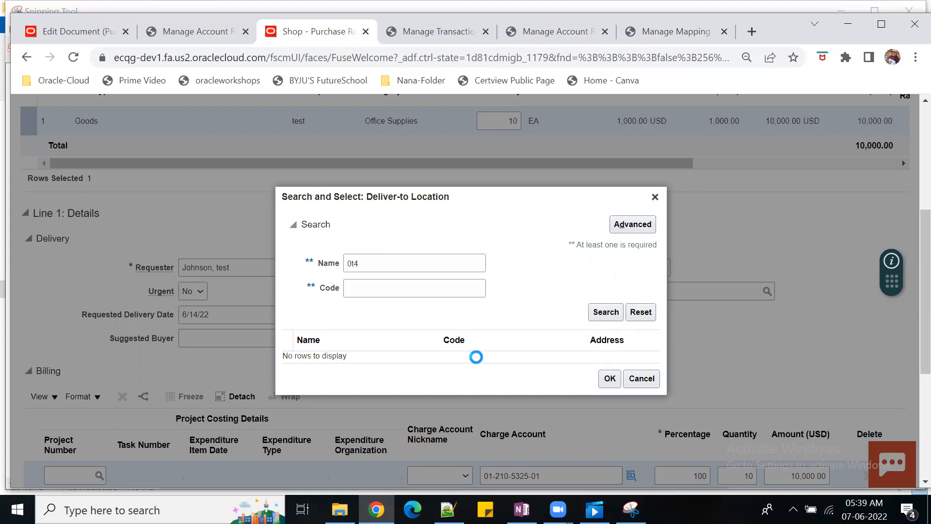
pyautogui.doubleClick(387, 266)
pyautogui.press('BackSpace')
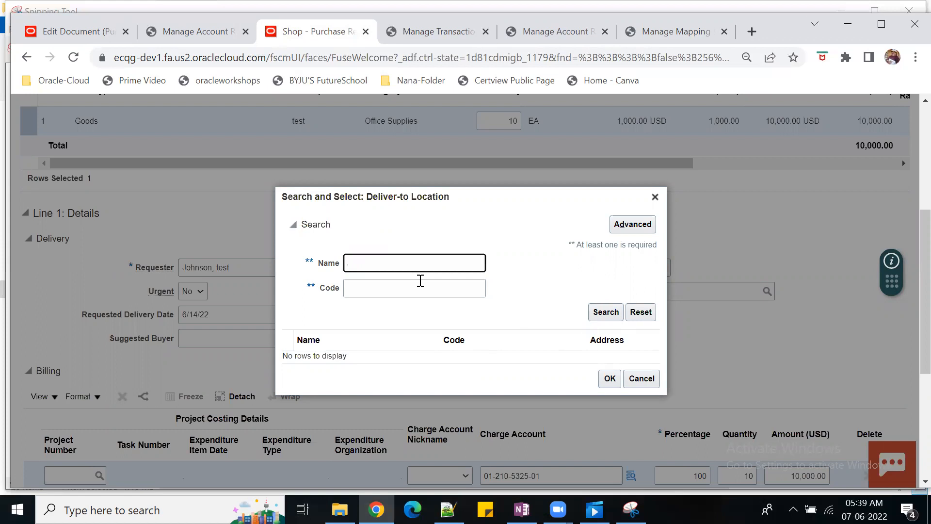
# - Switch the location lookup to advanced mode, try a search for names starting with 0t4, and clear the criterion
pyautogui.click(631, 225)
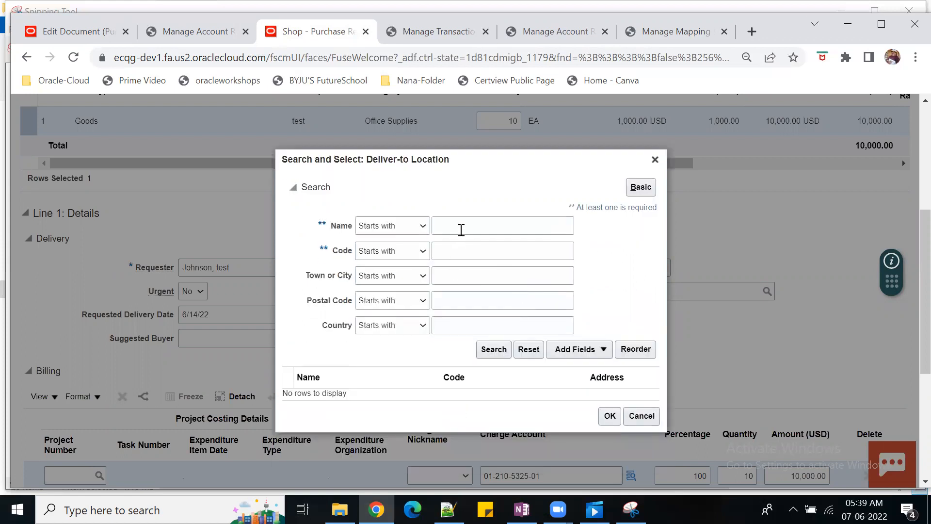
pyautogui.click(461, 230)
pyautogui.write('014')
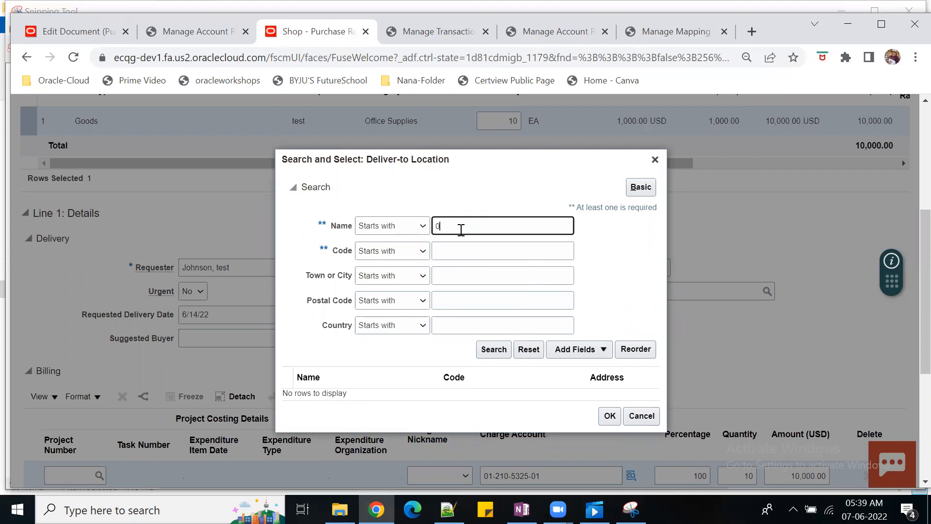
pyautogui.click(493, 351)
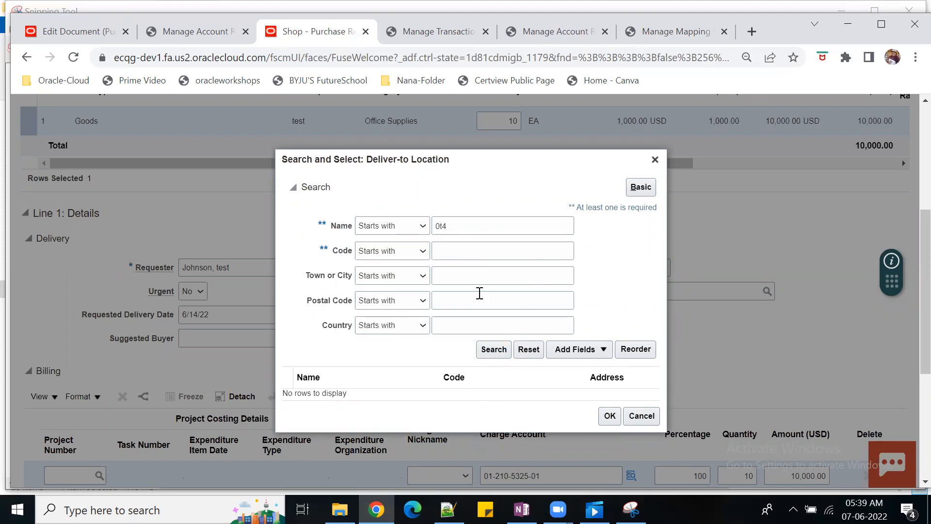
pyautogui.doubleClick(476, 224)
pyautogui.press('BackSpace')
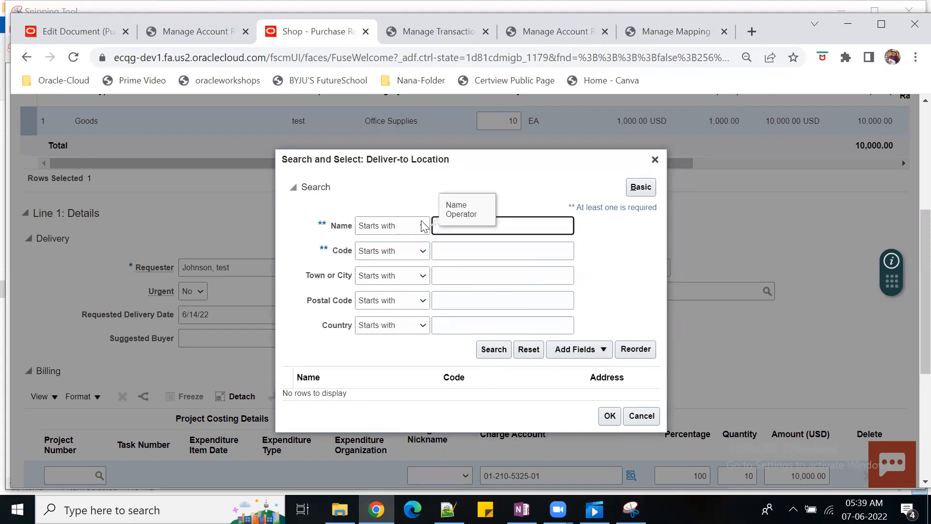
# - Search the deliver-to locations for names that do not contain ww and choose 0T14_Loc_0 for line 1
pyautogui.click(418, 225)
pyautogui.click(400, 289)
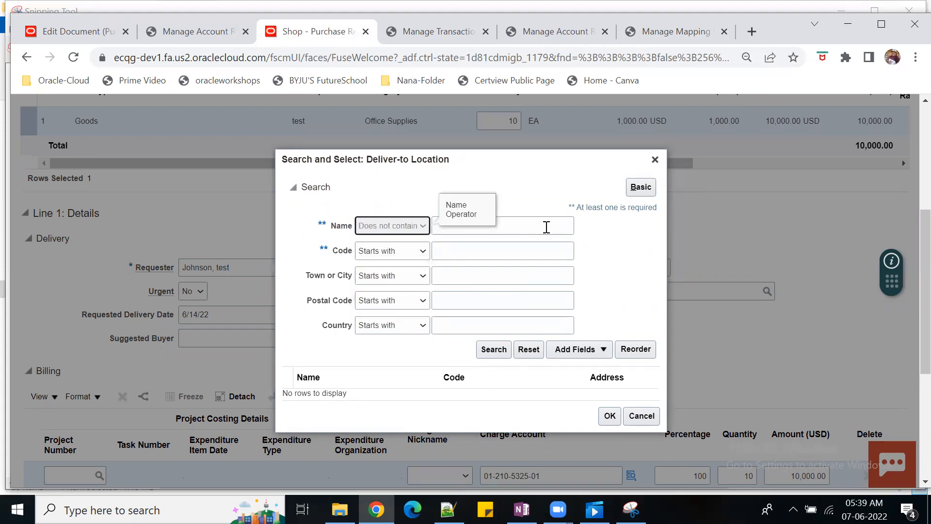
pyautogui.click(543, 225)
pyautogui.write('ww')
pyautogui.click(492, 350)
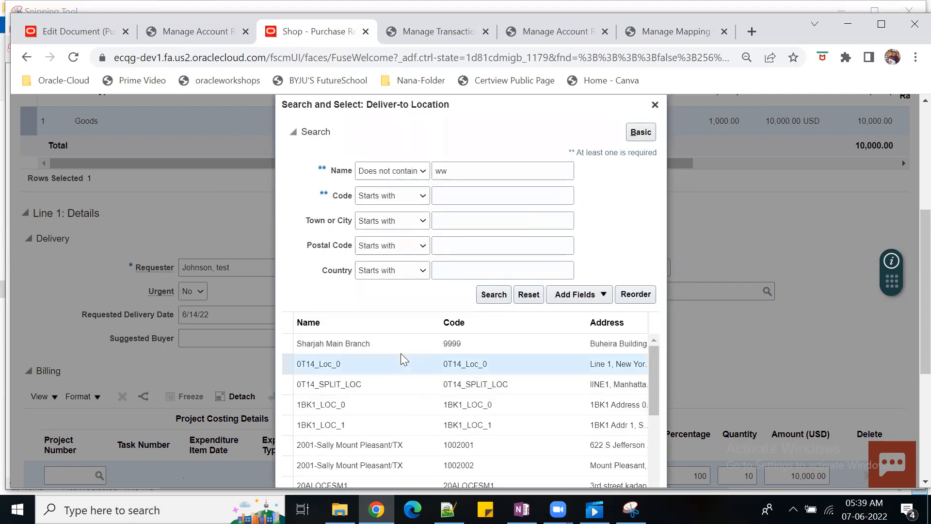
pyautogui.scroll(-2, 908, 404)
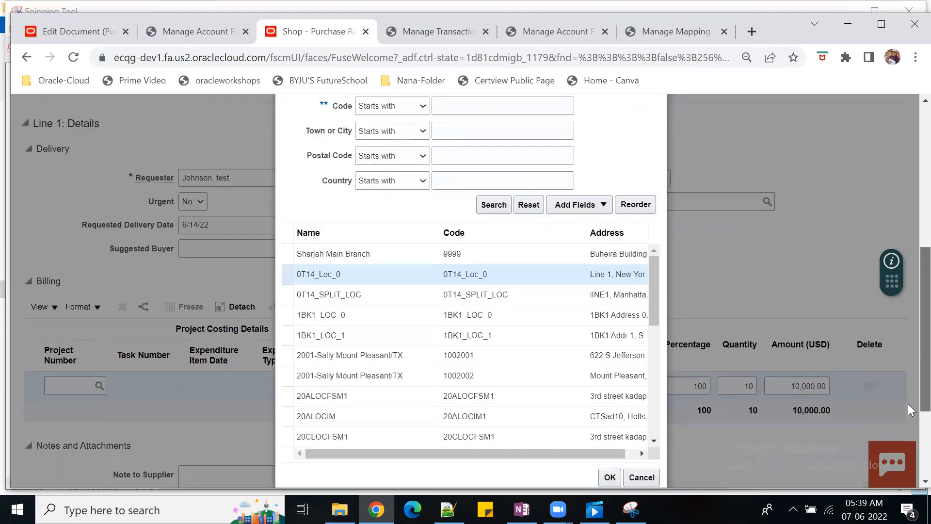
pyautogui.scroll(-3, 908, 403)
pyautogui.click(601, 356)
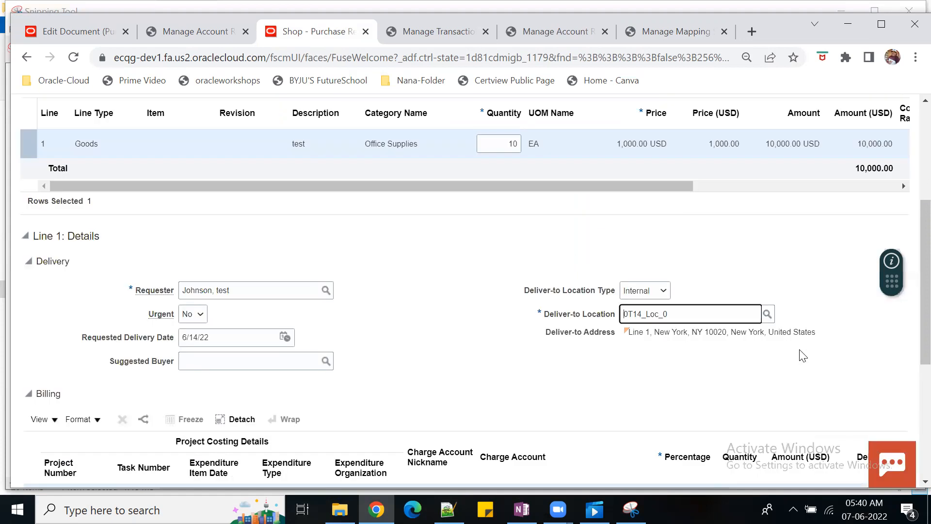
# - Save the requisition and check line 1's charge account against its requester and deliver-to location
pyautogui.scroll(-2, 799, 352)
pyautogui.scroll(10, 796, 351)
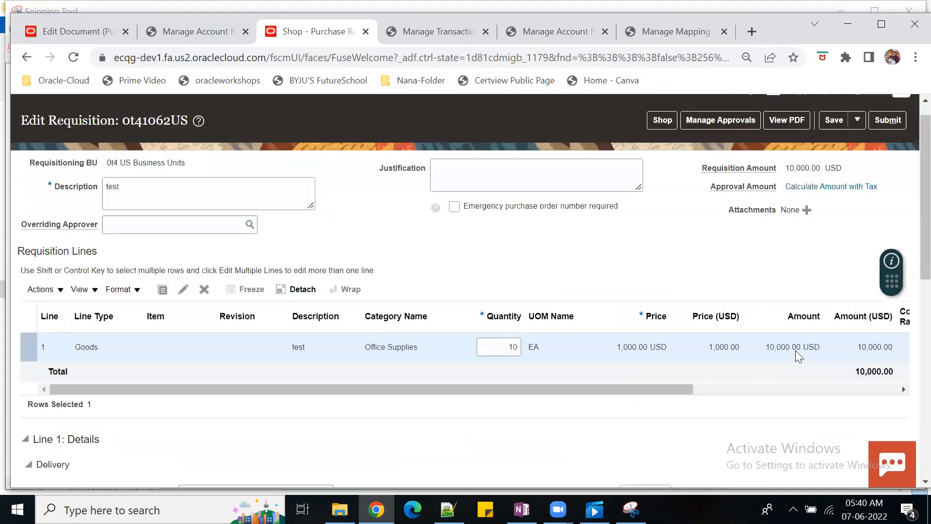
pyautogui.click(830, 141)
pyautogui.scroll(-10, 657, 279)
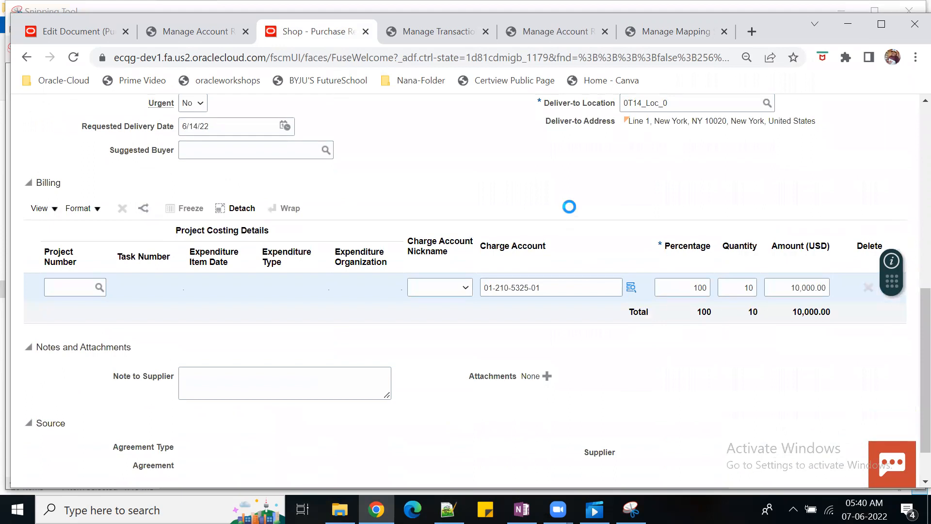
pyautogui.scroll(-10, 640, 312)
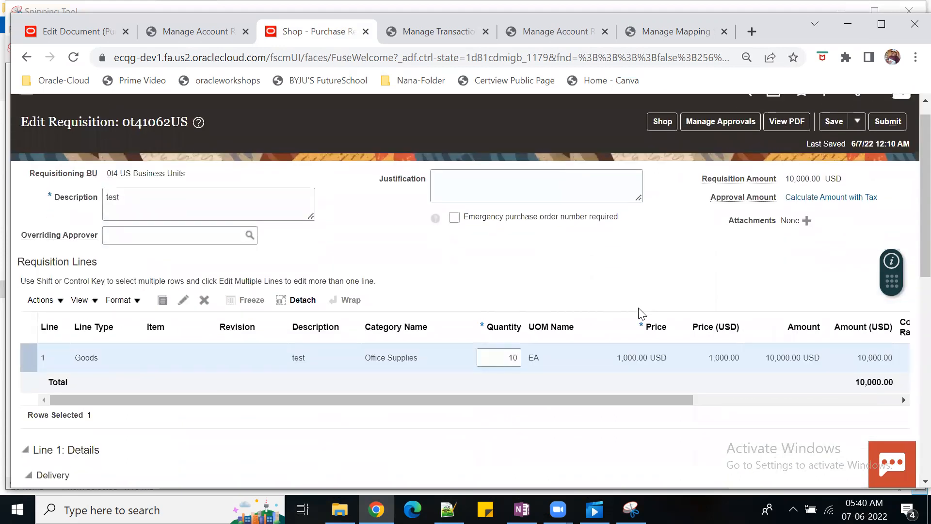
pyautogui.tripleClick(558, 231)
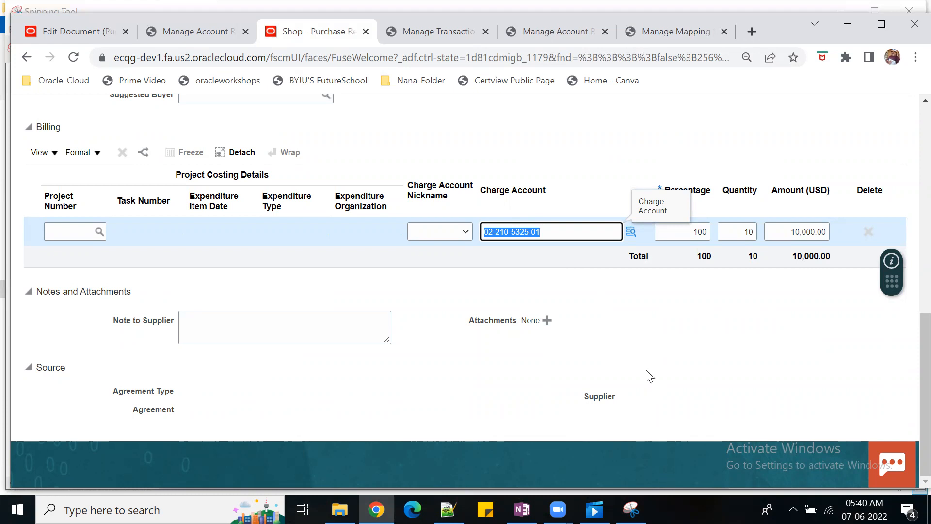
pyautogui.scroll(3, 647, 375)
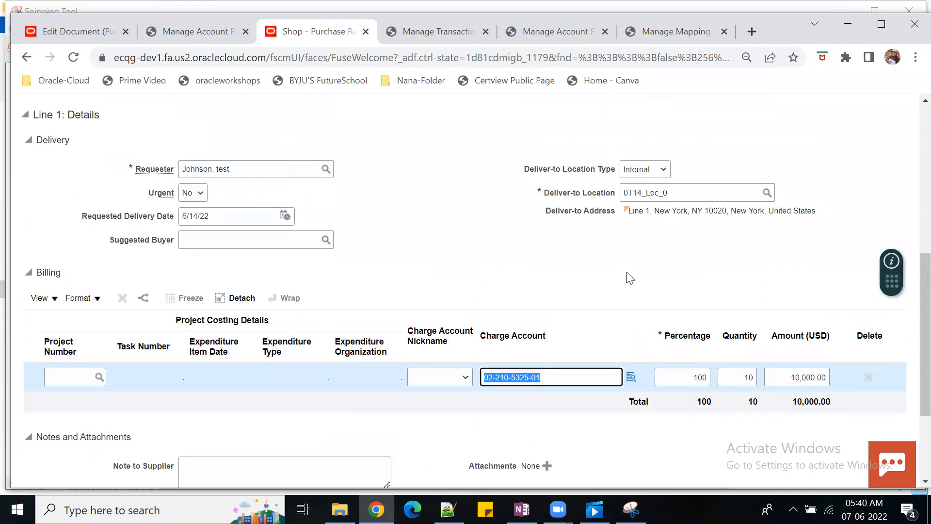
pyautogui.scroll(1, 611, 305)
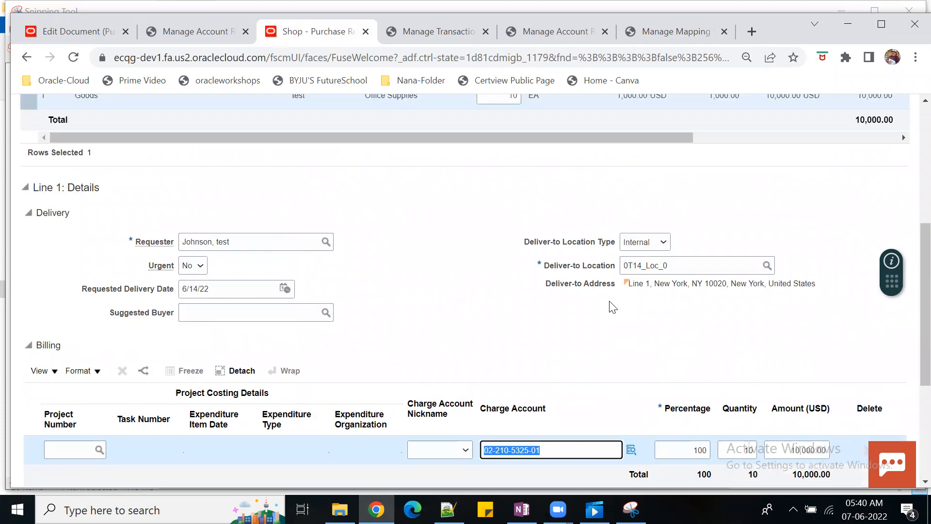
pyautogui.scroll(3, 601, 340)
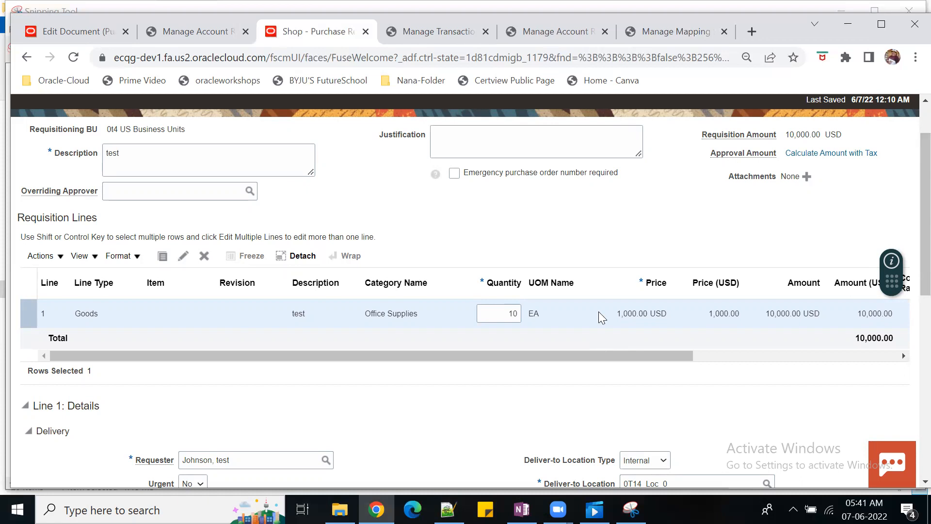
pyautogui.scroll(2, 631, 300)
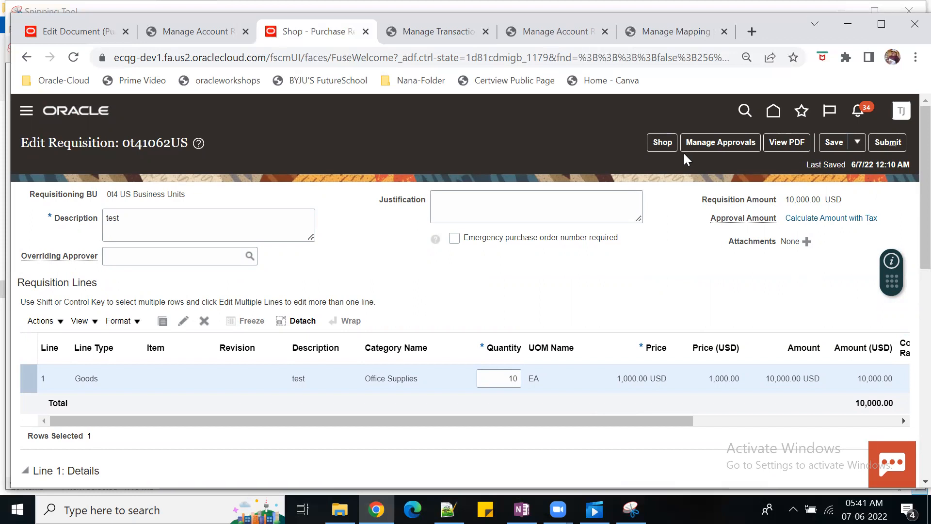
# - Open 0T4_CHARGE_ACCOUNT in the purchasing account rules list and view its prioritized rules
pyautogui.click(554, 31)
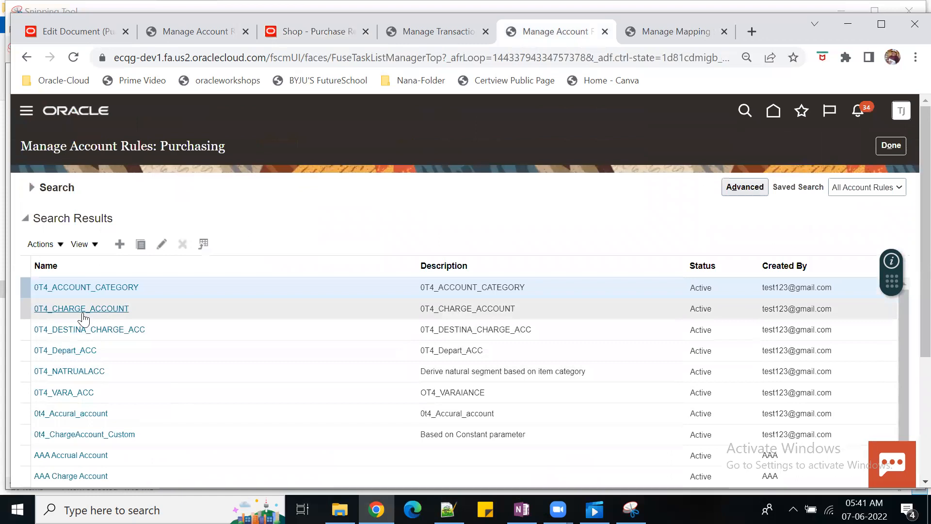
pyautogui.click(82, 310)
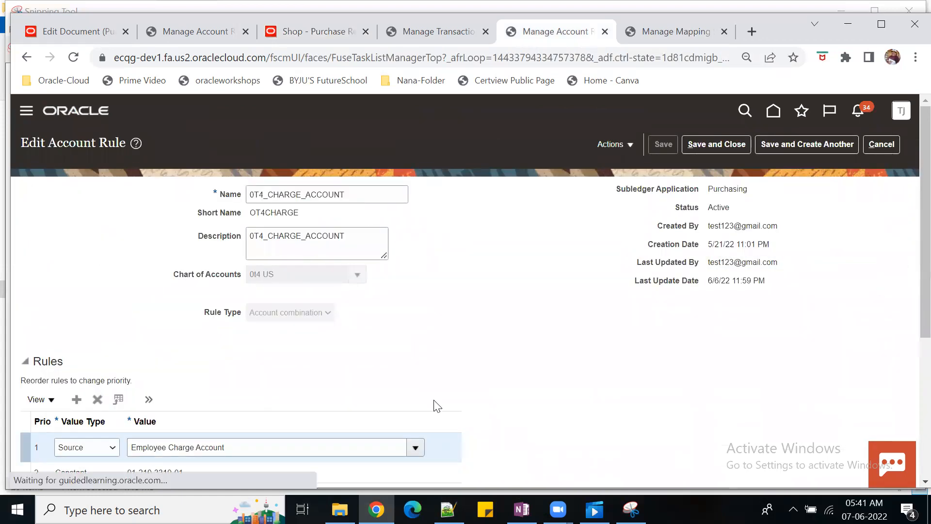
pyautogui.scroll(-5, 441, 354)
# - Try adding a third rule with value type Account rule, browse its available values, and discard the unsaved changes
pyautogui.click(76, 254)
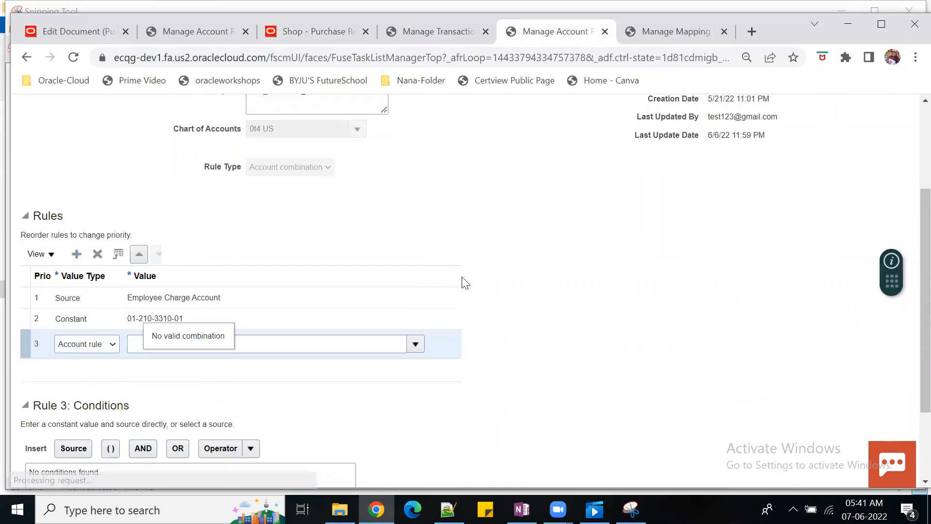
pyautogui.click(113, 344)
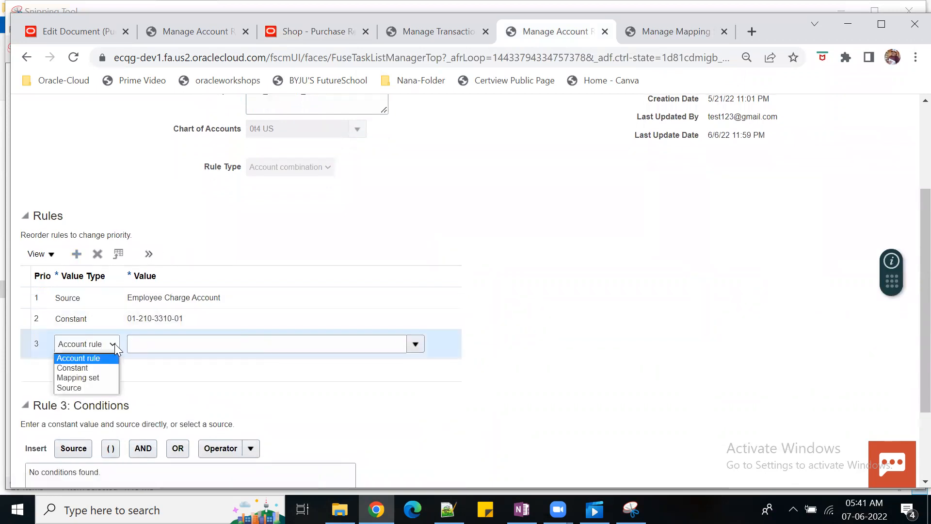
pyautogui.click(98, 359)
pyautogui.click(416, 344)
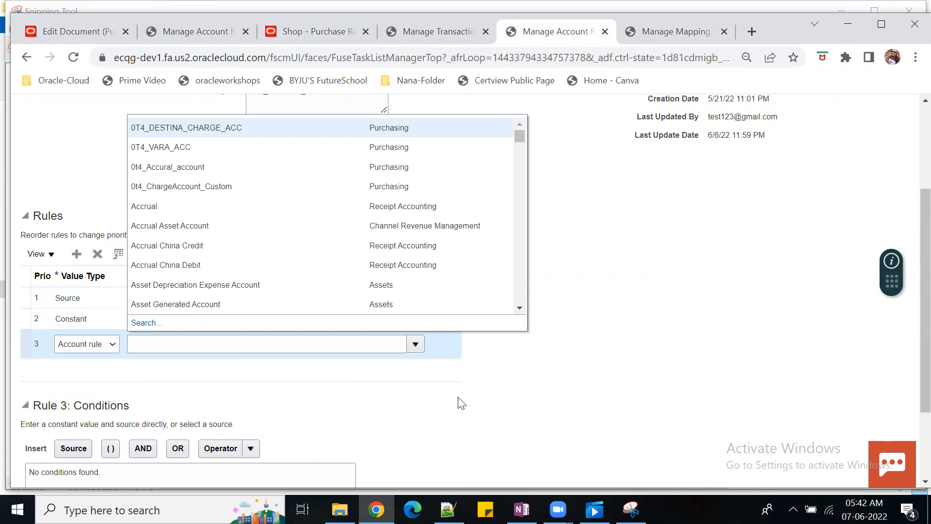
pyautogui.click(612, 318)
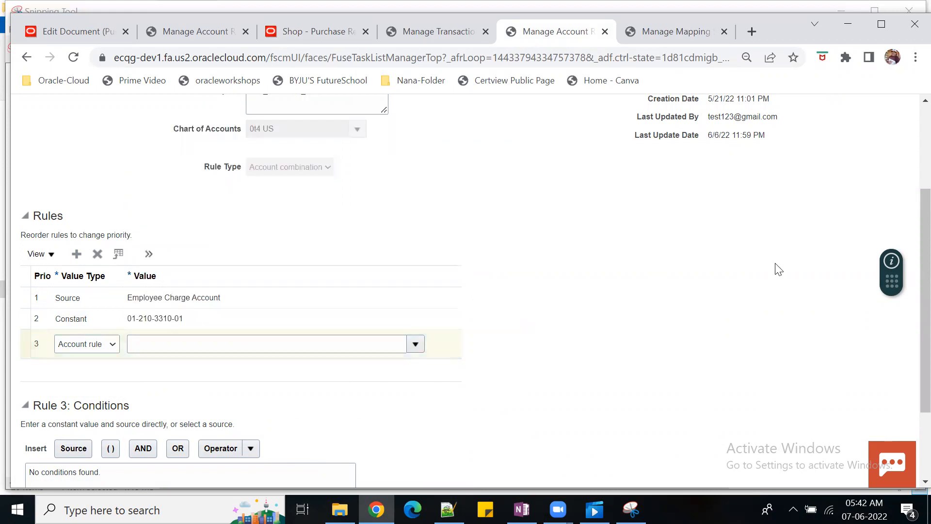
pyautogui.scroll(3, 776, 268)
pyautogui.click(869, 148)
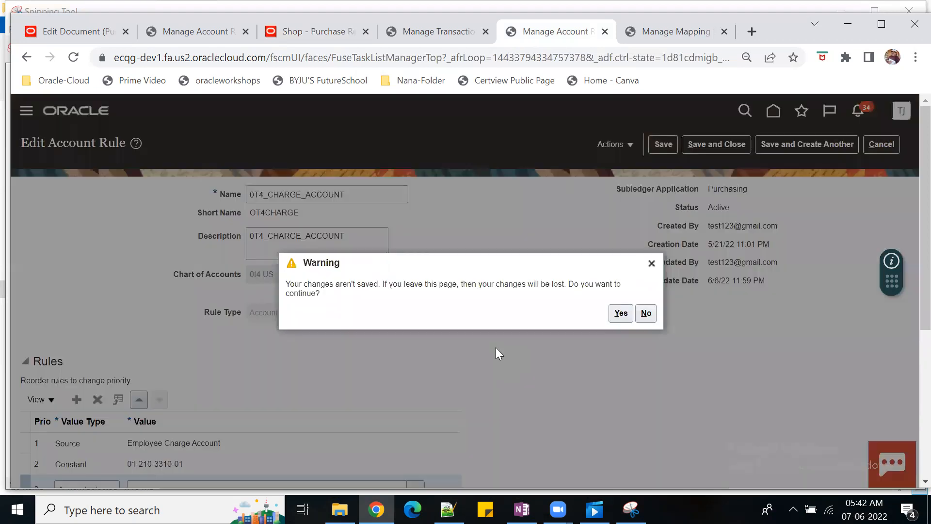
pyautogui.click(622, 314)
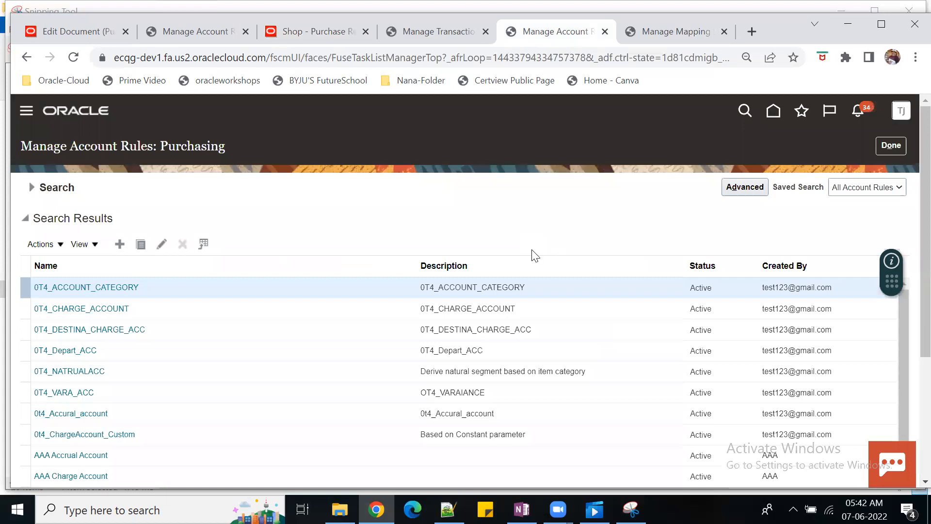
# - Search the purchasing account rules with Created by Application set to Yes
pyautogui.click(43, 192)
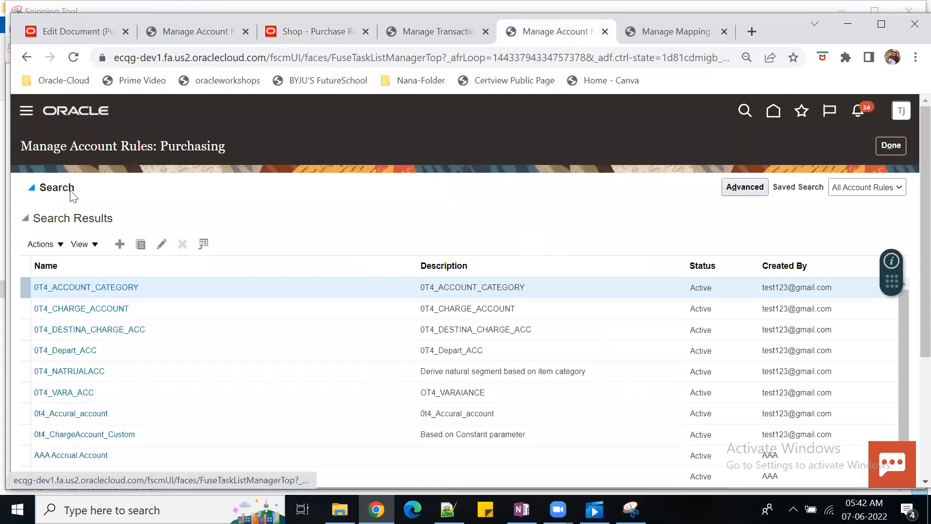
pyautogui.click(783, 237)
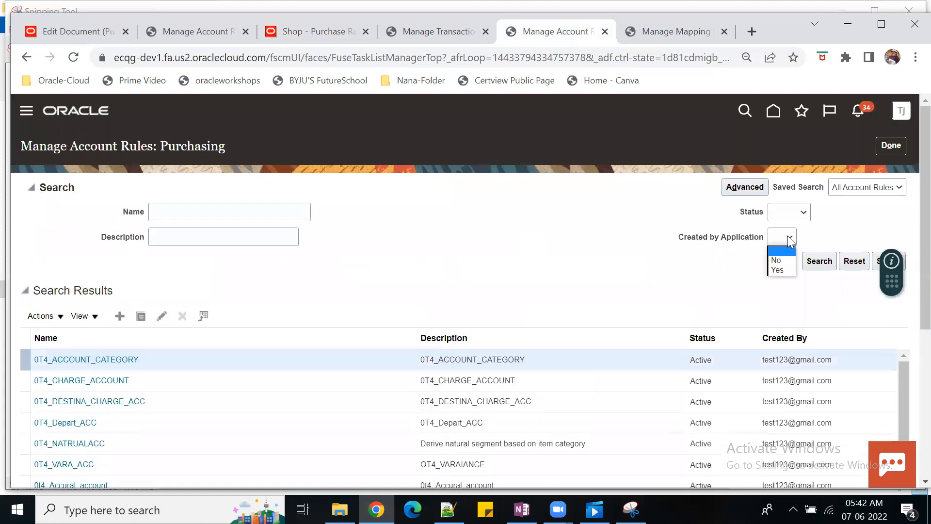
pyautogui.click(781, 271)
pyautogui.click(813, 267)
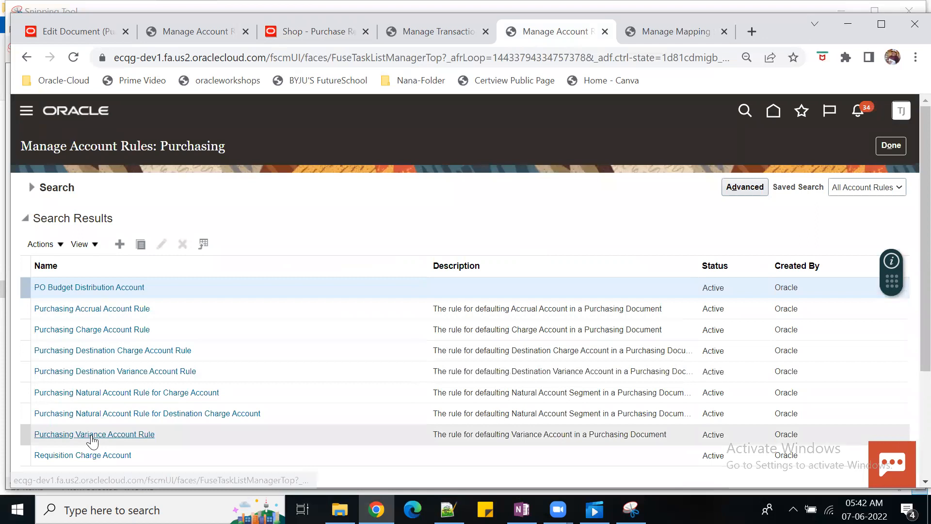
# - Examine the sources and conditions of Purchasing Variance Account Rule and return to the account rules list
pyautogui.click(115, 434)
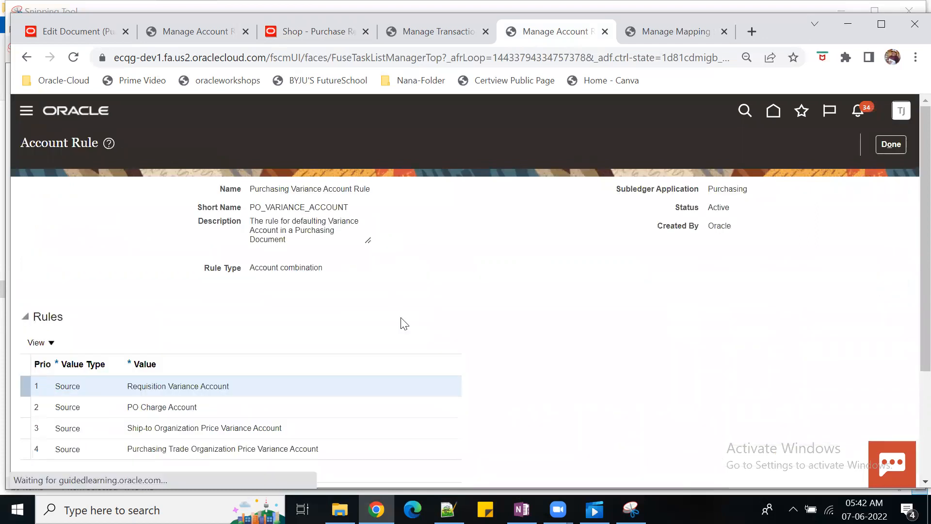
pyautogui.scroll(-2, 402, 322)
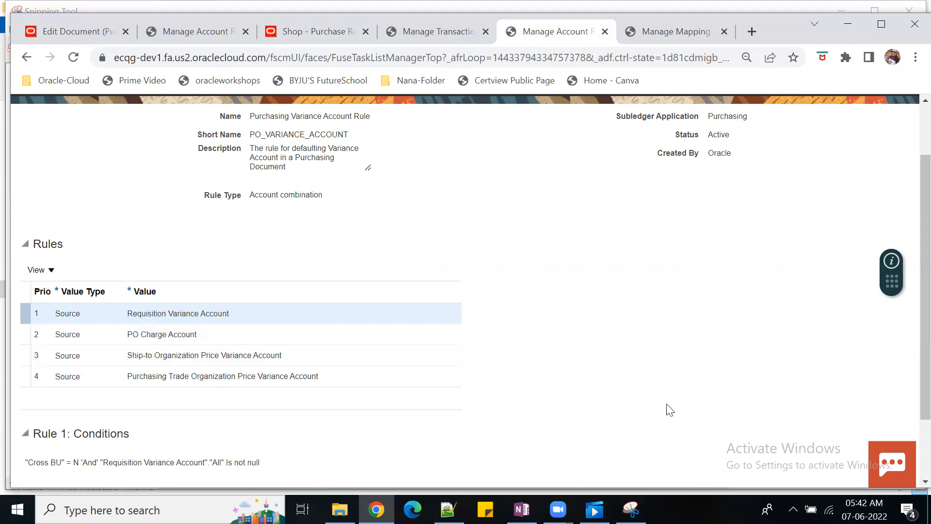
pyautogui.scroll(2, 670, 410)
pyautogui.click(892, 144)
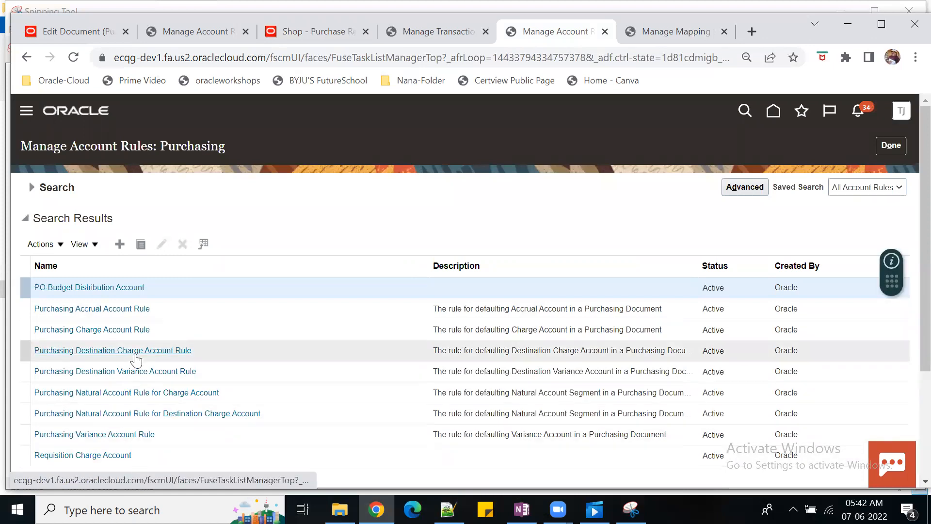
# - Examine the sources of Purchasing Accrual Account Rule, and return to the home page with the assistant chat collapsed
pyautogui.click(121, 311)
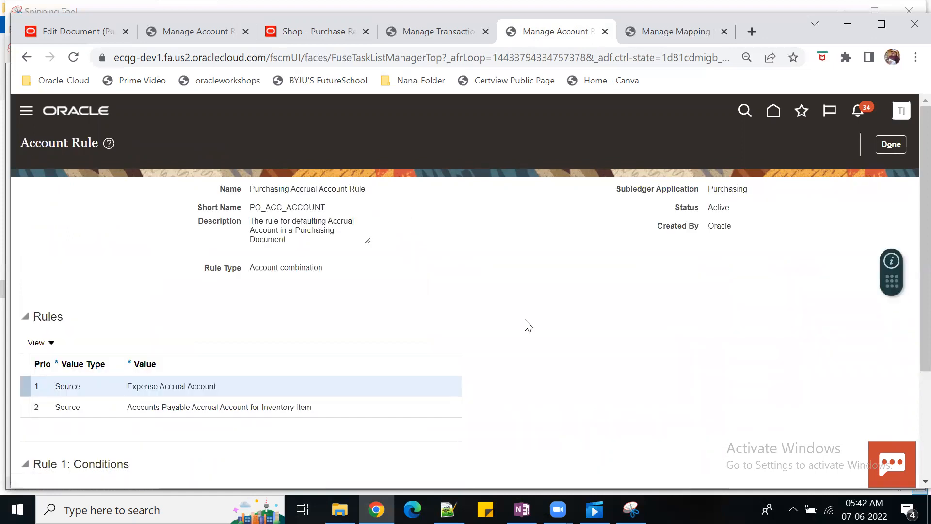
pyautogui.click(880, 149)
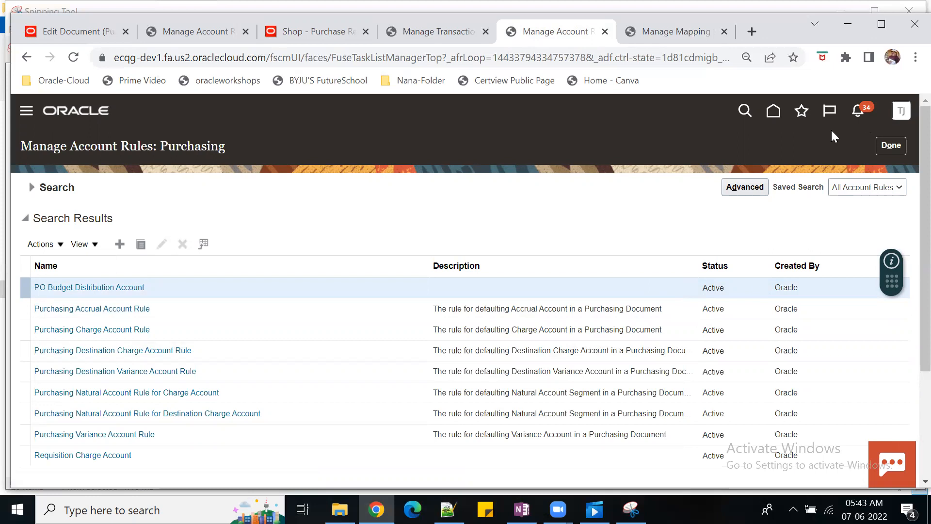
pyautogui.click(778, 116)
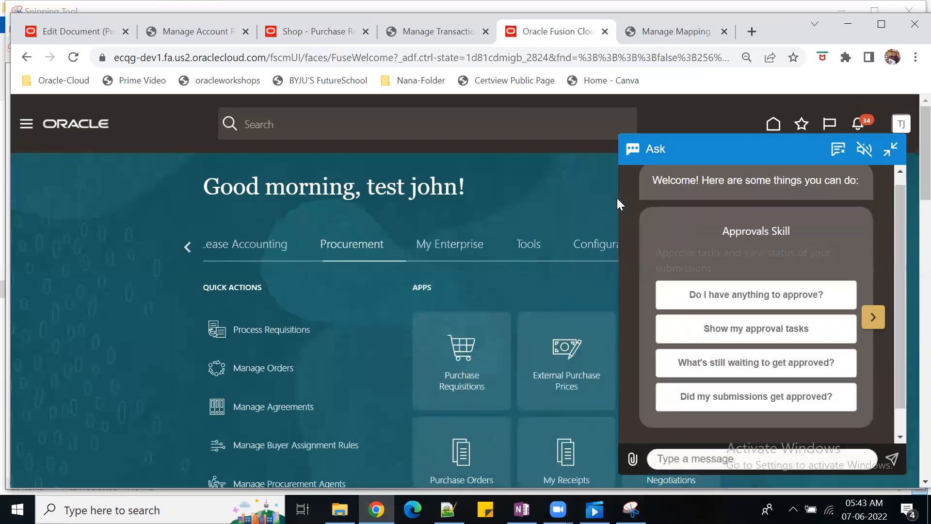
pyautogui.click(893, 152)
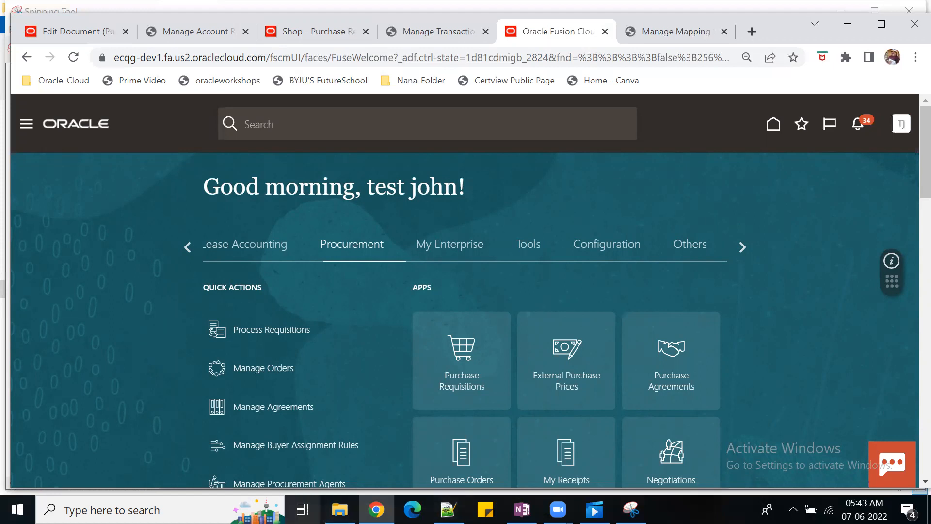
# - Switch to File Explorer and open the Thanksimage picture from the YOUTUBE-CHANNEL folder
pyautogui.click(339, 509)
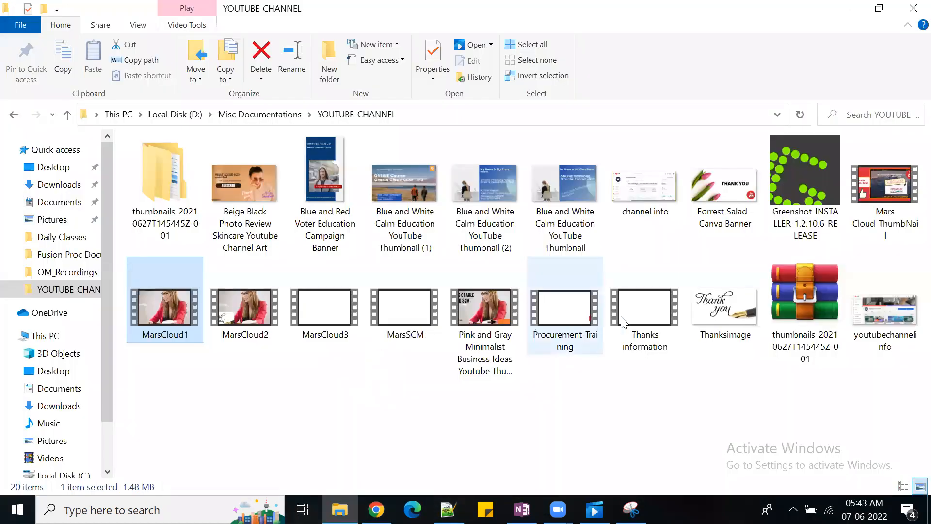
pyautogui.doubleClick(717, 310)
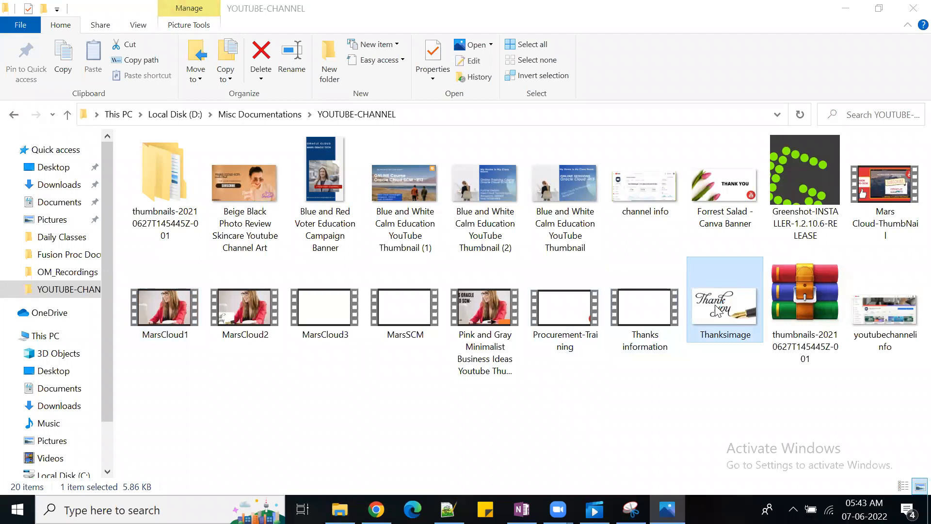